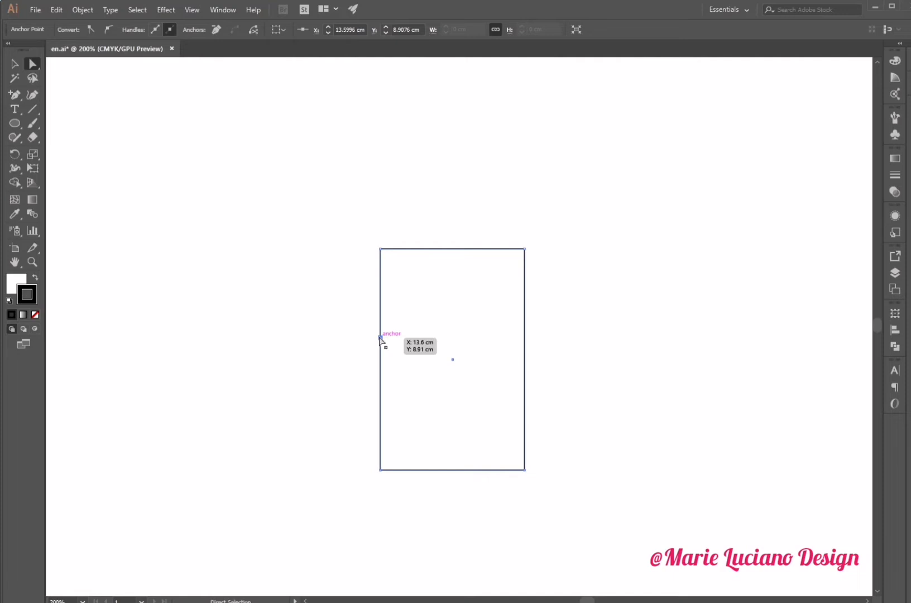
# - Add two anchor points on the rectangle's left edge and pull the middle anchor inward to form a notch
pyautogui.press('p')
pyautogui.click(380, 368)
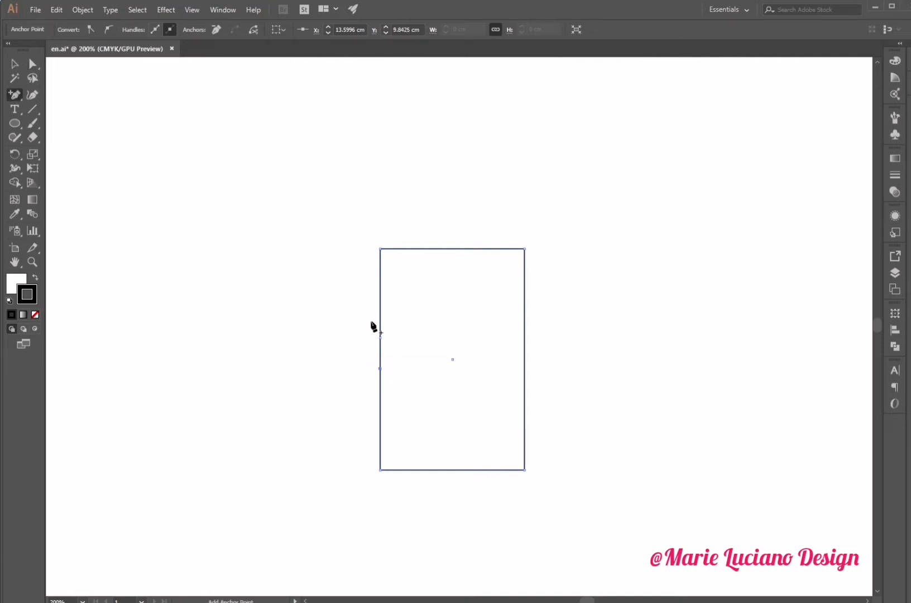
pyautogui.click(380, 295)
pyautogui.click(34, 62)
pyautogui.moveTo(380, 338); pyautogui.dragTo(404, 338)
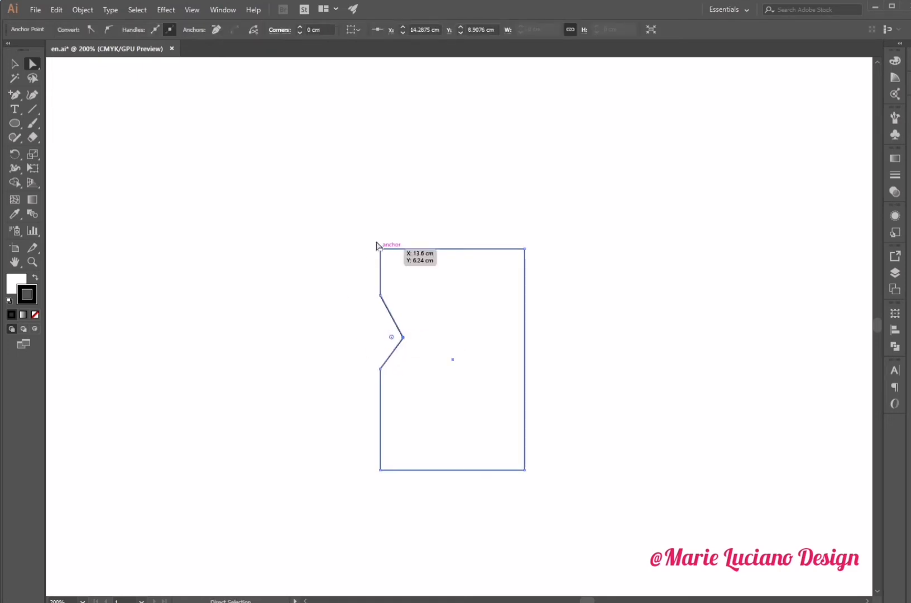
# - Round the left-edge anchors into a smooth wavy curve along the bottle's side
pyautogui.moveTo(386, 213); pyautogui.dragTo(361, 409)
pyautogui.moveTo(392, 260); pyautogui.dragTo(431, 316)
pyautogui.hotkey('ctrl', 'shift', 'a')
pyautogui.moveTo(380, 382); pyautogui.dragTo(380, 399)
pyautogui.hotkey('ctrl', 'shift', 'a')
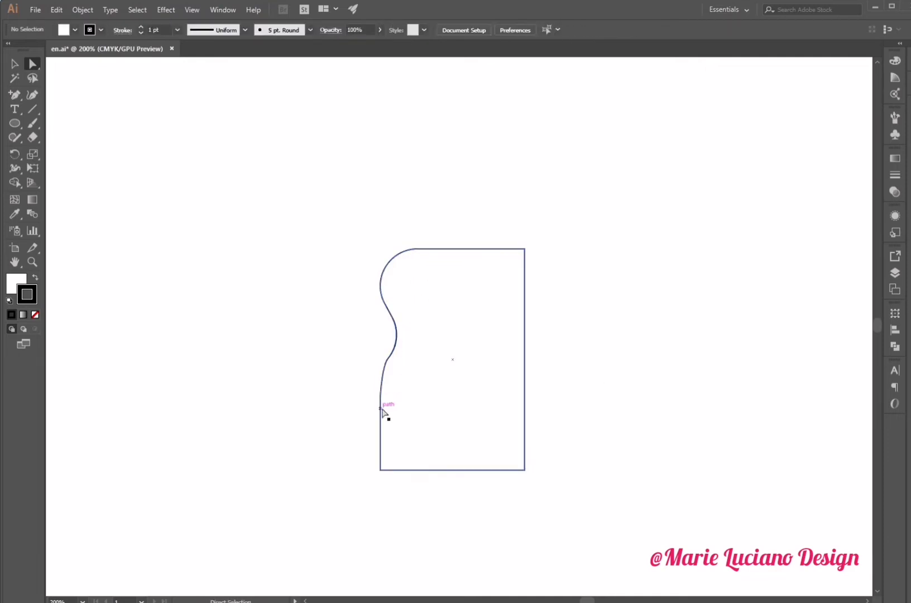
# - Slightly round the bottom-left corner of the bottle body
pyautogui.click(381, 468)
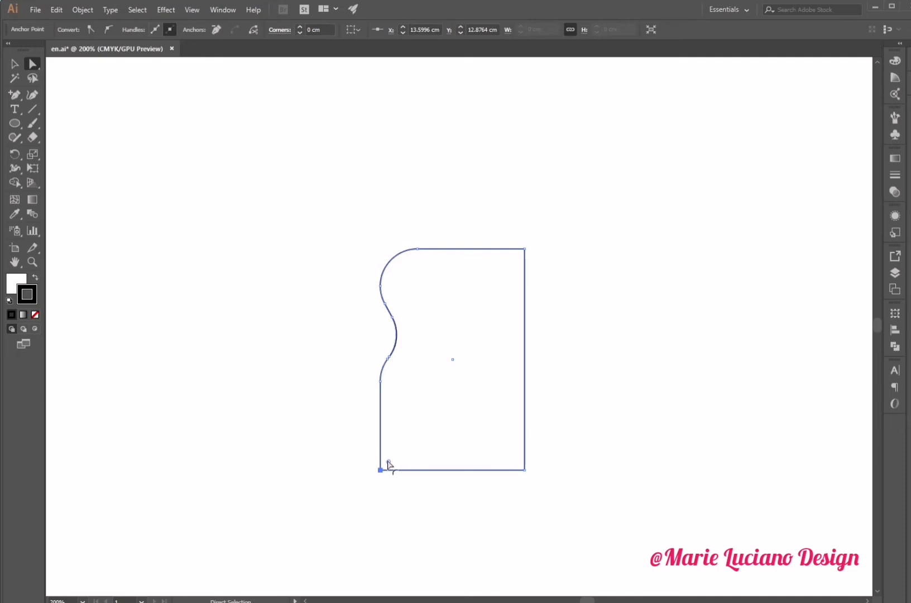
pyautogui.moveTo(391, 466); pyautogui.dragTo(392, 467)
pyautogui.click(429, 364)
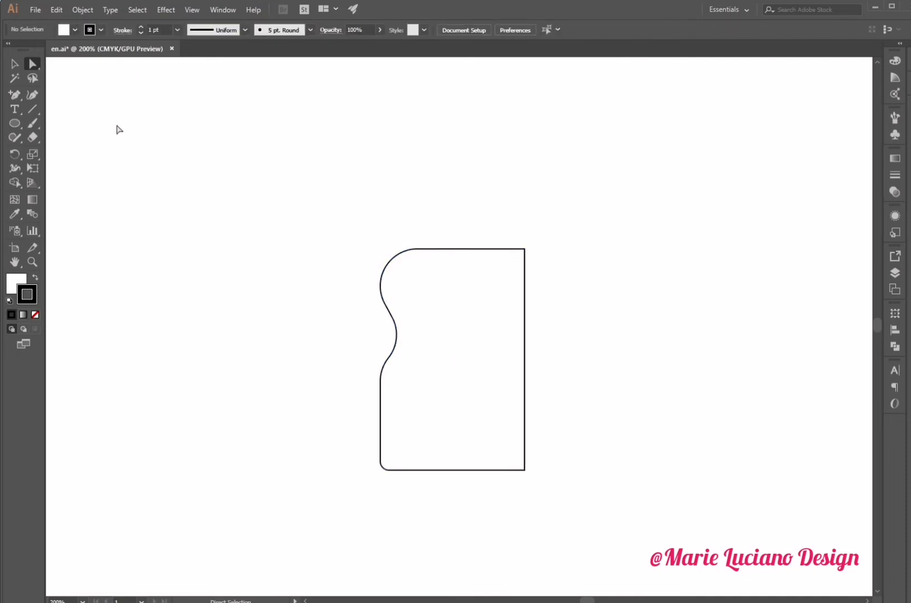
# - Draw a thin rectangle across the top of the body for the bottle neck
pyautogui.moveTo(14, 123); pyautogui.dragTo(41, 123)
pyautogui.moveTo(416, 263)
pyautogui.mouseDown()
pyautogui.moveTo(416, 246)
pyautogui.moveTo(439, 228)
pyautogui.moveTo(524, 239)
pyautogui.mouseUp()
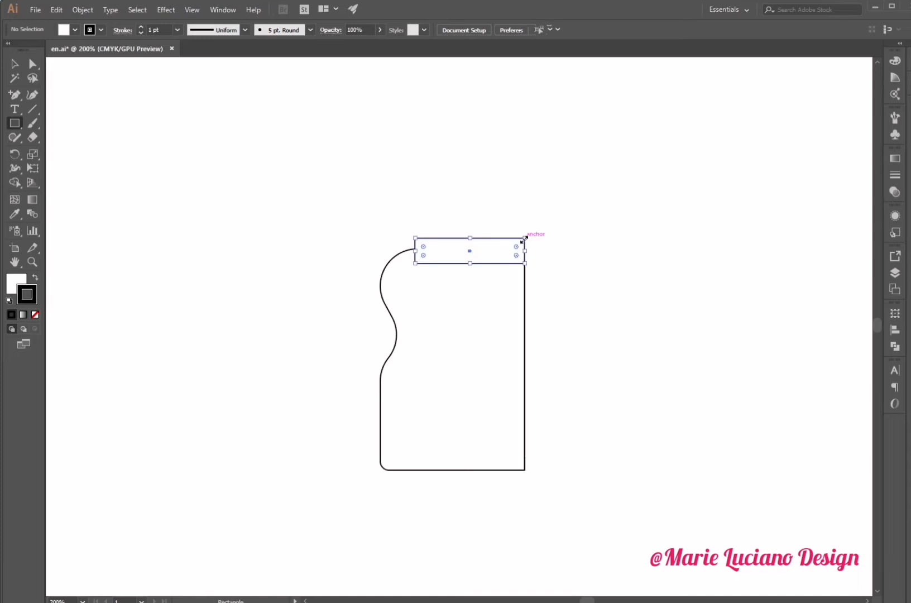
# - Move the neck rectangle so its left edge lines up with the body's top curve anchor
pyautogui.click(14, 64)
pyautogui.click(399, 248)
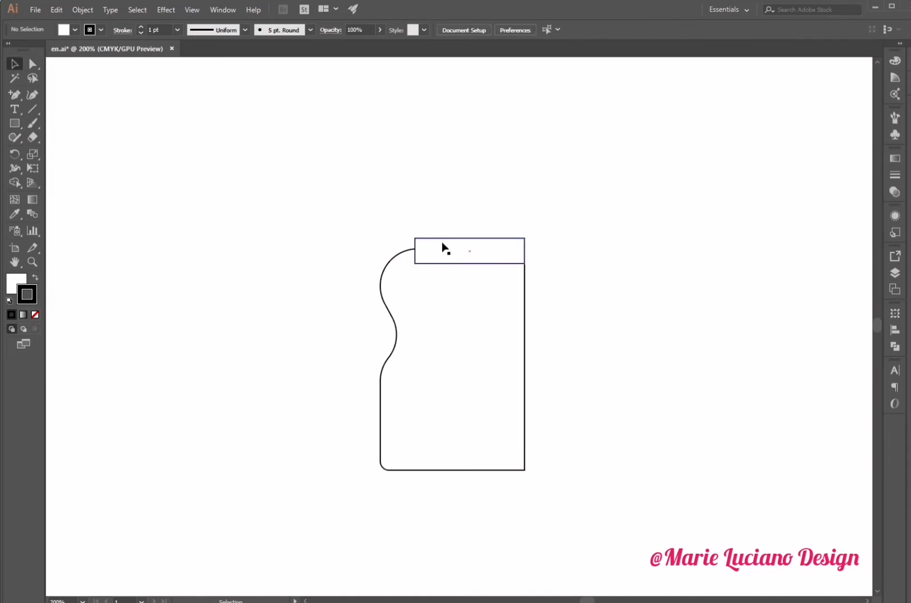
pyautogui.click(400, 252)
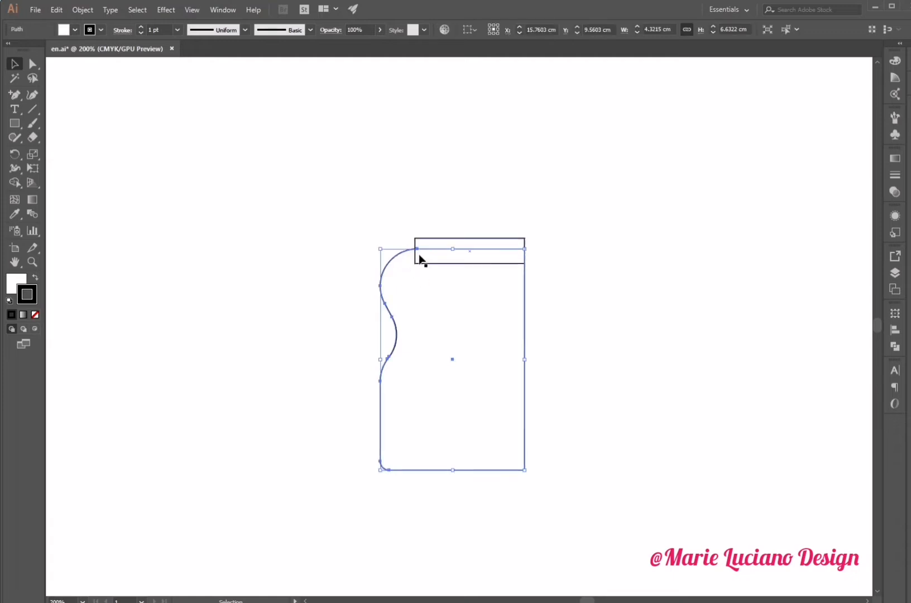
pyautogui.click(417, 253)
pyautogui.moveTo(414, 253); pyautogui.dragTo(417, 253)
# - Inspect the positions of the body's top anchors relative to the neck rectangle
pyautogui.click(427, 199)
pyautogui.click(407, 252)
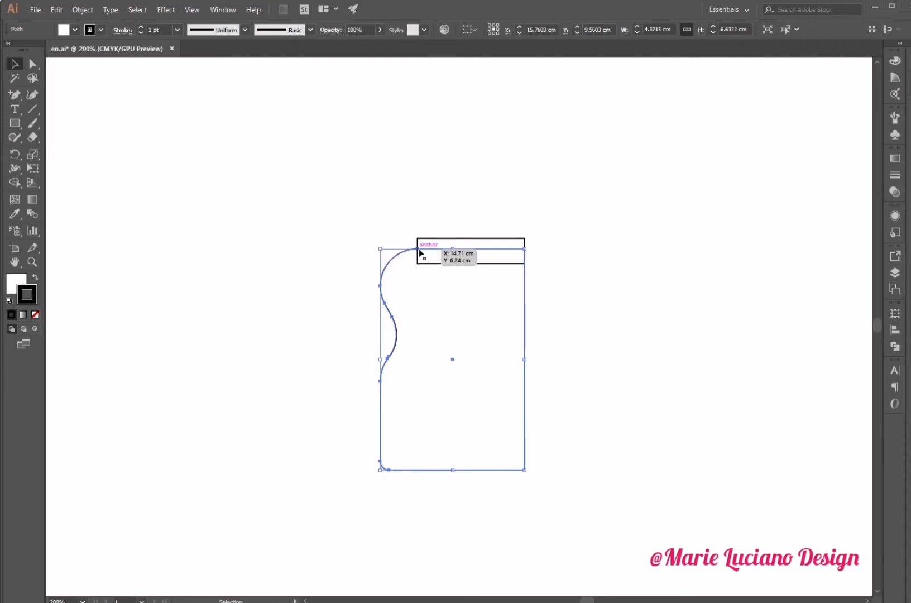
pyautogui.press('a')
pyautogui.click(419, 250)
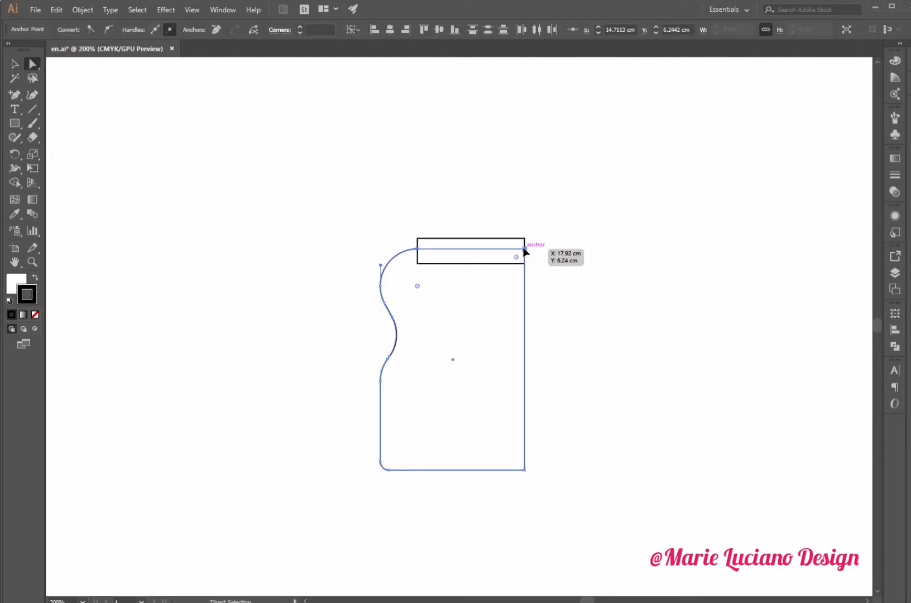
pyautogui.keyDown('alt'); pyautogui.click(525, 249); pyautogui.keyUp('alt')
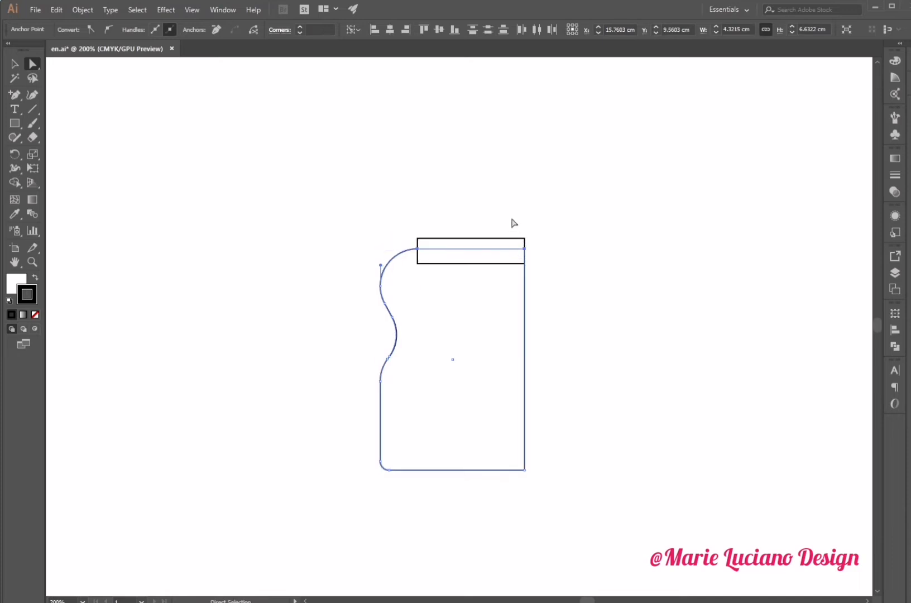
pyautogui.click(514, 223)
pyautogui.press('v')
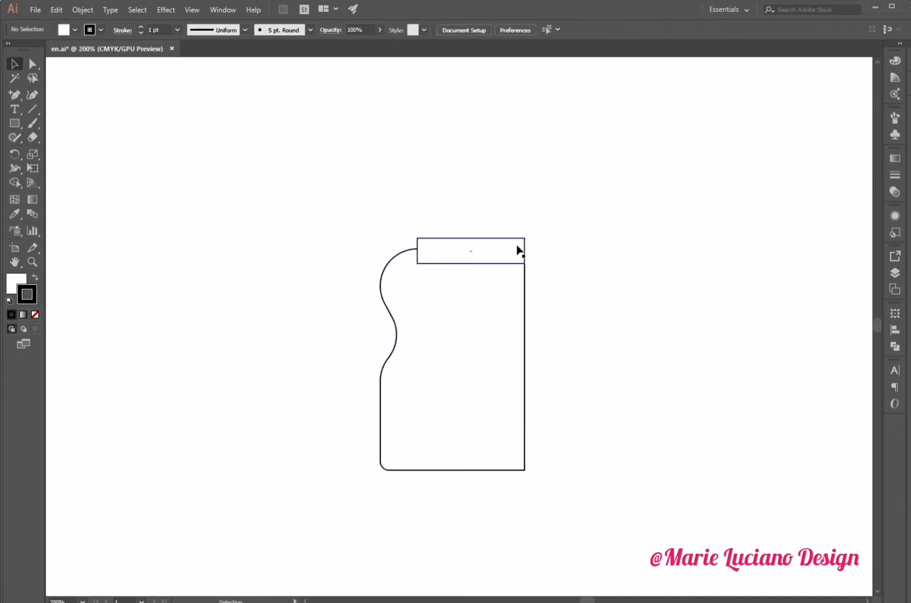
# - Build a slightly wider collar rectangle and a band stacked above the neck rectangle
pyautogui.click(517, 246)
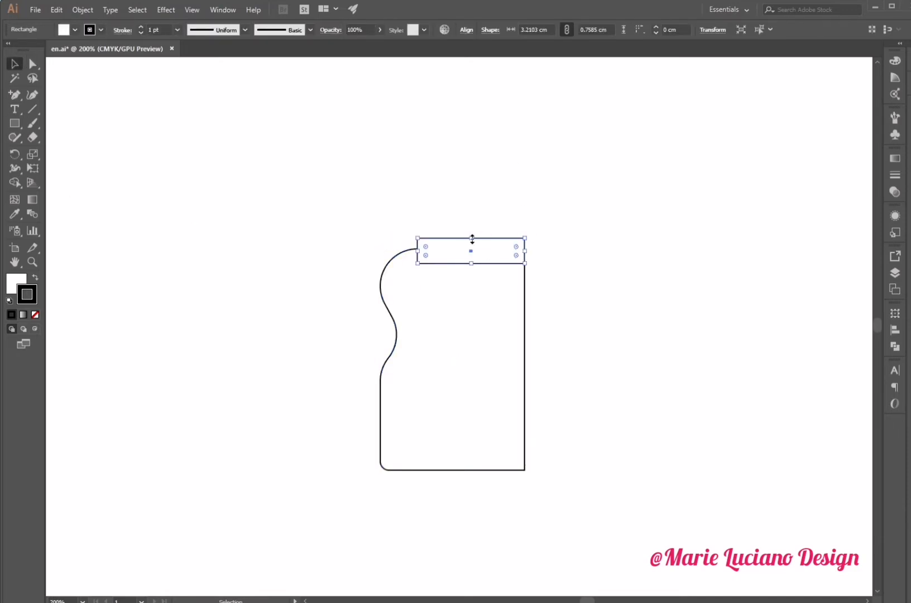
pyautogui.moveTo(472, 239)
pyautogui.mouseDown()
pyautogui.moveTo(472, 228)
pyautogui.moveTo(484, 248)
pyautogui.mouseUp()
pyautogui.click(479, 221)
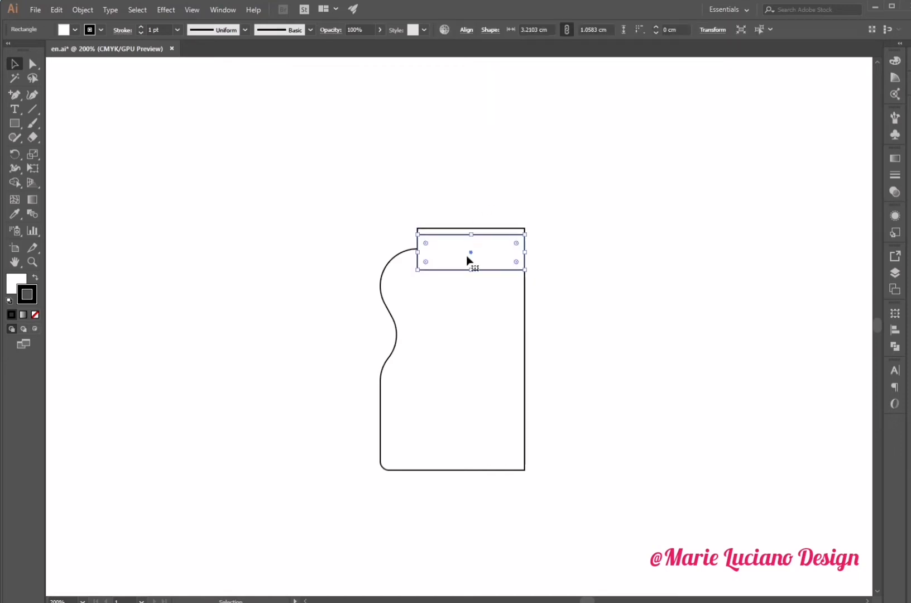
pyautogui.moveTo(415, 253); pyautogui.dragTo(413, 252)
pyautogui.moveTo(471, 270); pyautogui.dragTo(480, 222)
pyautogui.click(505, 168)
pyautogui.click(480, 233)
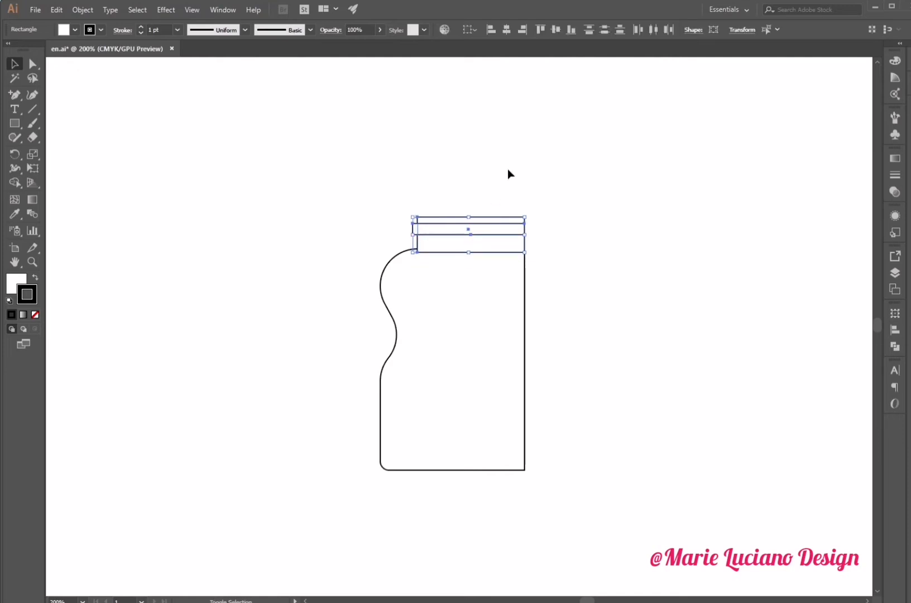
pyautogui.click(573, 181)
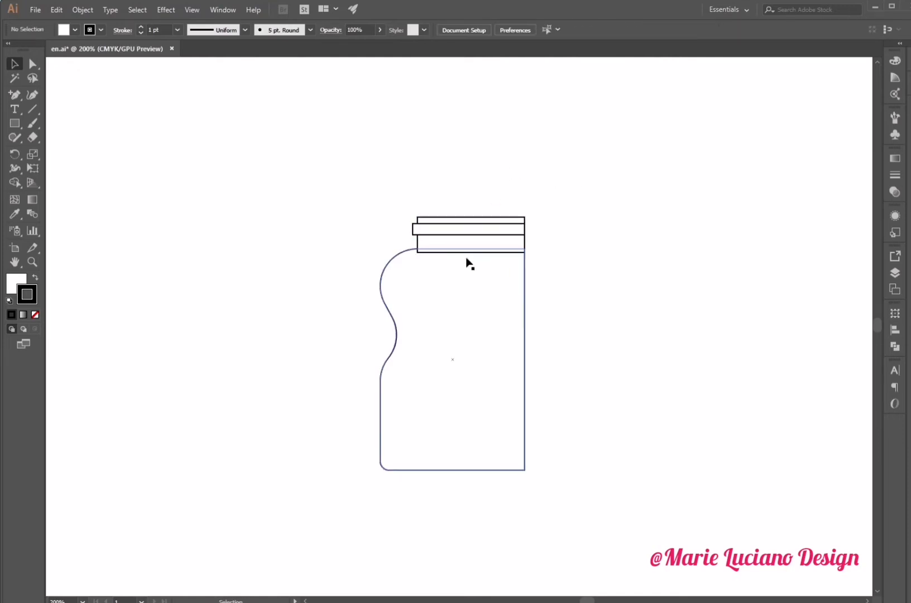
# - Adjust the heights and positions of the stacked collar rectangles above the neck
pyautogui.click(449, 219)
pyautogui.moveTo(472, 216); pyautogui.dragTo(508, 224)
pyautogui.click(571, 225)
pyautogui.click(584, 255)
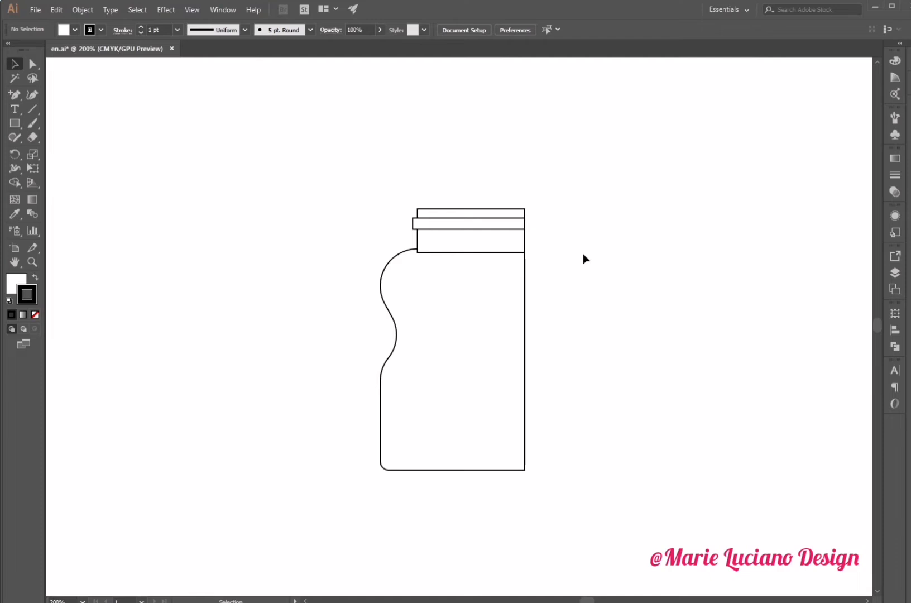
# - Stretch the top rectangle upward into a cap about 3.35 cm wide and round its top-left corner
pyautogui.moveTo(487, 222); pyautogui.dragTo(469, 176)
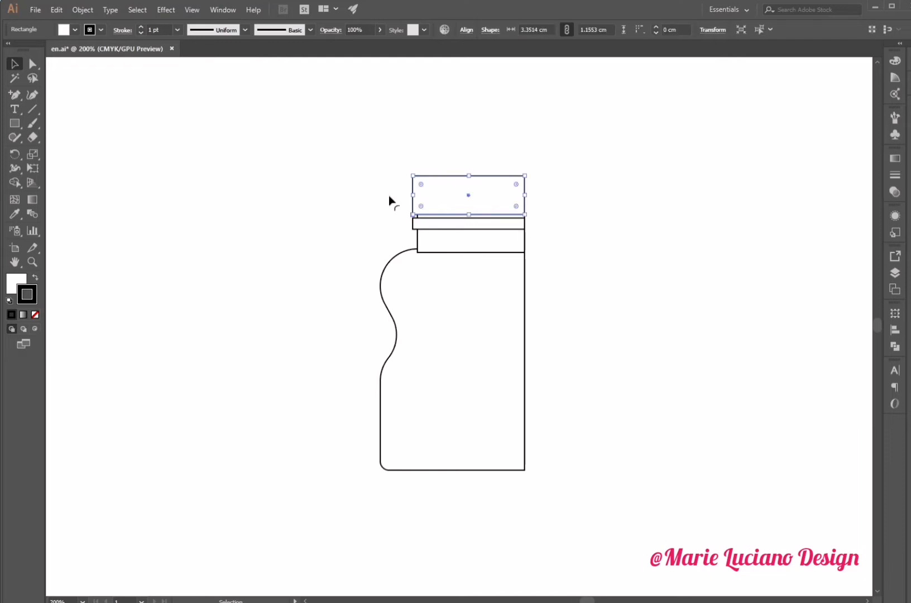
pyautogui.click(34, 64)
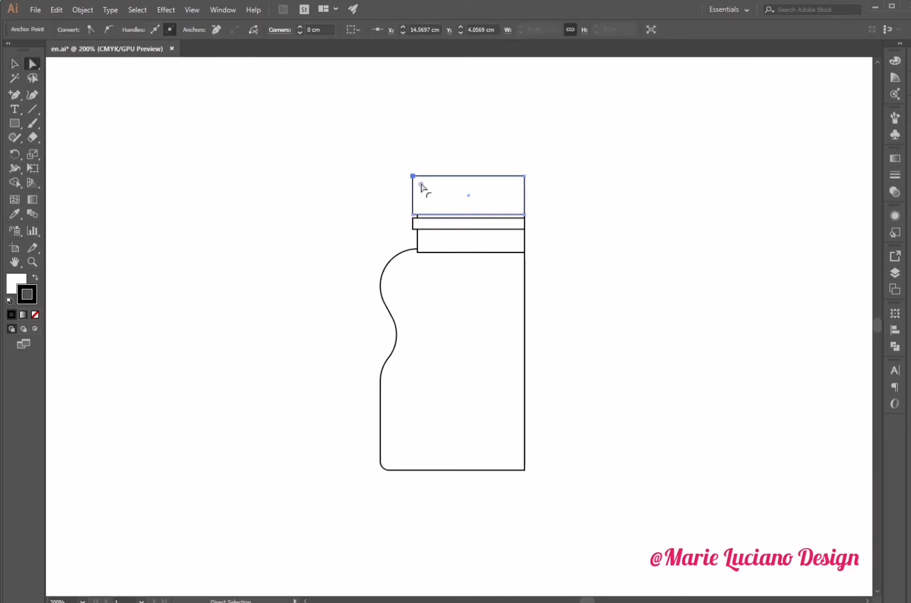
pyautogui.moveTo(422, 186); pyautogui.dragTo(434, 202)
pyautogui.click(453, 135)
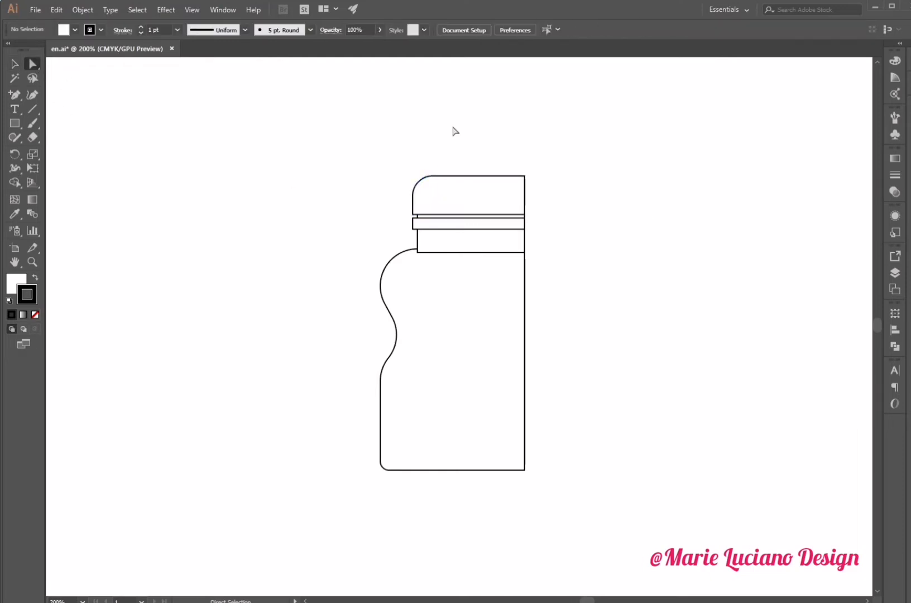
# - Unite the bottle body, neck and collar band into one shape with Pathfinder
pyautogui.click(15, 64)
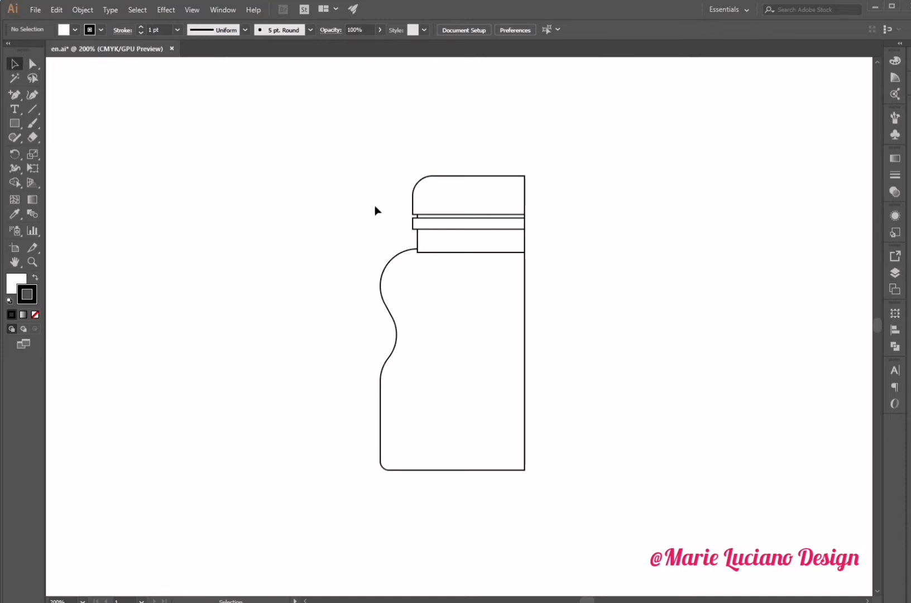
pyautogui.moveTo(400, 229); pyautogui.dragTo(444, 260)
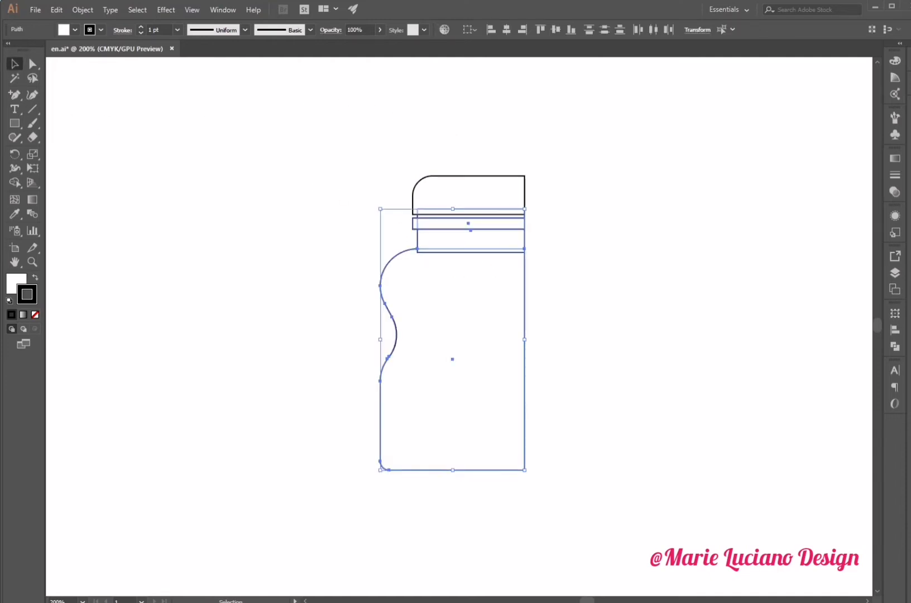
pyautogui.click(895, 346)
pyautogui.click(723, 288)
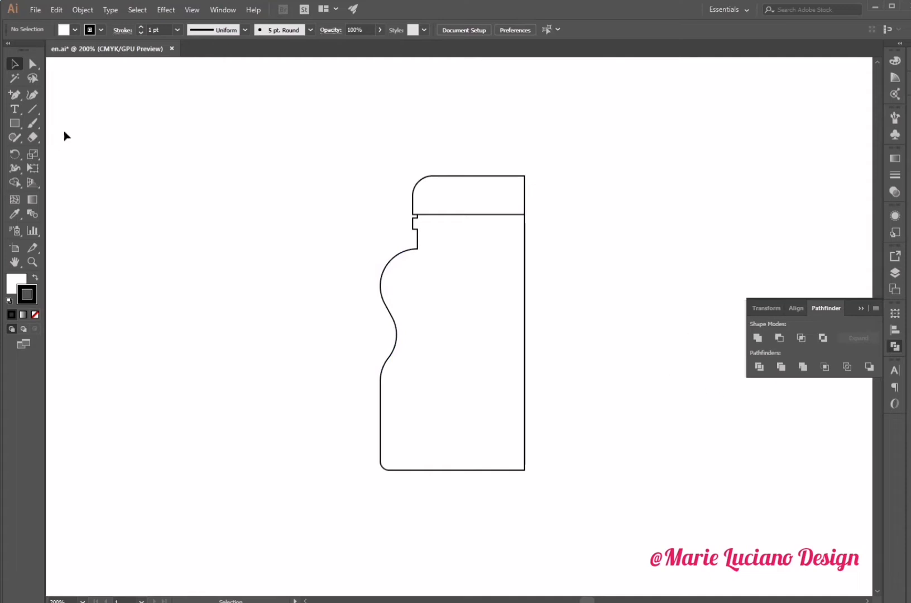
# - Round the shoulder corner to 0.44 cm and the small notch corners below the cap
pyautogui.click(417, 249)
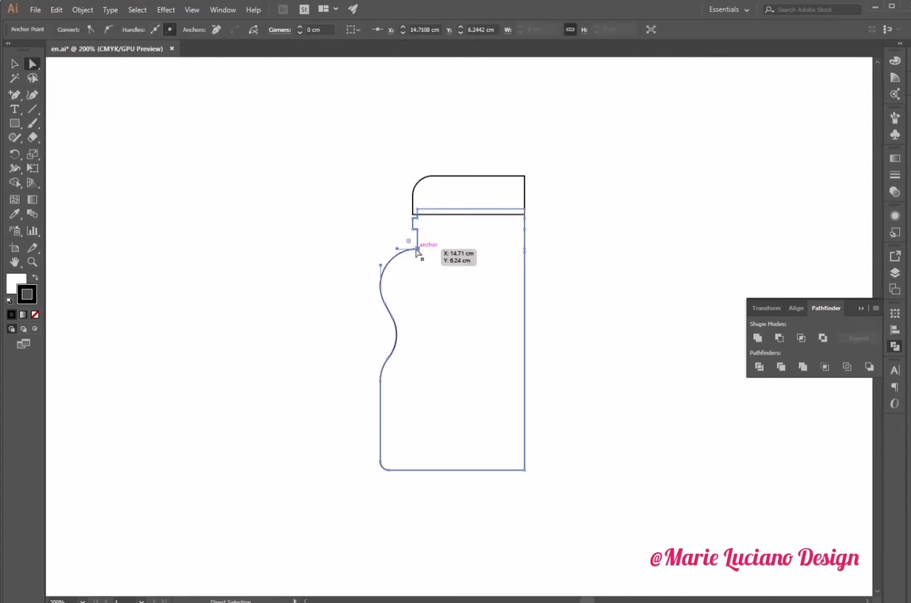
pyautogui.moveTo(409, 241)
pyautogui.mouseDown()
pyautogui.moveTo(399, 246)
pyautogui.moveTo(403, 236)
pyautogui.mouseUp()
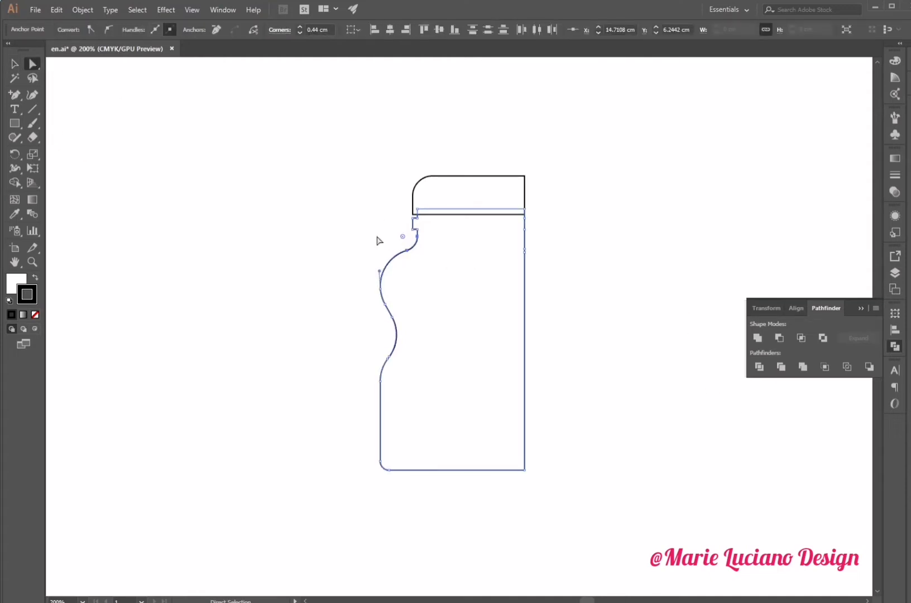
pyautogui.click(377, 241)
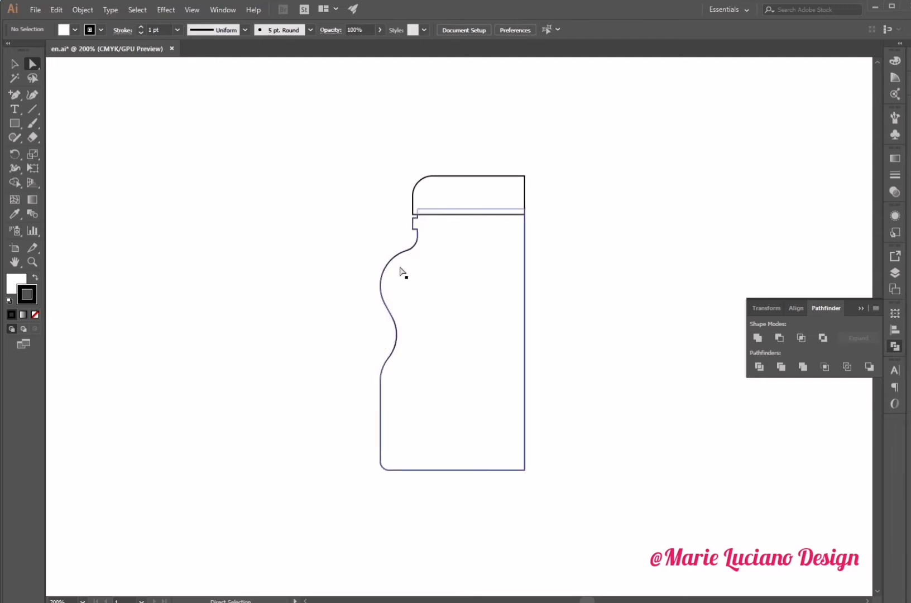
pyautogui.moveTo(410, 234); pyautogui.dragTo(415, 229)
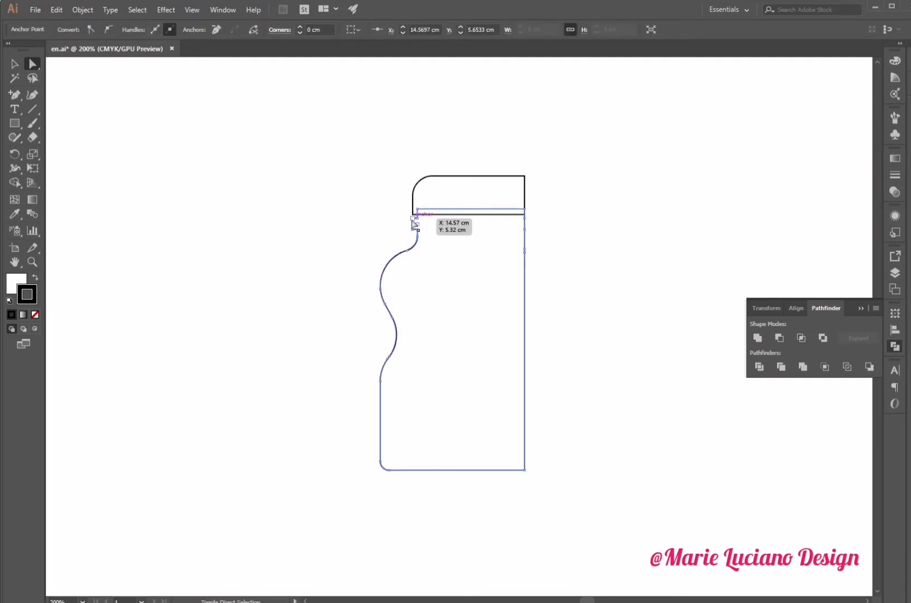
pyautogui.click(396, 240)
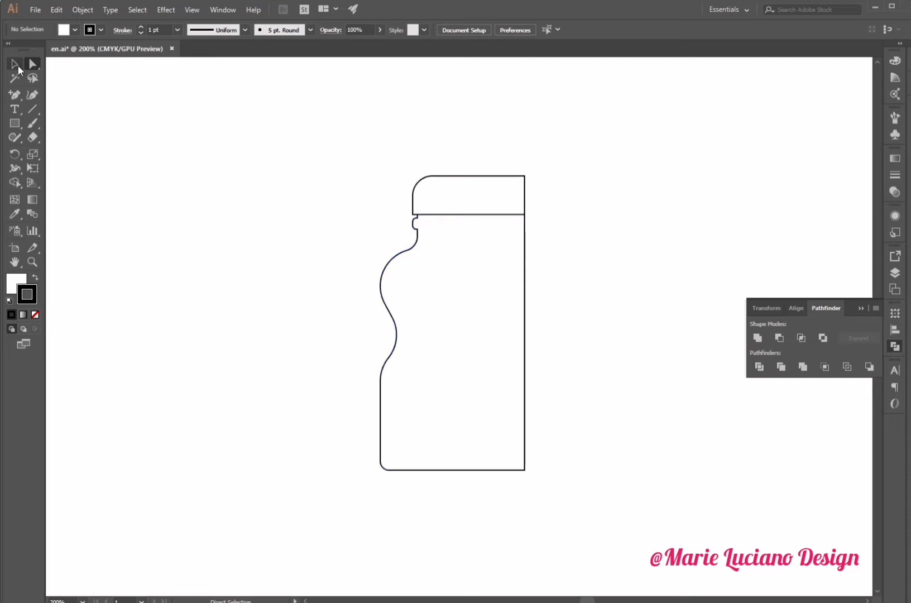
# - Draw a tall rectangle about 2.8 cm wide and 10.35 cm high covering the bottle's right half
pyautogui.press('v')
pyautogui.click(13, 123)
pyautogui.moveTo(571, 156); pyautogui.dragTo(477, 502)
pyautogui.click(13, 66)
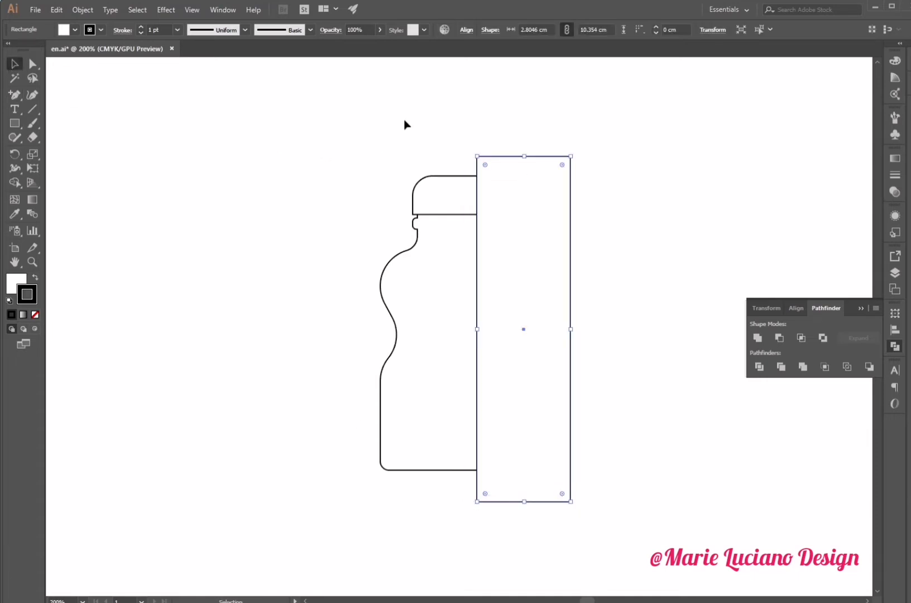
# - Subtract the tall rectangle from the bottle body with Pathfinder Minus Front
pyautogui.moveTo(405, 124); pyautogui.dragTo(541, 291)
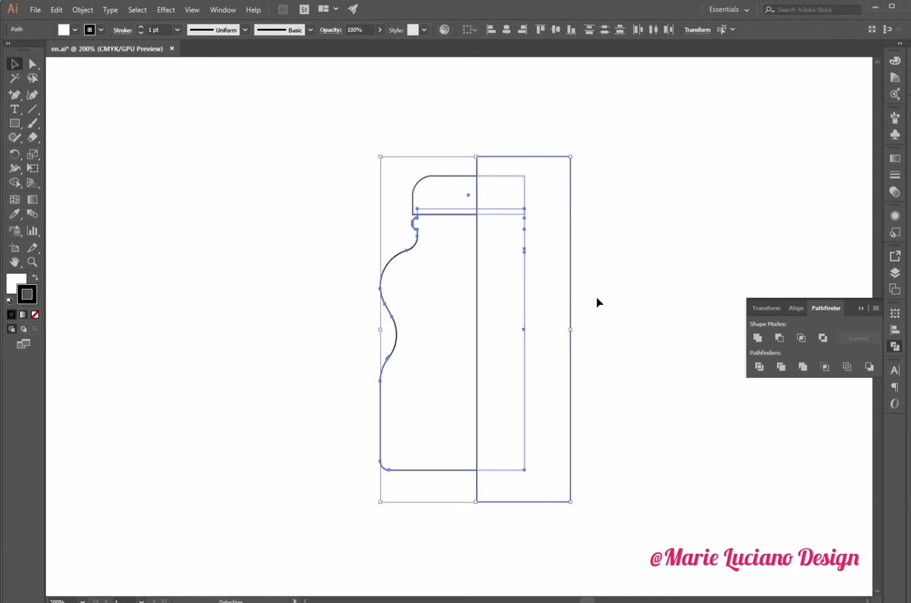
pyautogui.click(527, 350)
pyautogui.keyDown('shift'); pyautogui.click(428, 328); pyautogui.keyUp('shift')
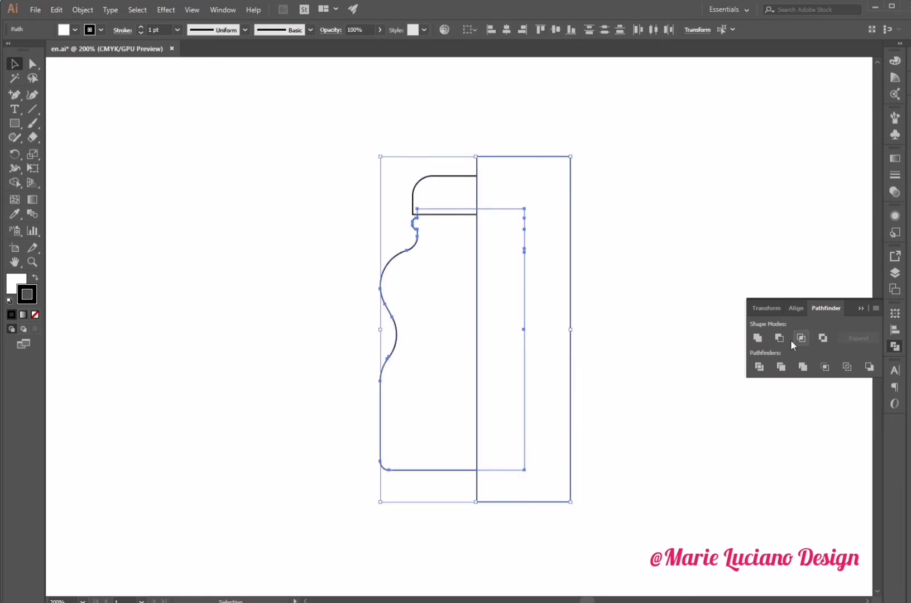
pyautogui.click(780, 339)
pyautogui.click(664, 330)
# - Paste the rectangle in front again and subtract it from the cap with Minus Front
pyautogui.click(496, 203)
pyautogui.hotkey('ctrl', 'f')
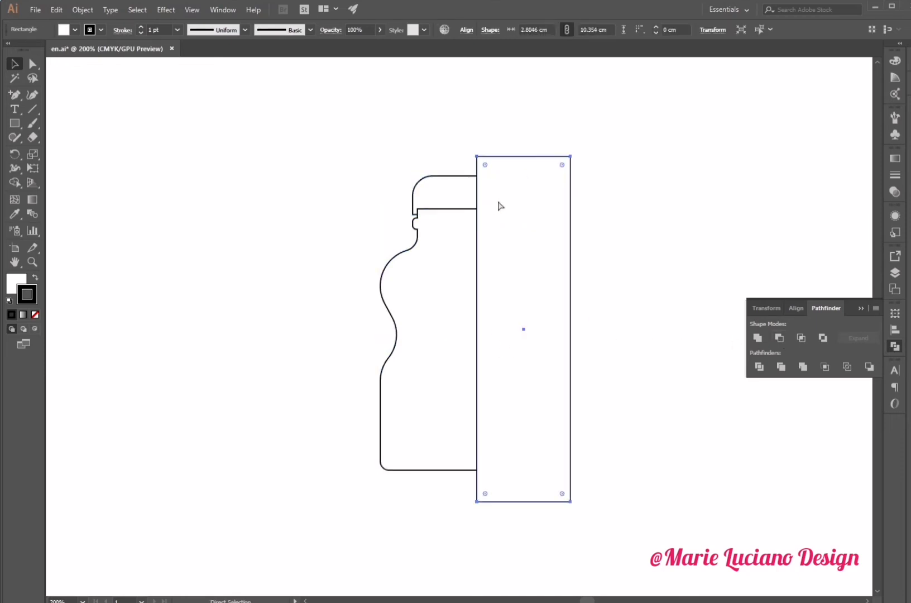
pyautogui.keyDown('shift'); pyautogui.click(447, 177); pyautogui.keyUp('shift')
pyautogui.click(781, 338)
pyautogui.click(679, 319)
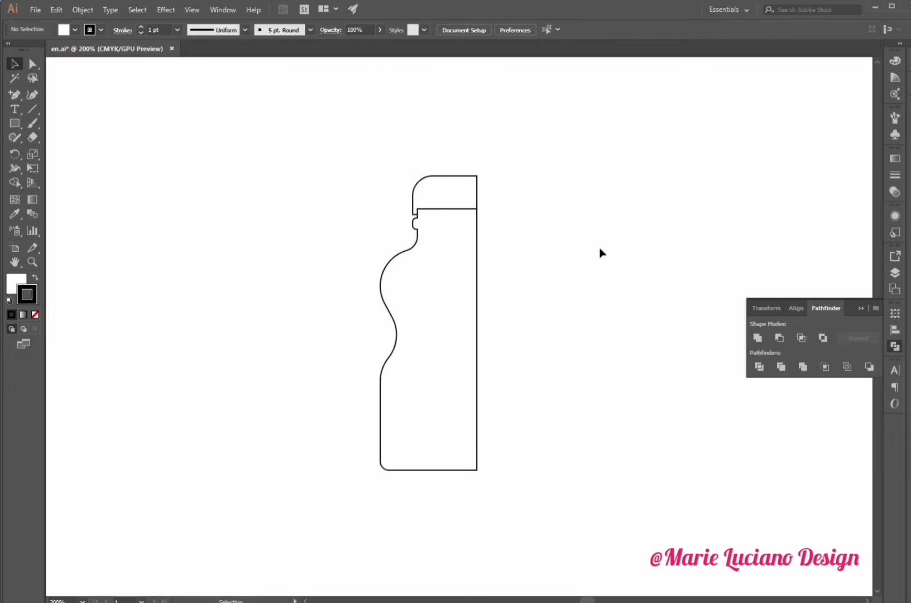
# - Bring the cap to the front of the stacking order
pyautogui.rightClick(445, 204)
pyautogui.moveTo(523, 392)
pyautogui.click(627, 385)
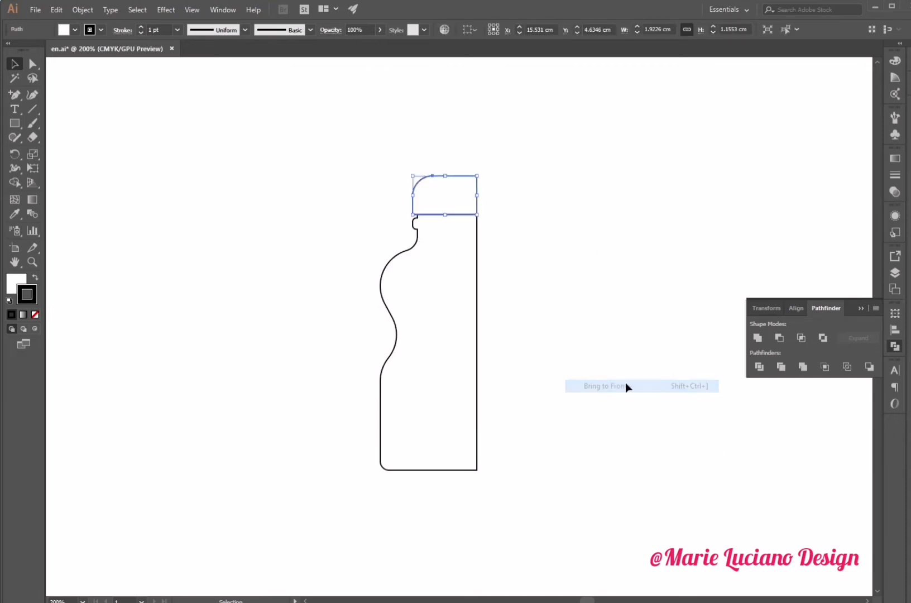
pyautogui.click(726, 357)
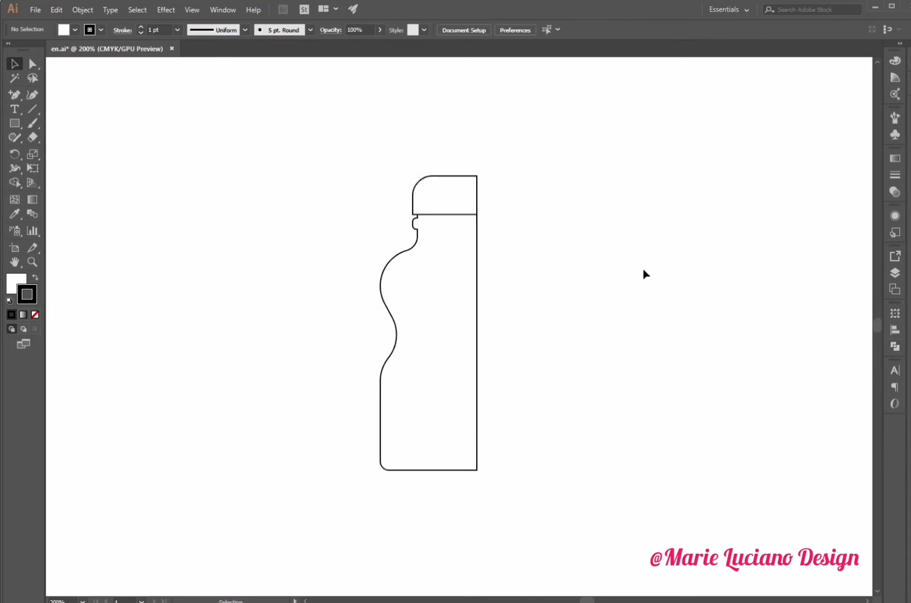
# - Save the document
pyautogui.click(430, 204)
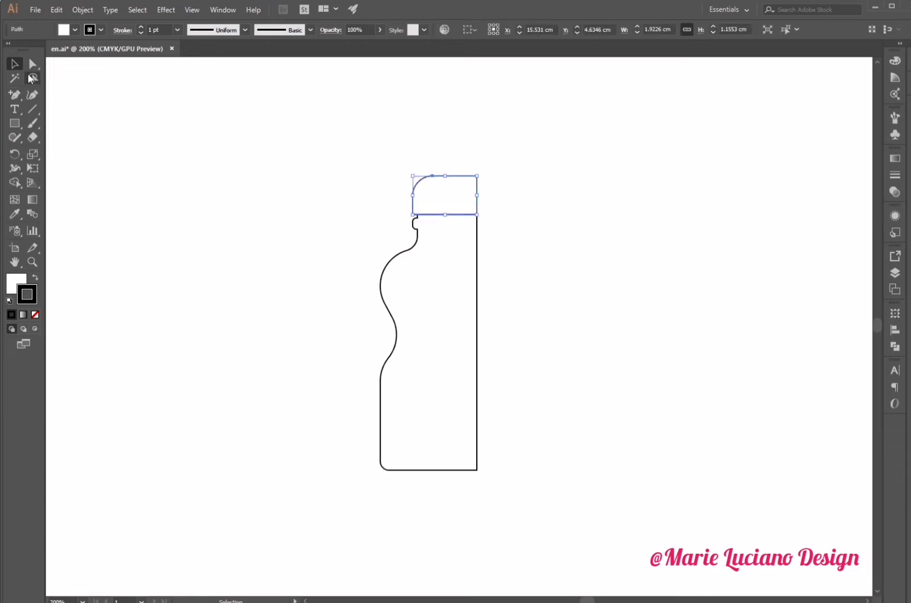
pyautogui.click(32, 63)
pyautogui.click(414, 216)
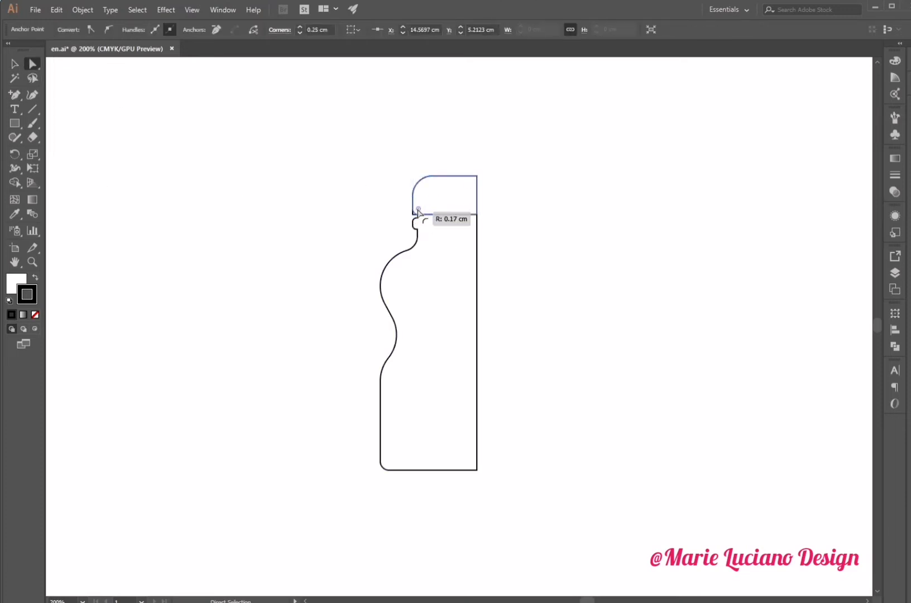
pyautogui.press('v')
pyautogui.click(156, 146)
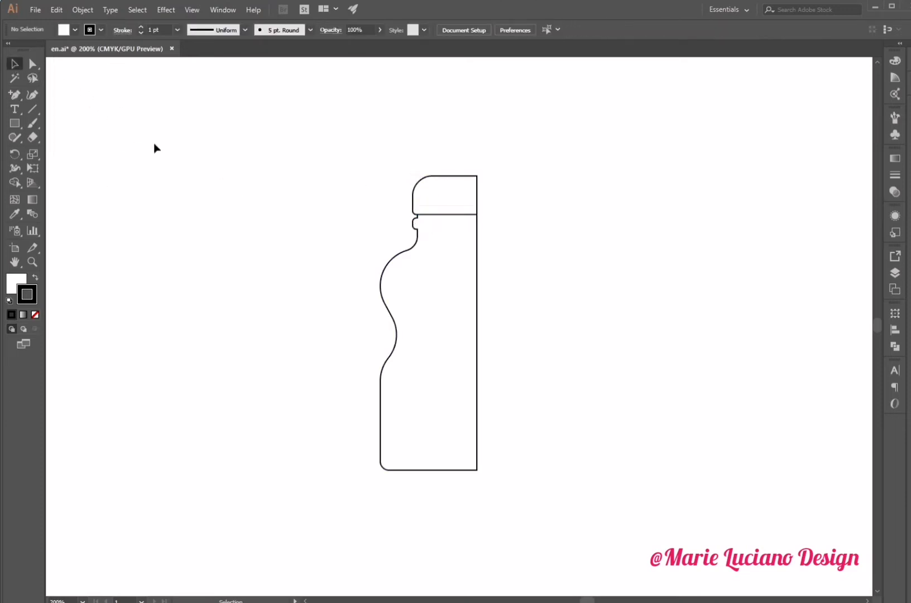
pyautogui.hotkey('ctrl', 's')
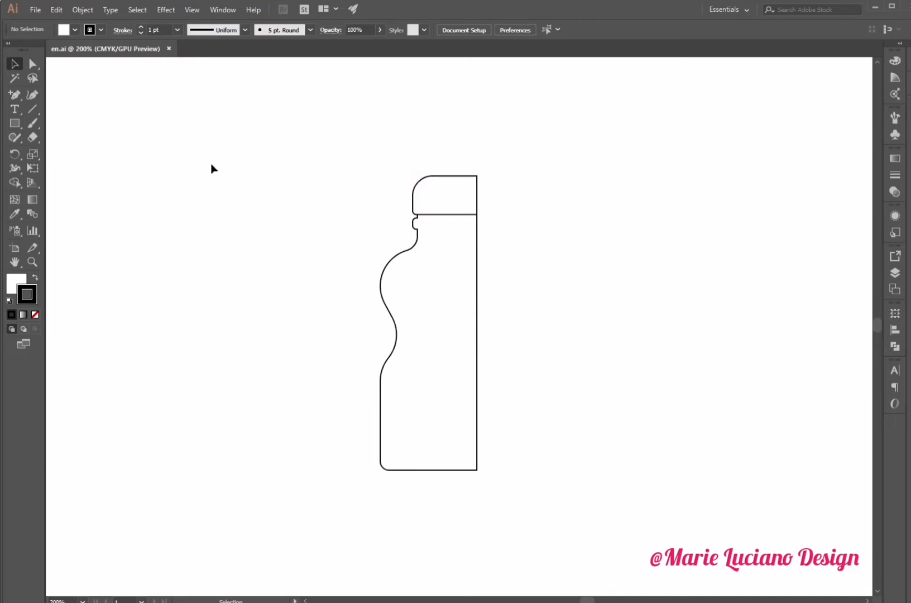
# - Swap fill and stroke on all bottle parts and apply 3D Revolve with the offset measured from the Right Edge
pyautogui.moveTo(344, 131); pyautogui.dragTo(480, 293)
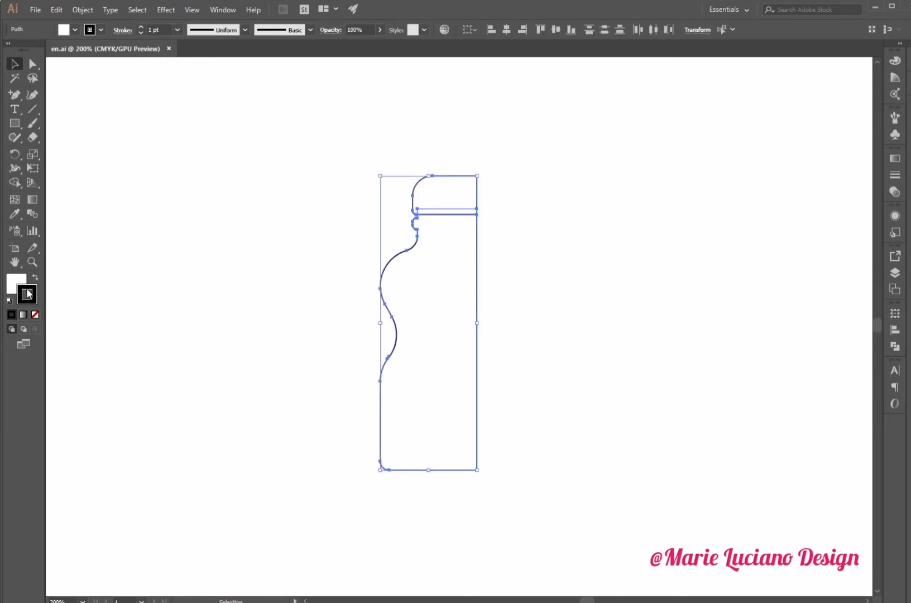
pyautogui.click(34, 315)
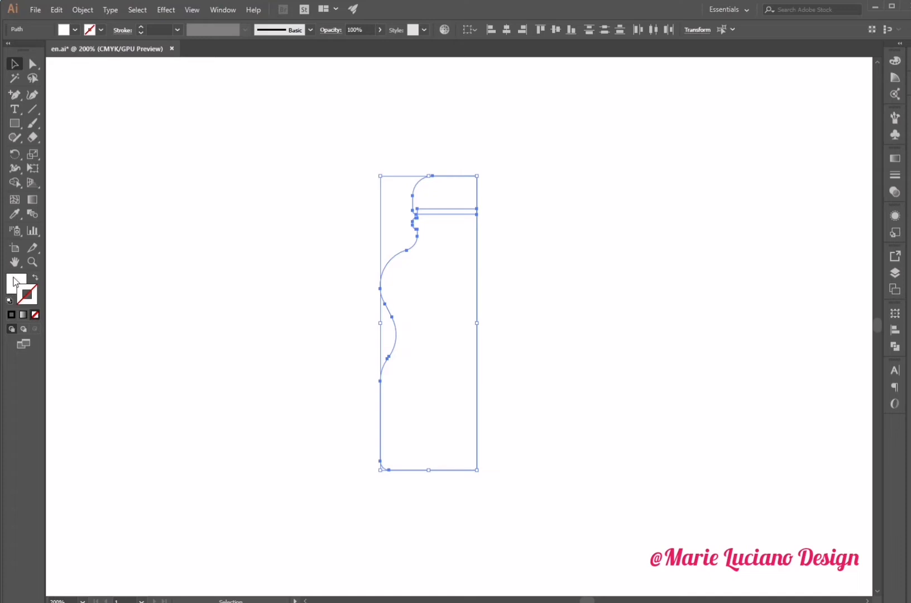
pyautogui.click(174, 11)
pyautogui.moveTo(202, 77)
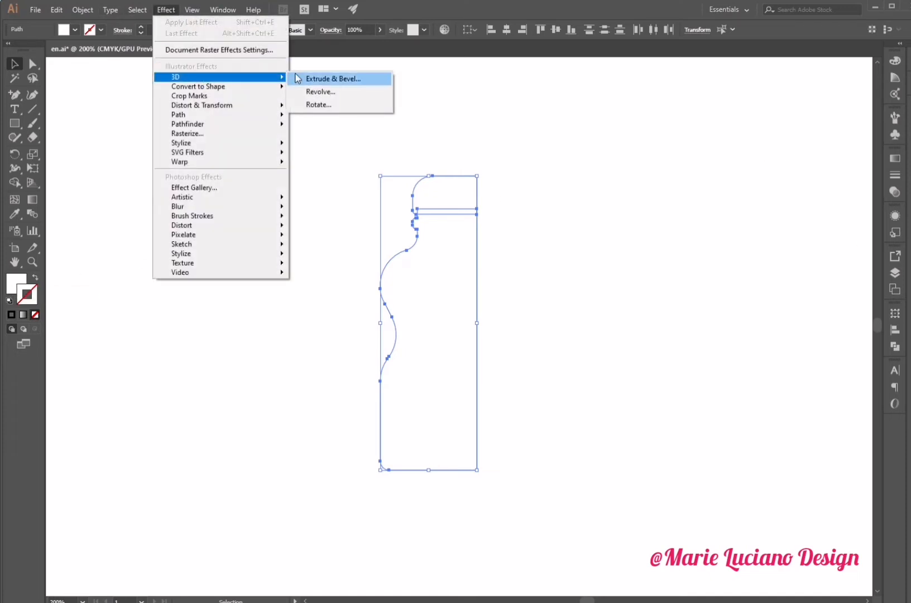
pyautogui.click(314, 92)
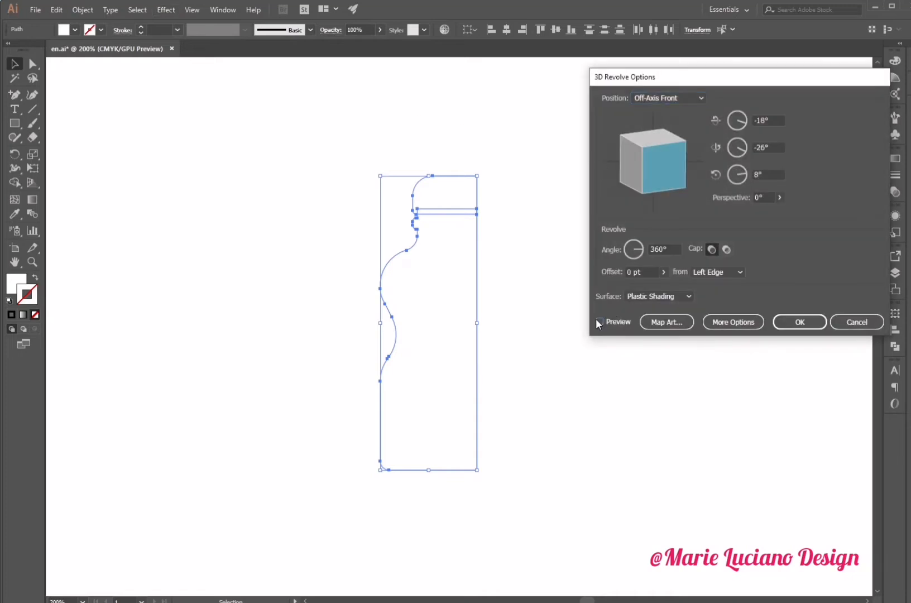
pyautogui.click(598, 321)
pyautogui.click(717, 272)
pyautogui.click(735, 299)
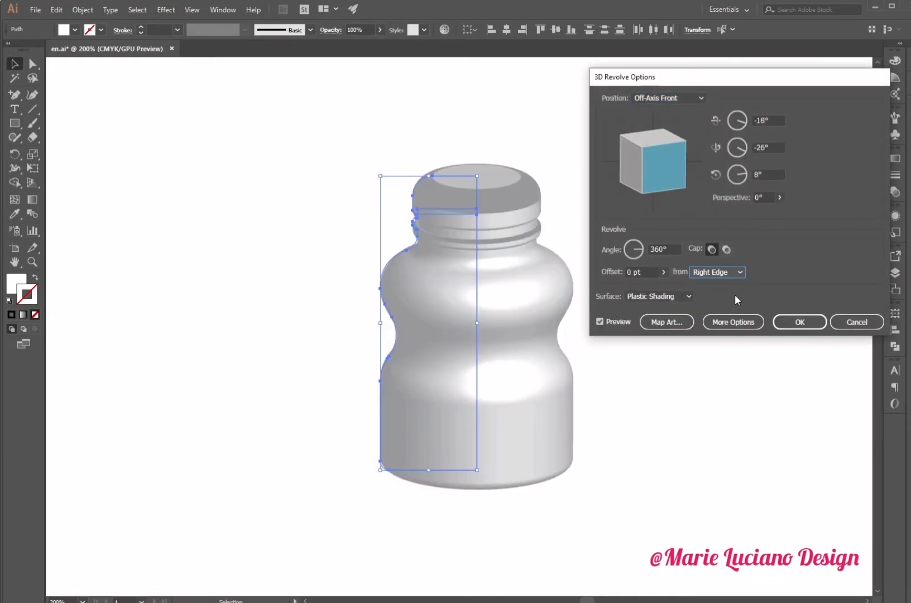
# - Set the revolve position to Front with 30° perspective and confirm the effect
pyautogui.click(644, 99)
pyautogui.click(653, 131)
pyautogui.moveTo(765, 198); pyautogui.dragTo(743, 201)
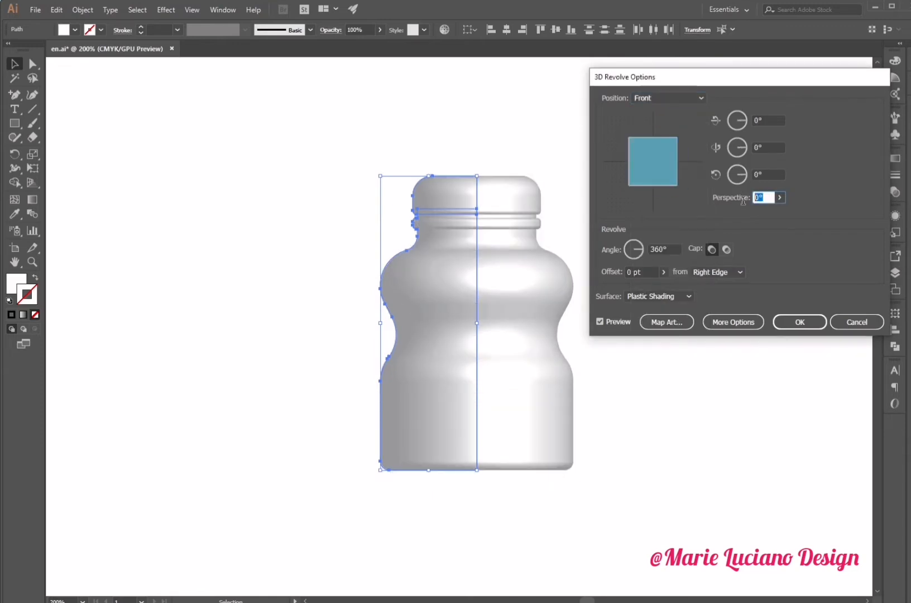
pyautogui.write('30')
pyautogui.press('Tab')
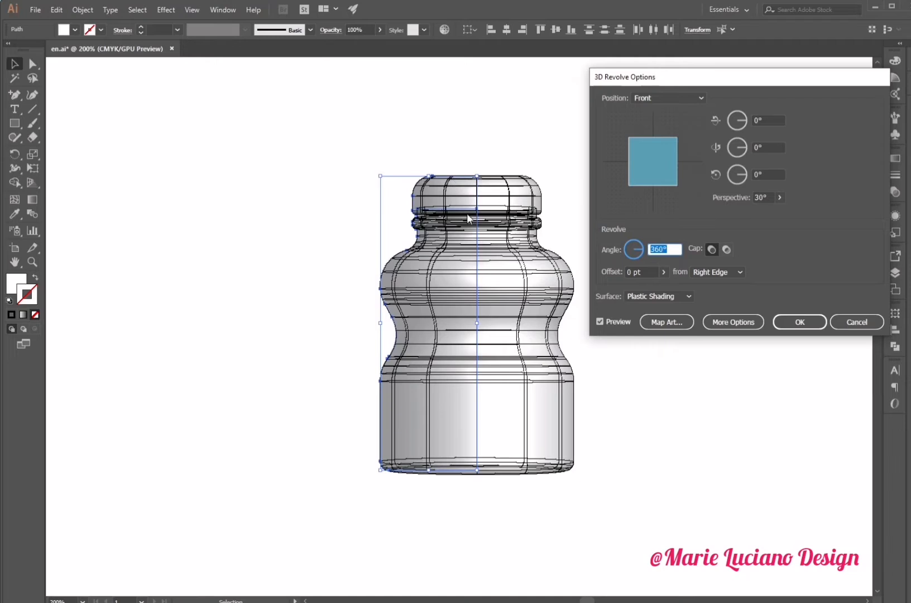
pyautogui.click(807, 320)
# - Move the bottle's right-edge anchor points slightly left to narrow the revolved bottle
pyautogui.press('a')
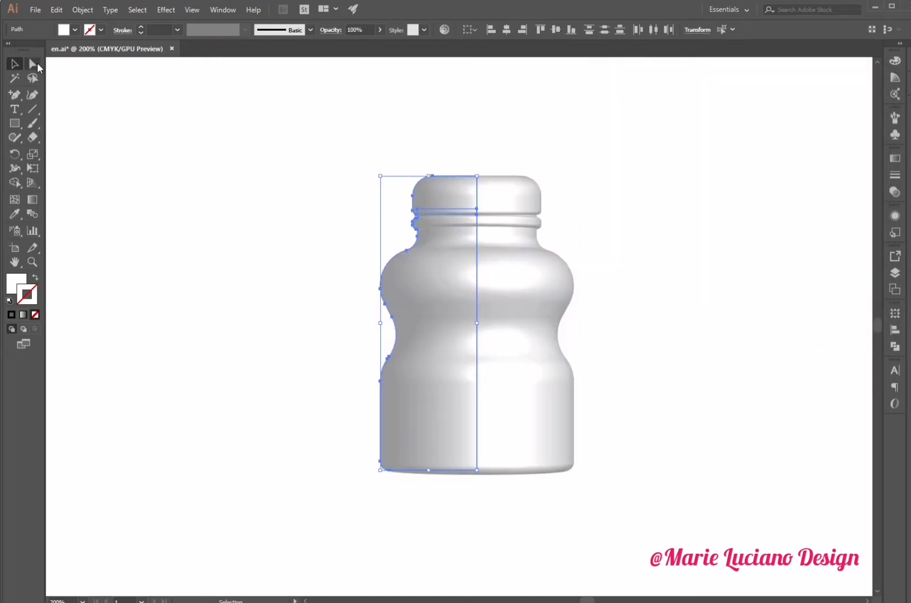
pyautogui.moveTo(493, 138); pyautogui.dragTo(474, 528)
pyautogui.moveTo(476, 471); pyautogui.dragTo(463, 475)
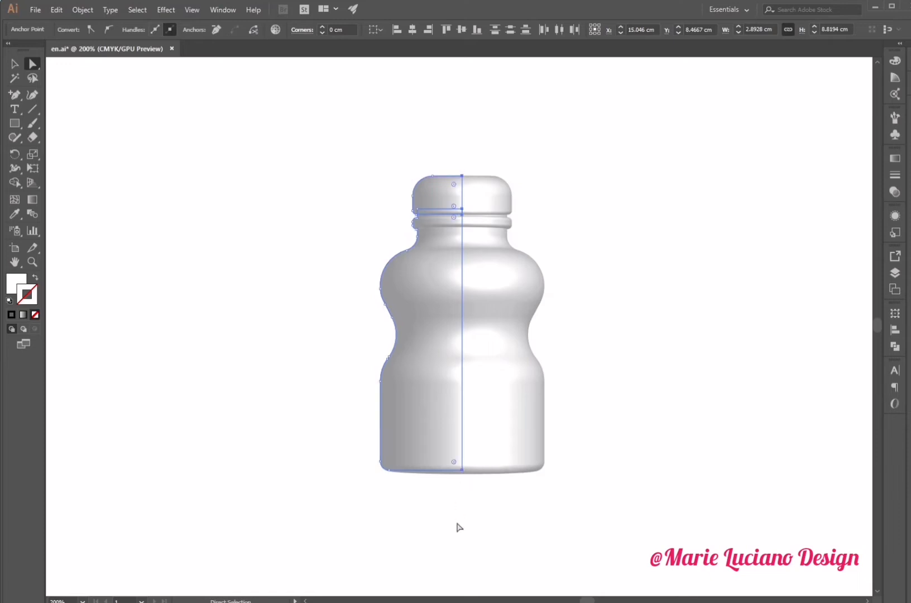
pyautogui.click(389, 509)
pyautogui.click(14, 64)
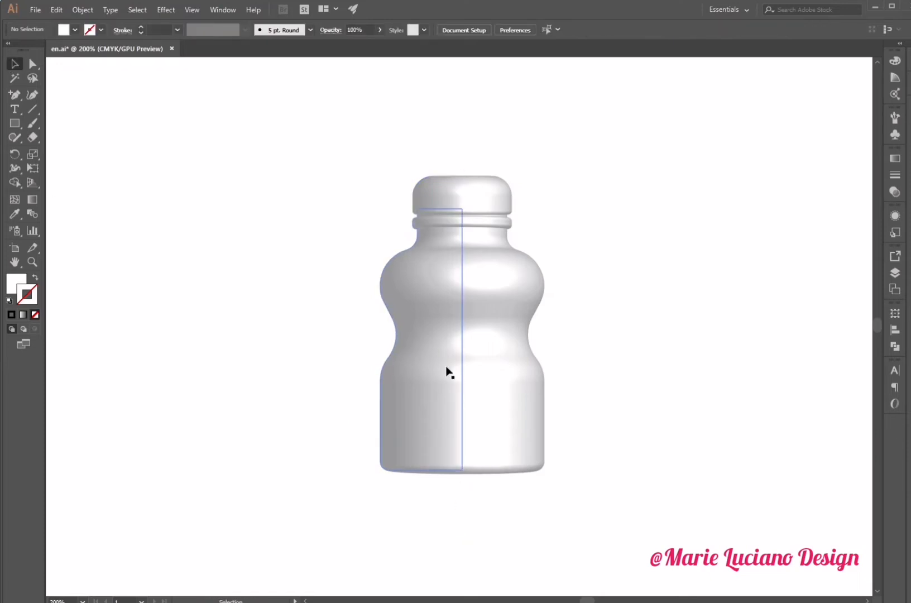
# - Stretch the bottle body's bottom edge downward to make the bottle taller
pyautogui.click(447, 371)
pyautogui.moveTo(421, 469); pyautogui.dragTo(420, 549)
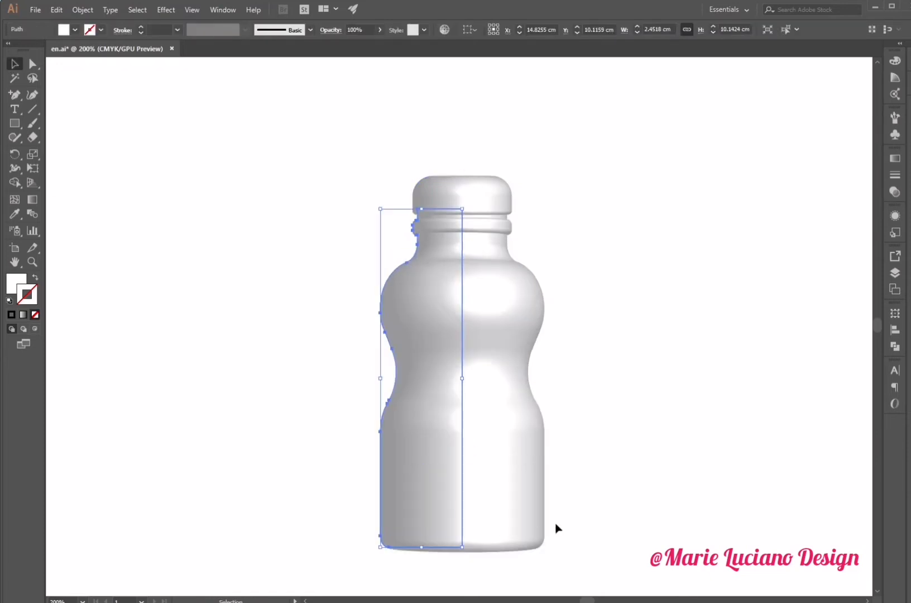
pyautogui.scroll(-1, 586, 492)
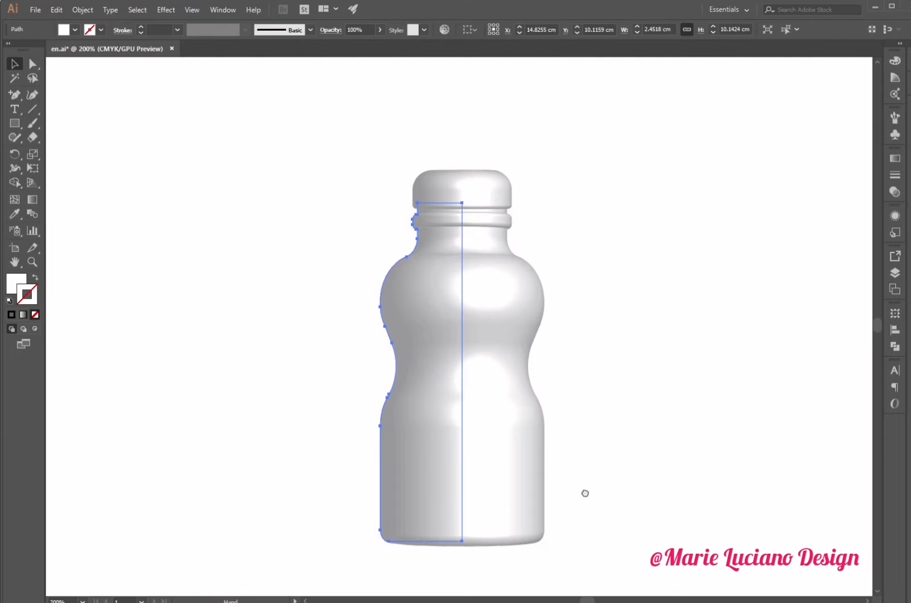
pyautogui.click(616, 422)
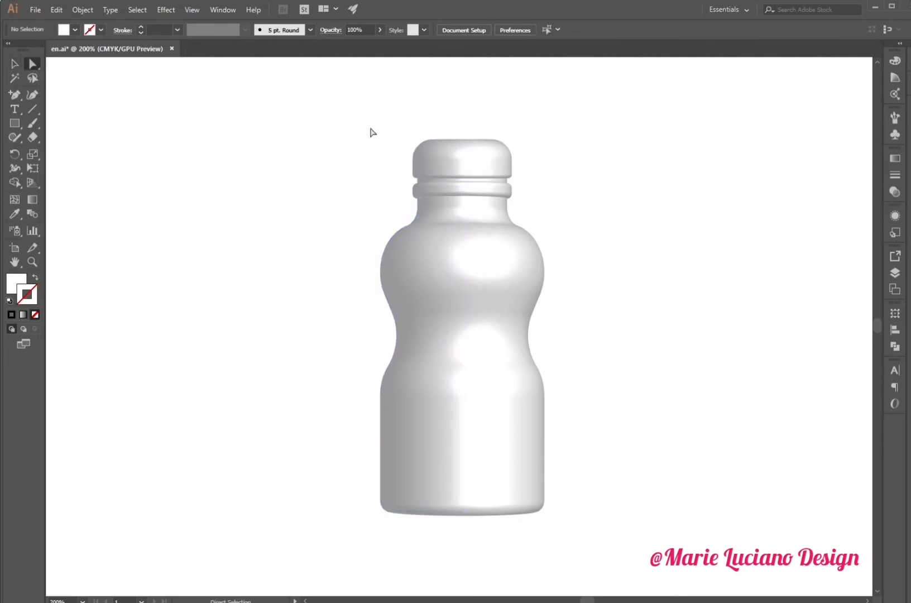
# - Reshape the bottle's neck and shoulder curve by nudging its anchor points inward with Direct Selection
pyautogui.moveTo(413, 219)
pyautogui.mouseDown()
pyautogui.moveTo(411, 229)
pyautogui.moveTo(408, 212)
pyautogui.mouseUp()
pyautogui.click(403, 214)
pyautogui.click(399, 227)
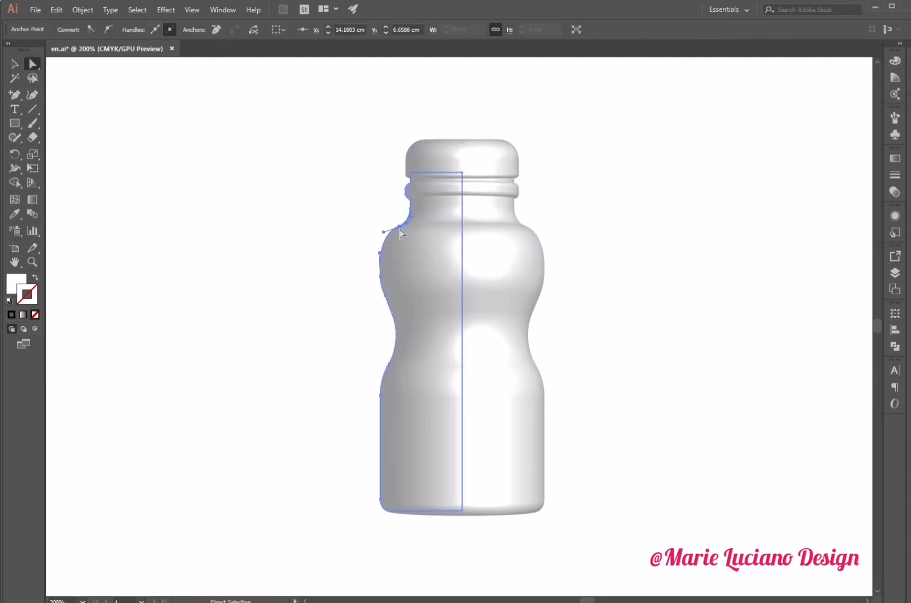
pyautogui.click(379, 275)
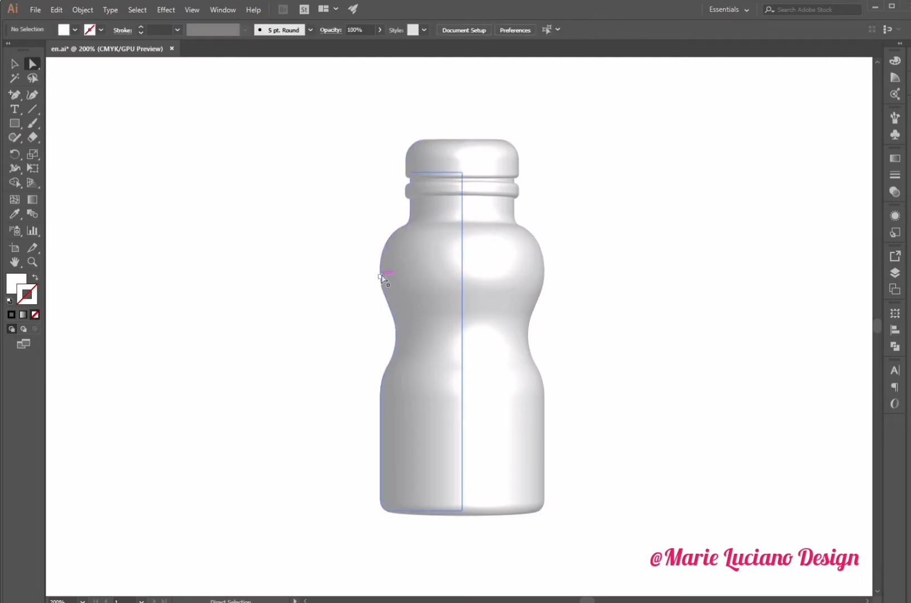
pyautogui.click(380, 276)
pyautogui.keyDown('shift'); pyautogui.click(393, 311); pyautogui.keyUp('shift')
pyautogui.moveTo(393, 311); pyautogui.dragTo(399, 310)
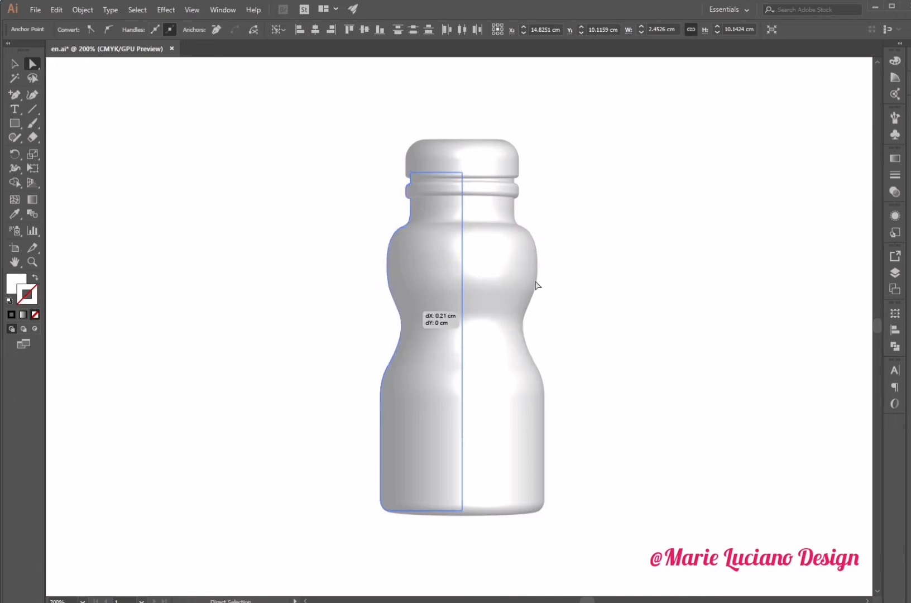
pyautogui.click(390, 238)
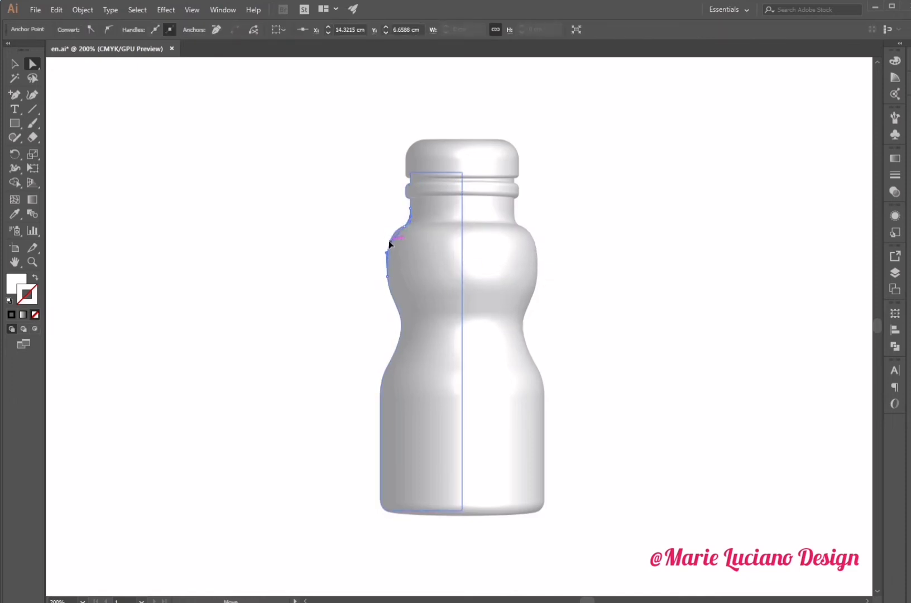
pyautogui.moveTo(389, 241); pyautogui.dragTo(389, 242)
pyautogui.click(367, 262)
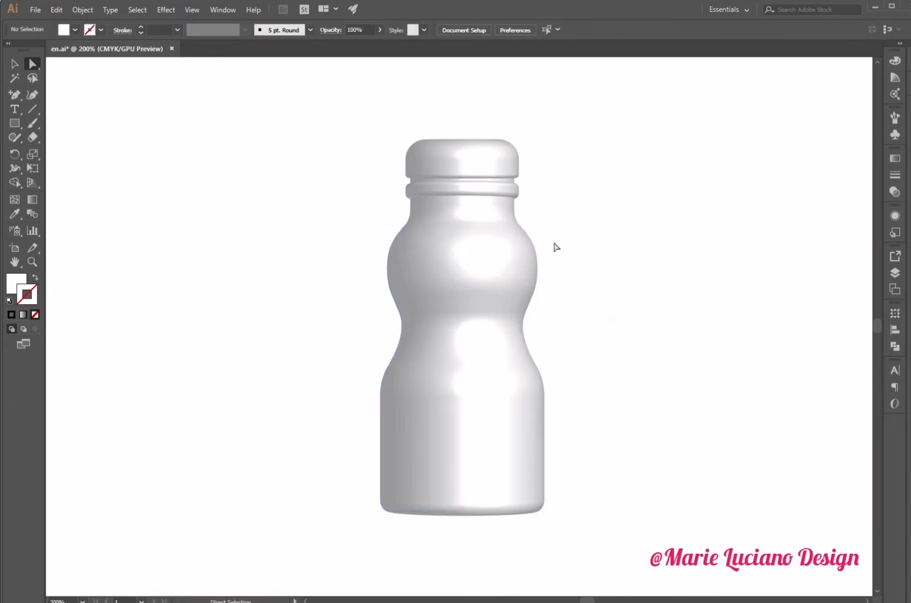
# - Fill the cap with a light gray swatch through the Appearance panel
pyautogui.click(15, 63)
pyautogui.click(463, 170)
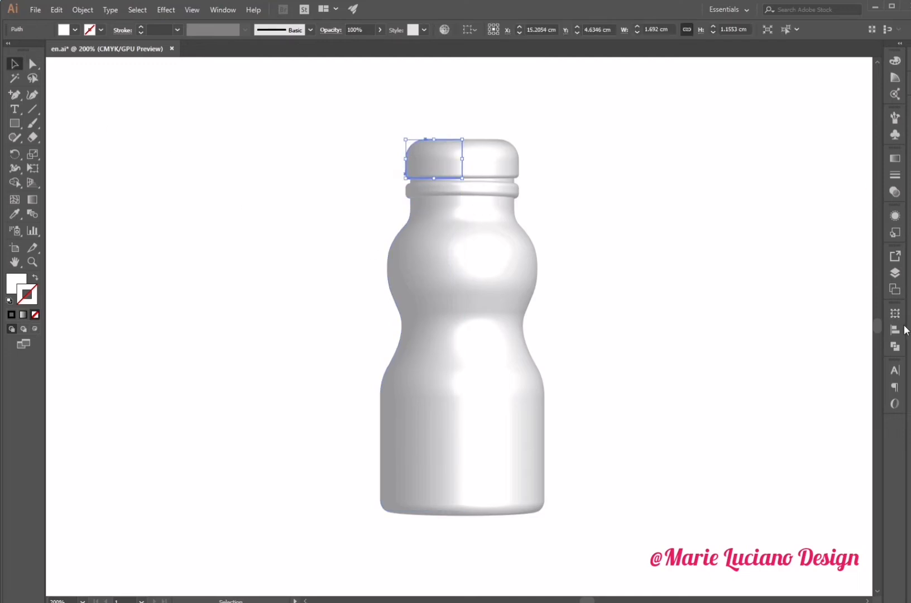
pyautogui.click(894, 191)
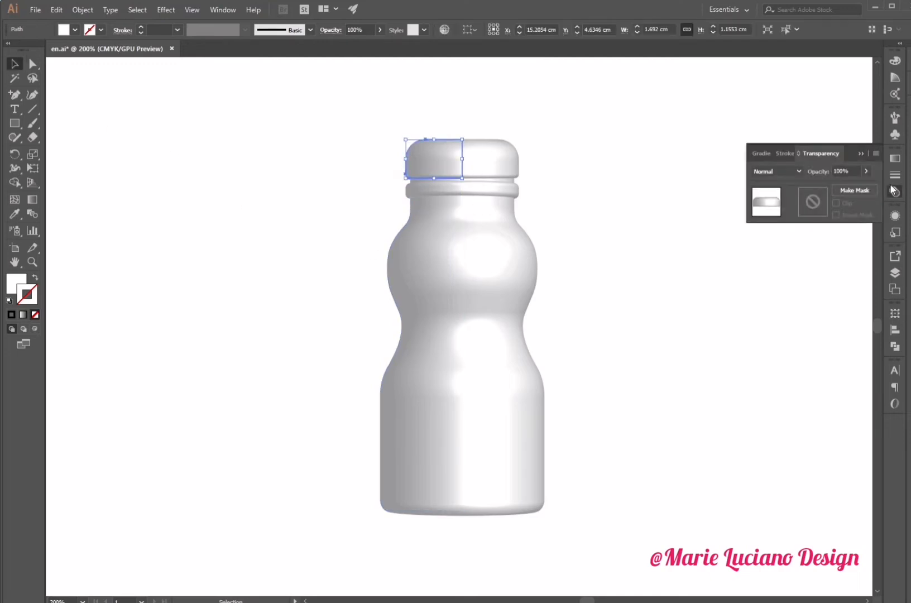
pyautogui.click(894, 218)
pyautogui.click(808, 259)
pyautogui.click(815, 259)
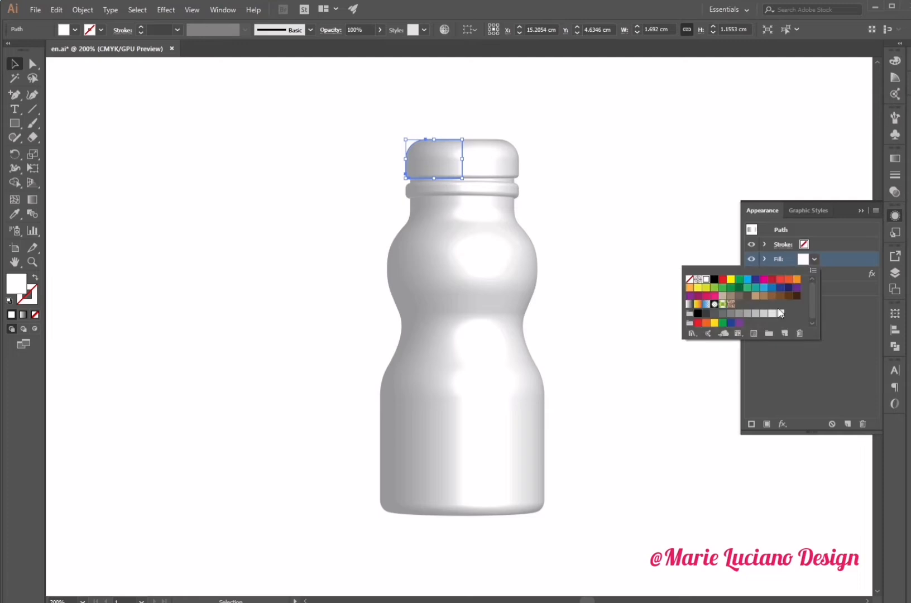
pyautogui.click(748, 313)
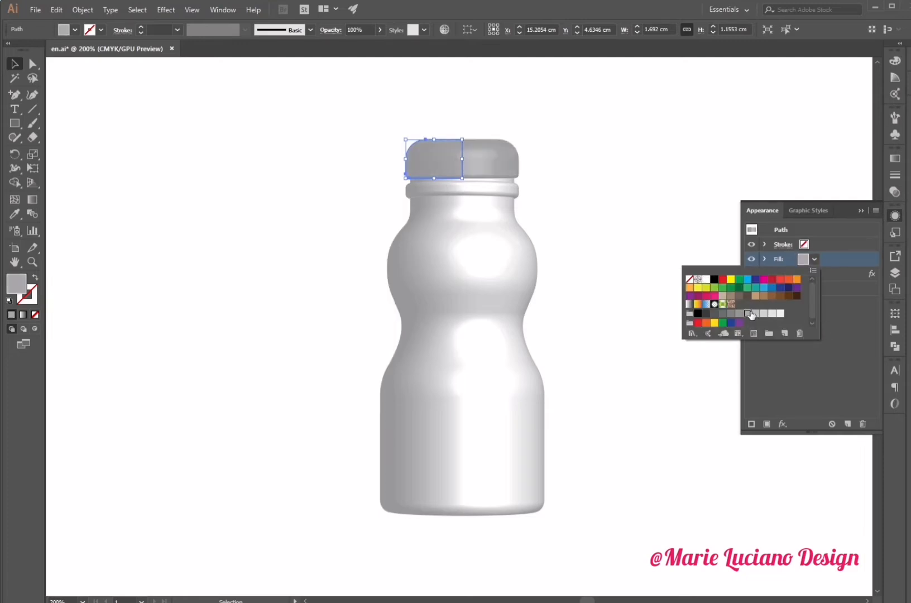
pyautogui.click(764, 313)
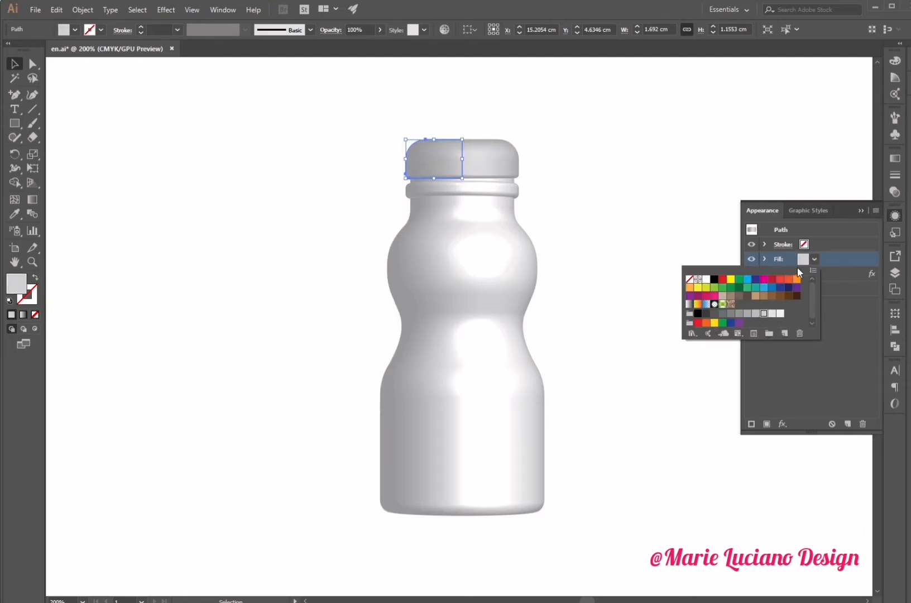
pyautogui.click(742, 193)
pyautogui.click(863, 209)
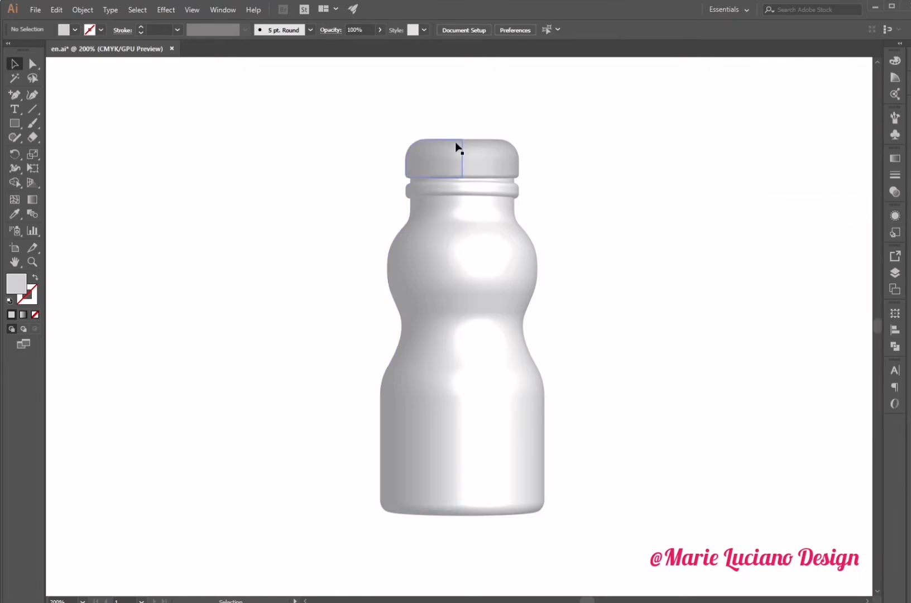
# - Reopen the 3D Revolve effect on all parts and tilt the rotation to -11° on the X axis
pyautogui.moveTo(389, 106); pyautogui.dragTo(525, 245)
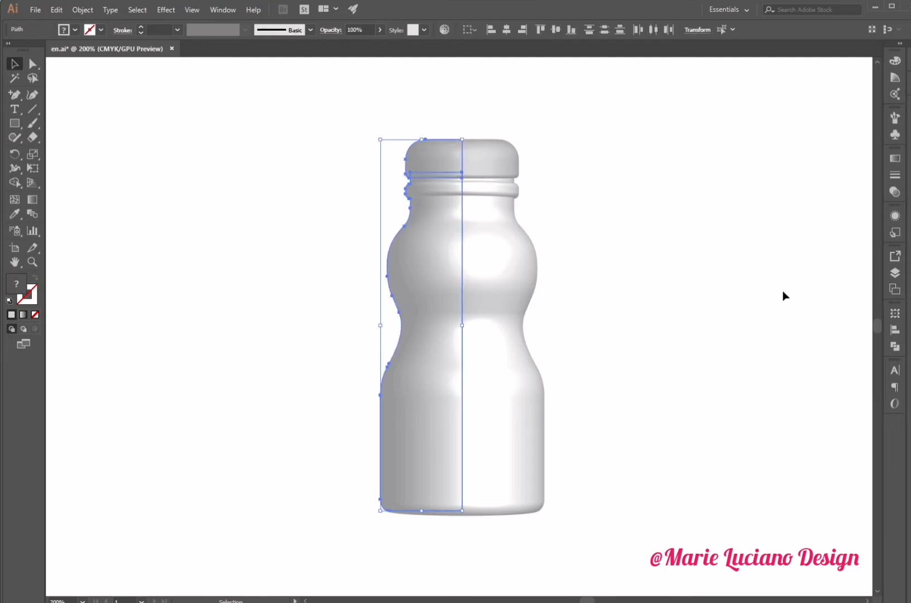
pyautogui.click(895, 216)
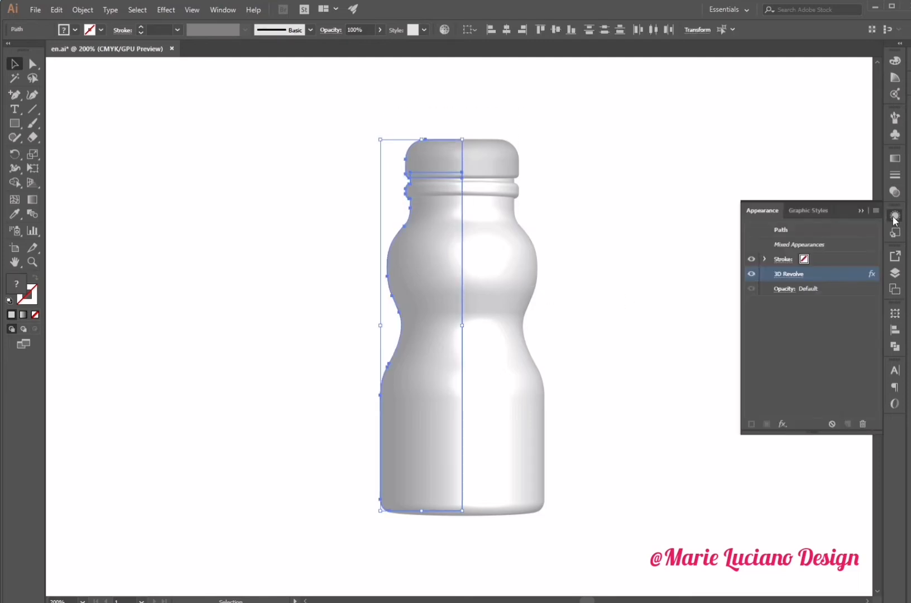
pyautogui.click(789, 275)
pyautogui.click(599, 322)
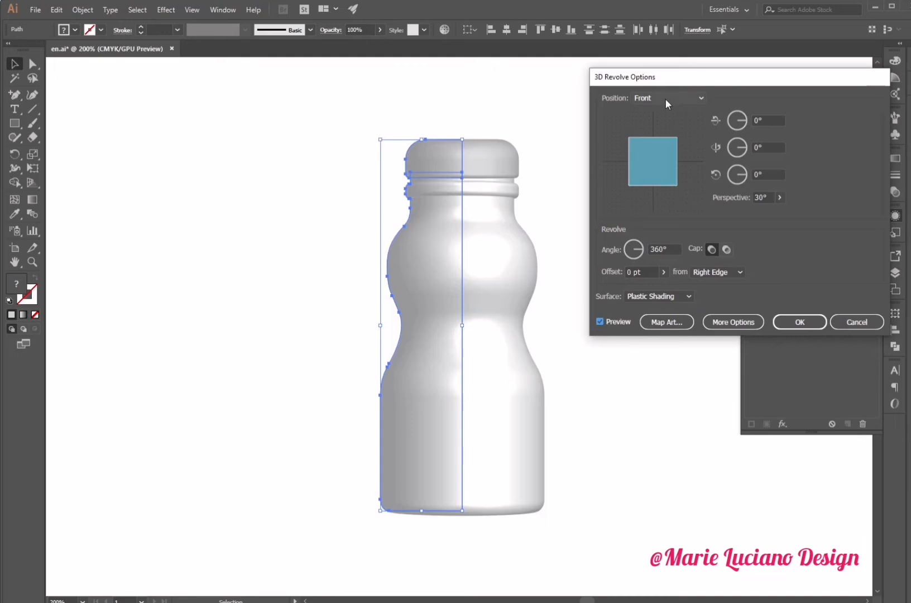
pyautogui.moveTo(661, 137); pyautogui.dragTo(663, 145)
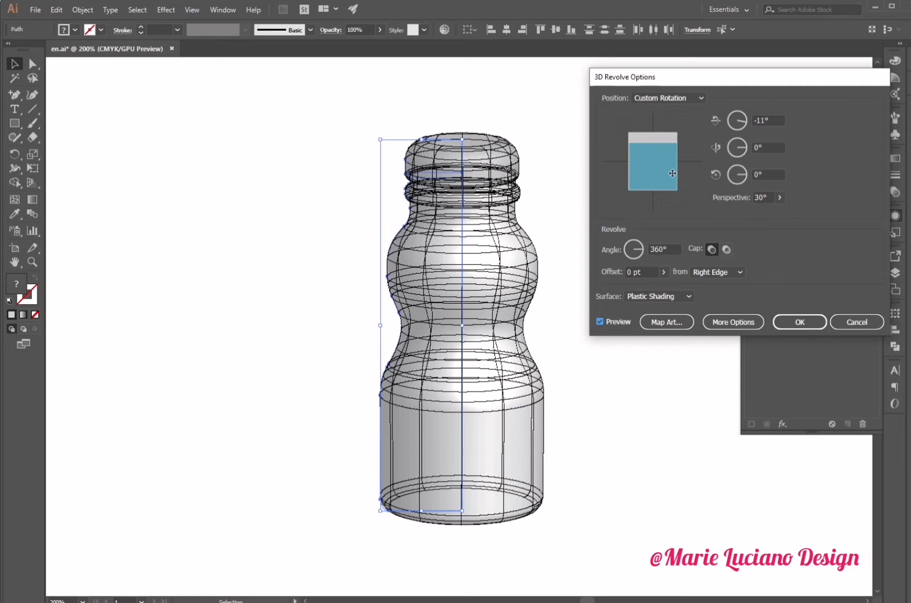
# - Expand the revolve lighting options, move the light and add a second light source
pyautogui.click(735, 321)
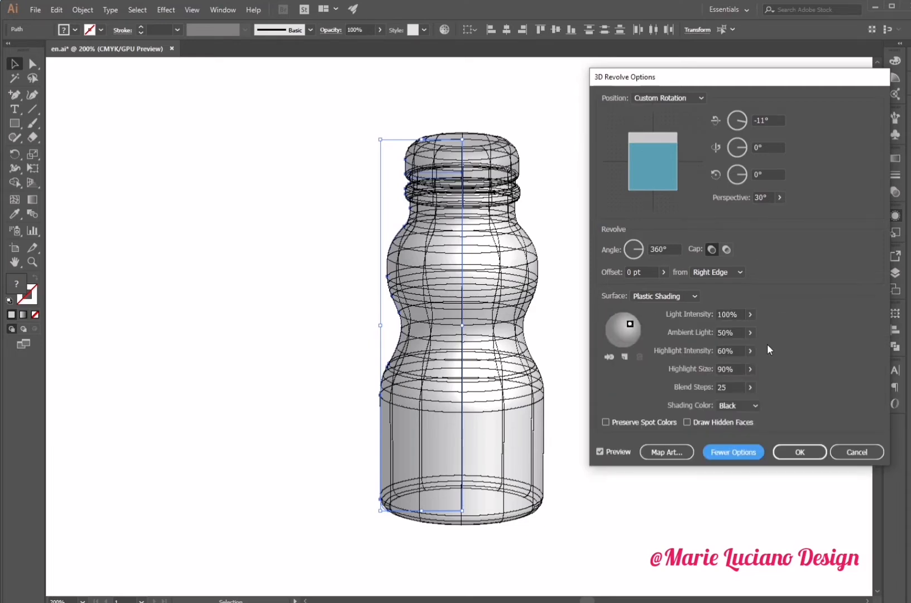
pyautogui.moveTo(634, 323); pyautogui.dragTo(629, 339)
pyautogui.click(625, 357)
pyautogui.click(750, 333)
pyautogui.click(731, 330)
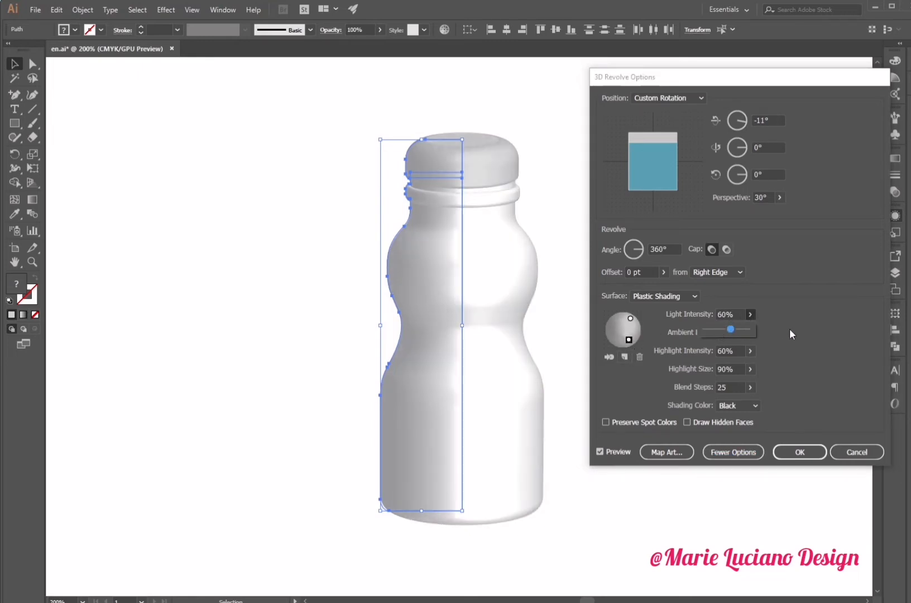
# - Set ambient light to 26% and highlight intensity to 29%, and reposition both light sources
pyautogui.click(751, 351)
pyautogui.click(719, 366)
pyautogui.click(750, 333)
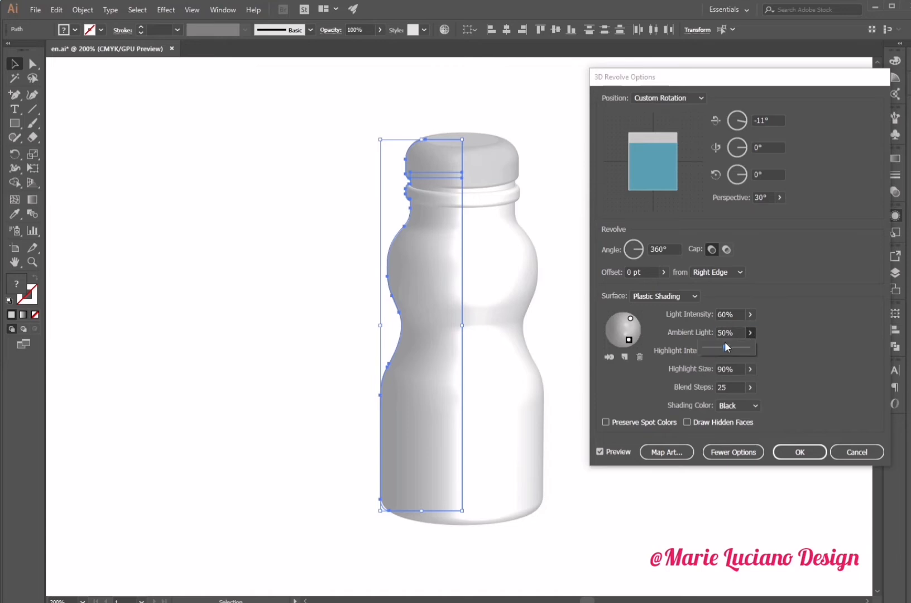
pyautogui.moveTo(726, 346); pyautogui.dragTo(717, 347)
pyautogui.moveTo(630, 339)
pyautogui.mouseDown()
pyautogui.moveTo(610, 338)
pyautogui.moveTo(588, 295)
pyautogui.mouseUp()
pyautogui.moveTo(628, 345); pyautogui.dragTo(638, 336)
pyautogui.click(671, 292)
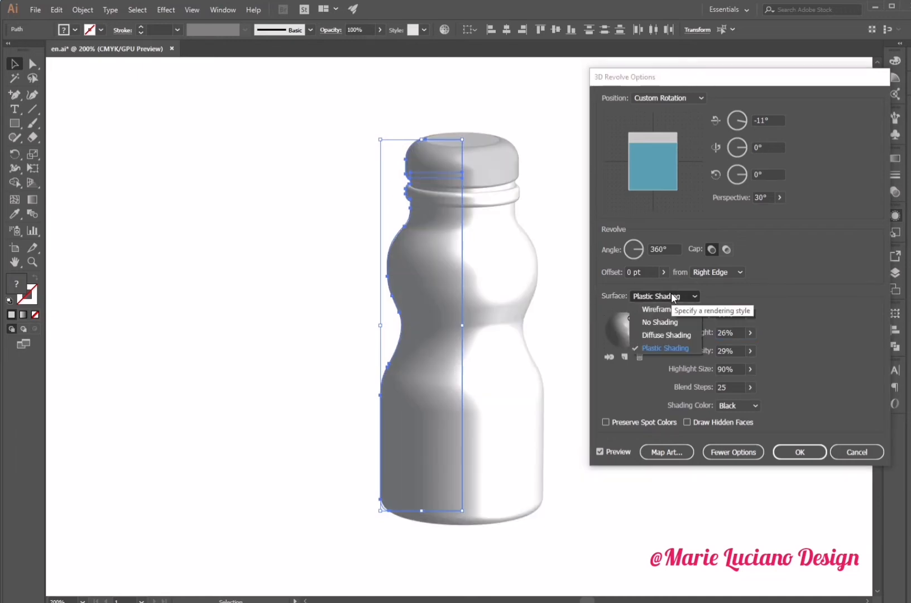
pyautogui.click(687, 330)
pyautogui.click(665, 296)
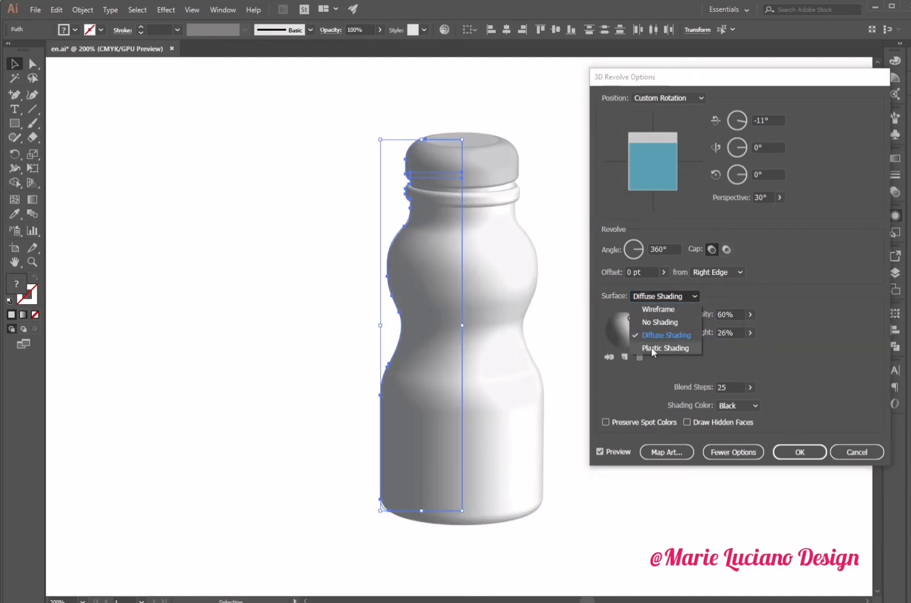
pyautogui.click(652, 348)
# - Move the light, set light intensity to 73%, ambient light to 40%, highlight intensity to 54% and blend steps to 50
pyautogui.moveTo(631, 319); pyautogui.dragTo(632, 325)
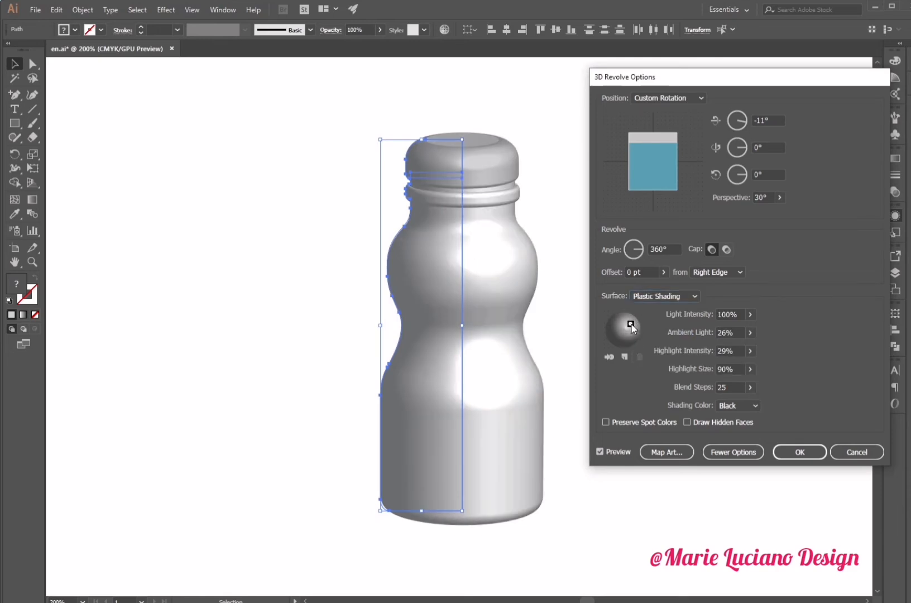
pyautogui.click(750, 351)
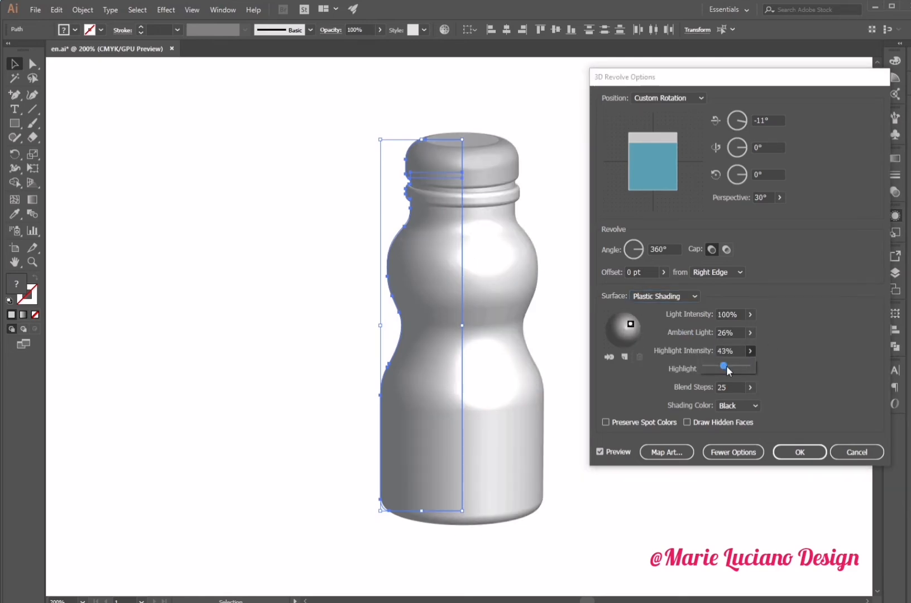
pyautogui.click(750, 333)
pyautogui.moveTo(716, 348); pyautogui.dragTo(732, 331)
pyautogui.click(750, 314)
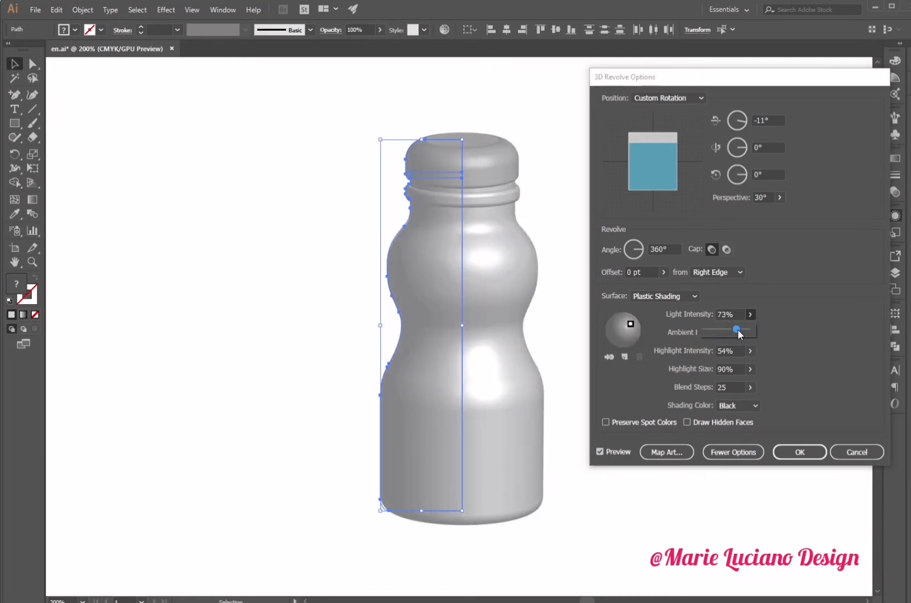
pyautogui.click(722, 387)
pyautogui.press('Tab')
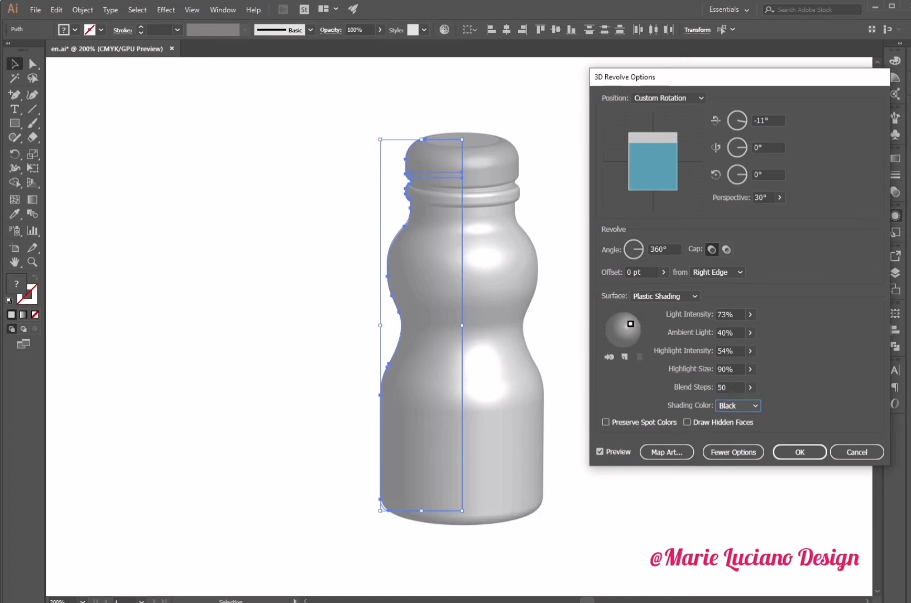
# - Nudge the light, set light intensity to 71% and highlight intensity to 63%, adjust ambient light, and confirm the revolve options
pyautogui.moveTo(631, 326); pyautogui.dragTo(630, 322)
pyautogui.moveTo(750, 332); pyautogui.dragTo(735, 332)
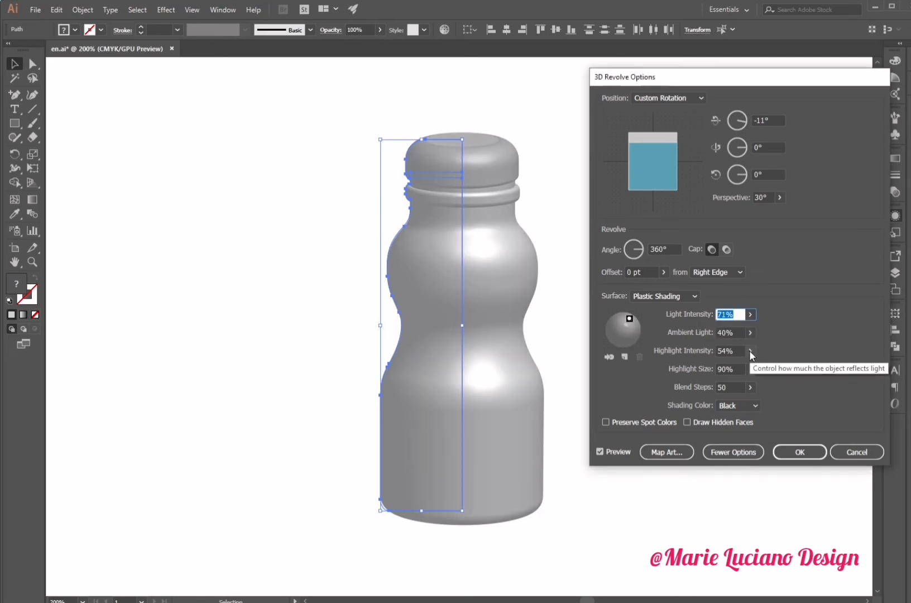
pyautogui.click(751, 350)
pyautogui.moveTo(729, 365); pyautogui.dragTo(718, 369)
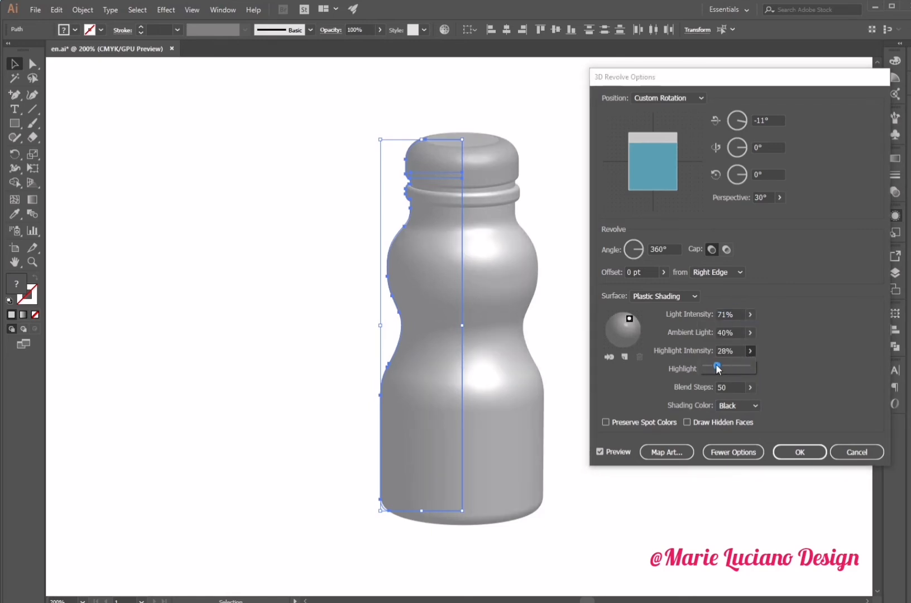
pyautogui.click(751, 333)
pyautogui.moveTo(734, 349); pyautogui.dragTo(724, 351)
pyautogui.click(810, 453)
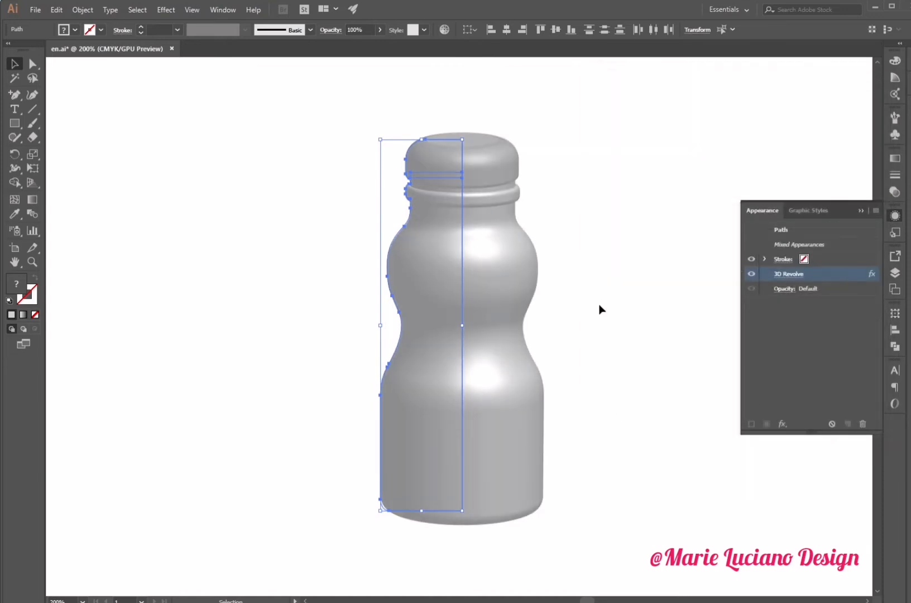
# - Round the corners of the cap's profile shape to about 0.28 cm
pyautogui.click(636, 289)
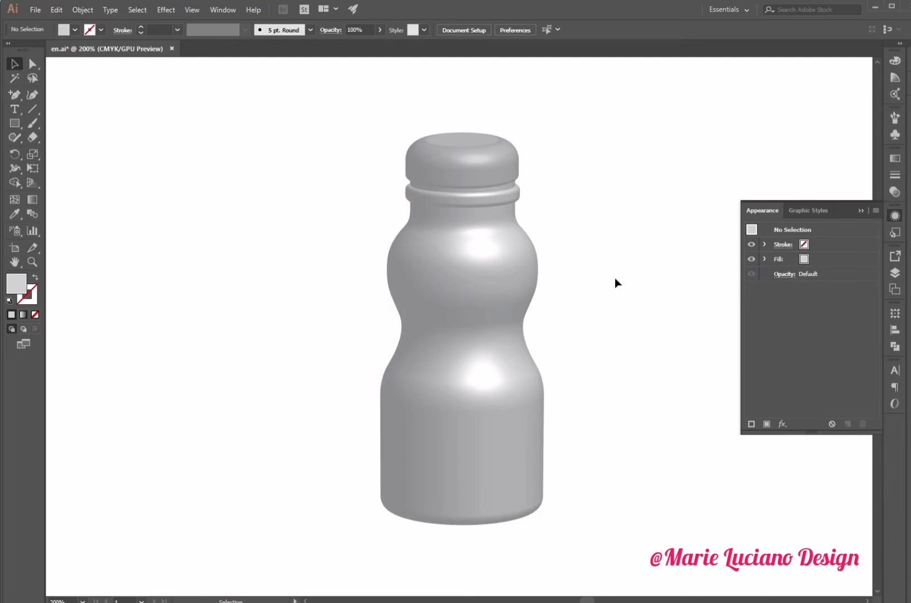
pyautogui.click(451, 177)
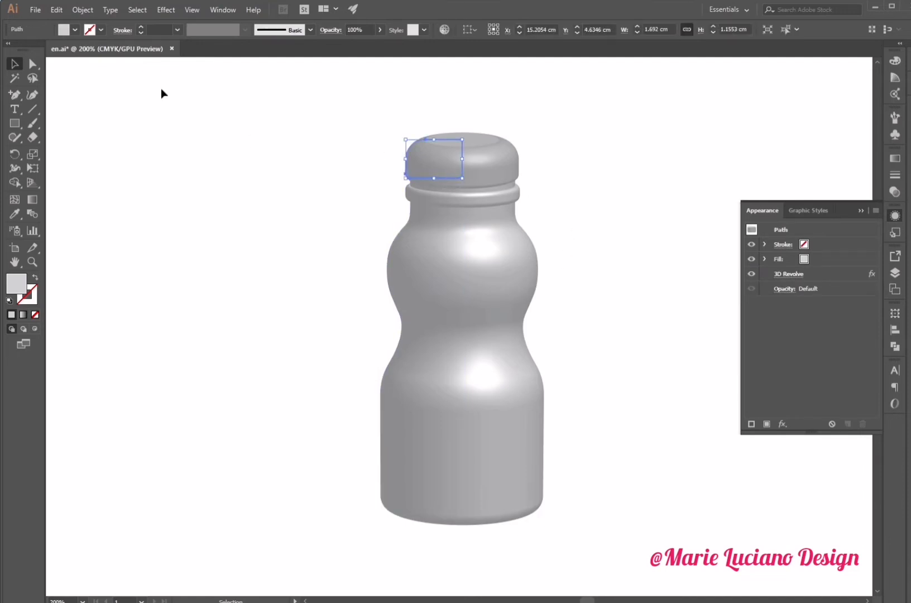
pyautogui.click(33, 64)
pyautogui.moveTo(397, 127); pyautogui.dragTo(415, 156)
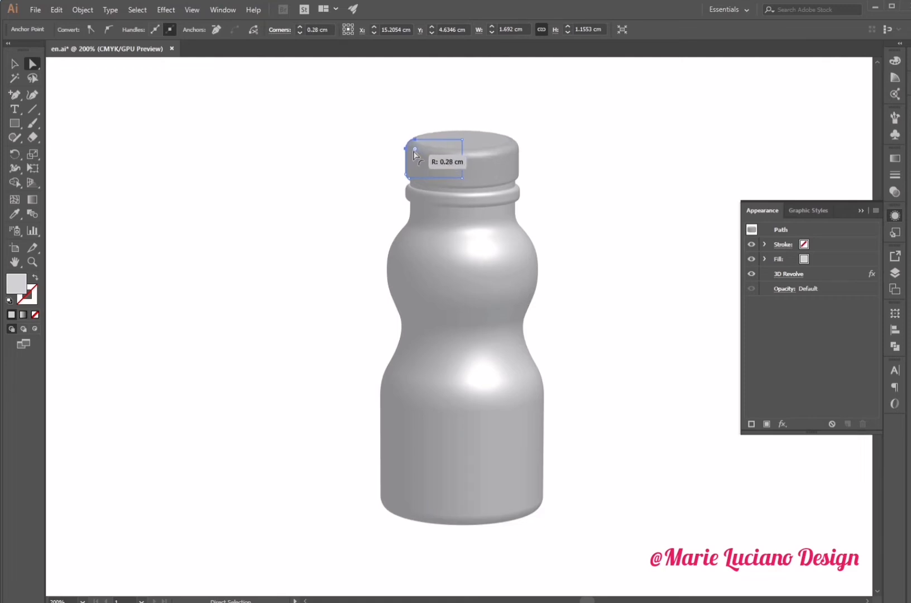
pyautogui.click(368, 197)
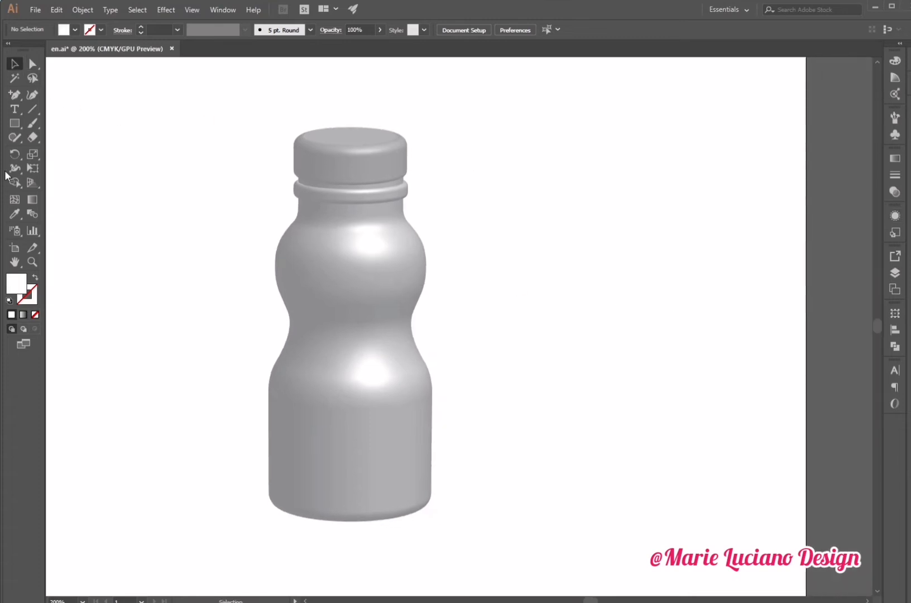
# - Draw a rectangle about 9.05 × 2.52 cm beside the bottle and fill it with blue
pyautogui.press('m')
pyautogui.moveTo(482, 213); pyautogui.dragTo(783, 297)
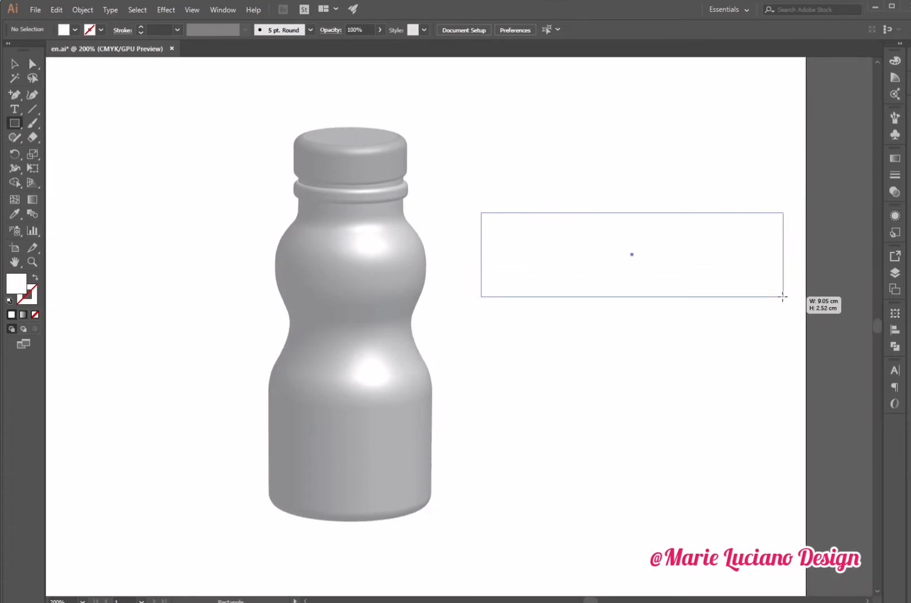
pyautogui.click(15, 63)
pyautogui.doubleClick(16, 283)
pyautogui.click(771, 300)
pyautogui.click(695, 252)
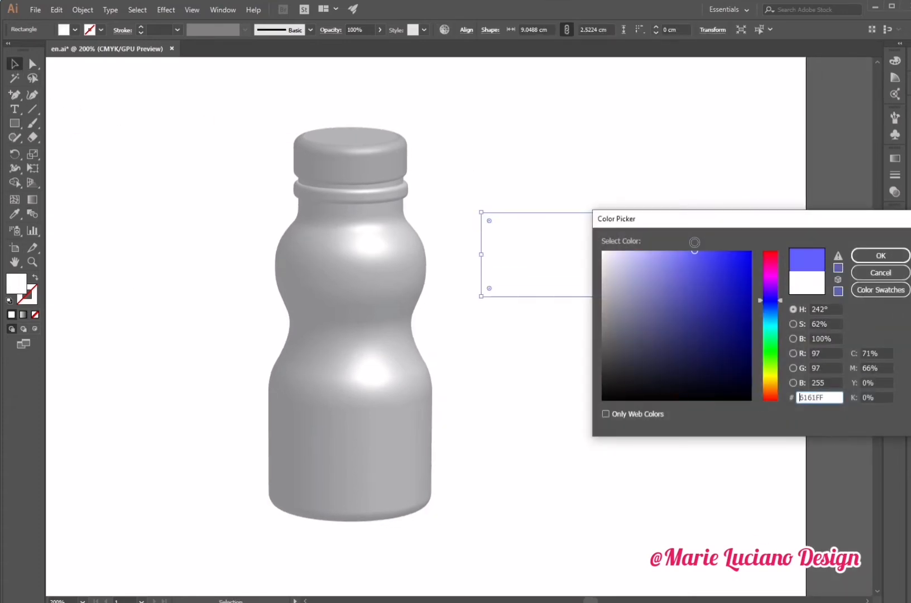
pyautogui.click(881, 256)
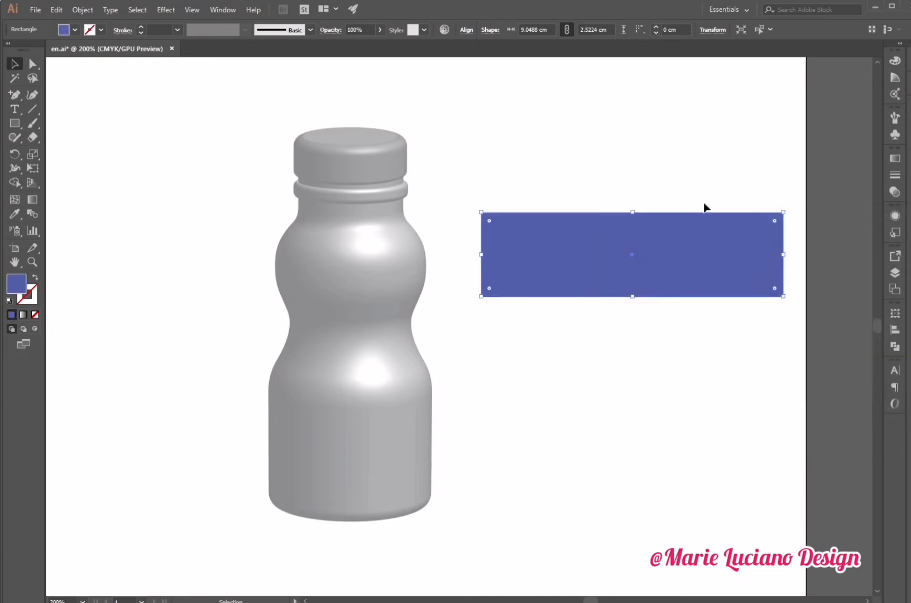
# - Draw a wavy curve with the Pen tool across the rectangle, from below its left end to above its right end
pyautogui.click(666, 167)
pyautogui.moveTo(15, 95); pyautogui.dragTo(56, 91)
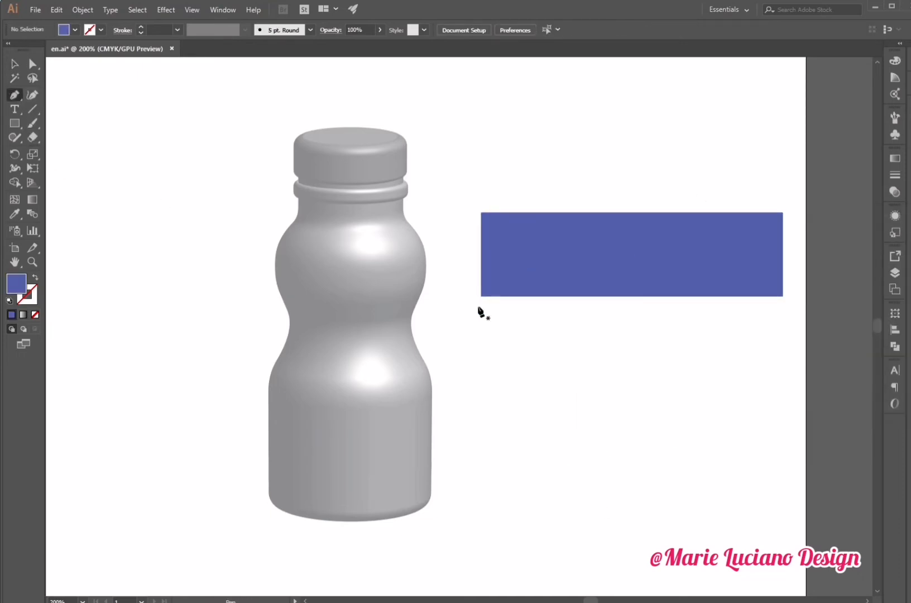
pyautogui.click(441, 318)
pyautogui.moveTo(607, 260); pyautogui.dragTo(734, 286)
pyautogui.moveTo(802, 207); pyautogui.dragTo(804, 186)
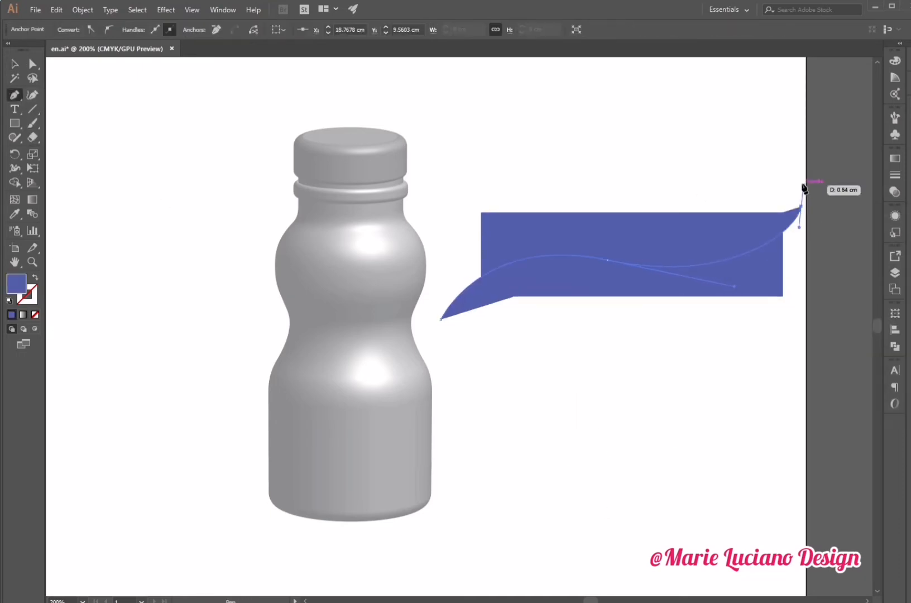
pyautogui.press('v')
# - Color the curve white and swap that color onto its stroke with no fill
pyautogui.doubleClick(14, 290)
pyautogui.moveTo(609, 257); pyautogui.dragTo(578, 232)
pyautogui.press('Return')
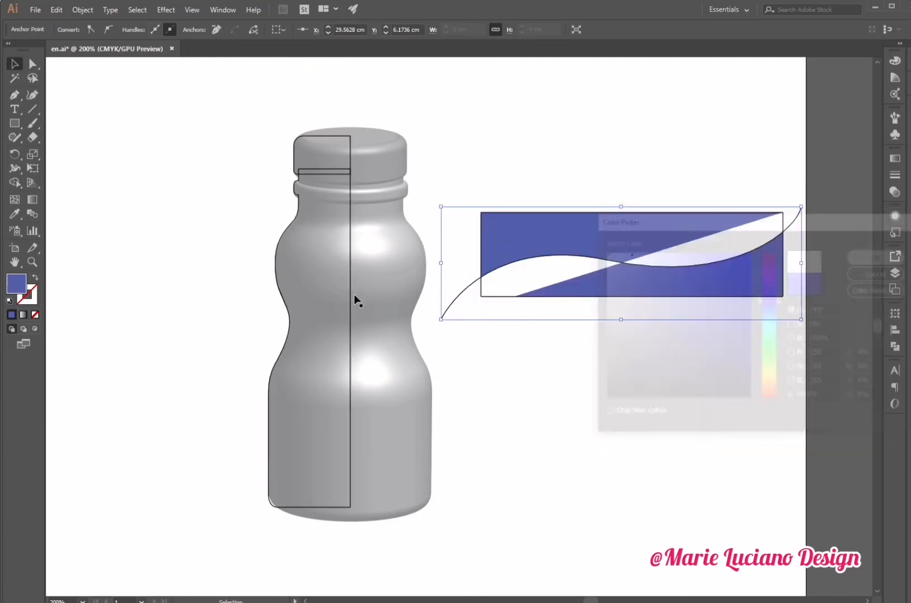
pyautogui.click(37, 278)
pyautogui.click(609, 185)
pyautogui.click(616, 260)
# - Set the curve's stroke weight to 4 pt and apply a tapered width profile
pyautogui.click(177, 30)
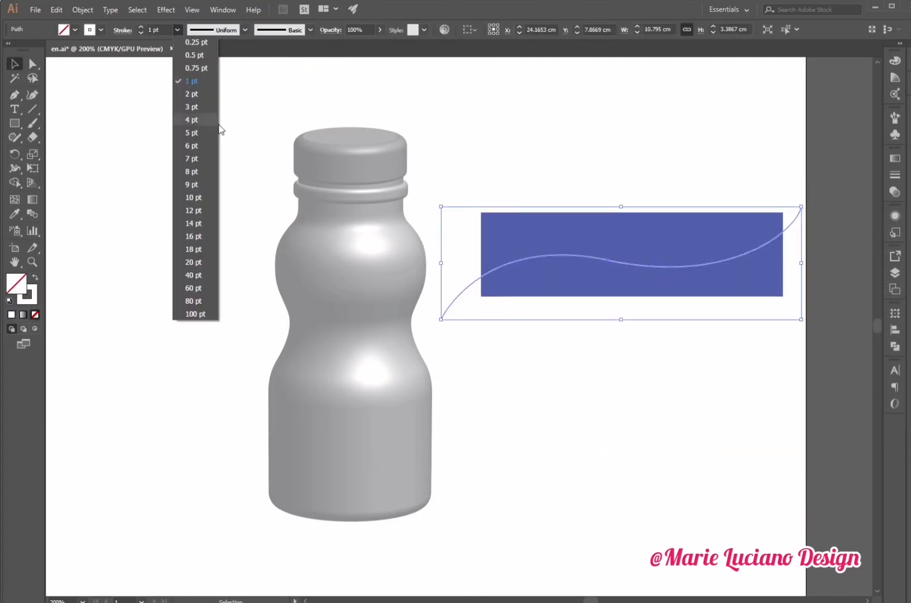
pyautogui.click(198, 124)
pyautogui.click(216, 68)
# - Duplicate the curve slightly above and color the copy's stroke yellow (#FFBC00)
pyautogui.click(603, 167)
pyautogui.moveTo(691, 267); pyautogui.dragTo(690, 258)
pyautogui.doubleClick(34, 300)
pyautogui.moveTo(771, 342); pyautogui.dragTo(772, 383)
pyautogui.click(748, 254)
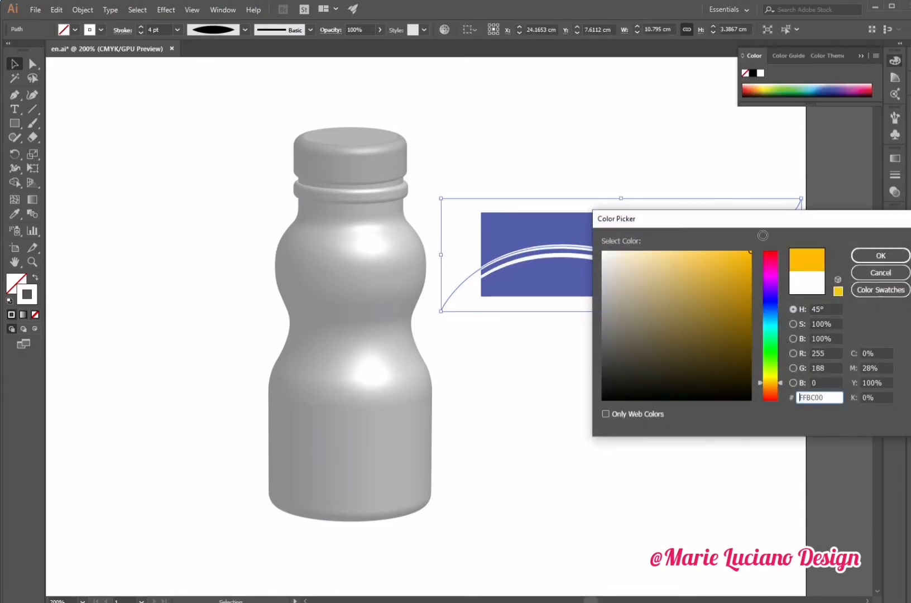
pyautogui.click(880, 255)
# - Set the yellow curve's stroke weight to 9 pt and place white curves above and below it
pyautogui.click(562, 112)
pyautogui.click(643, 255)
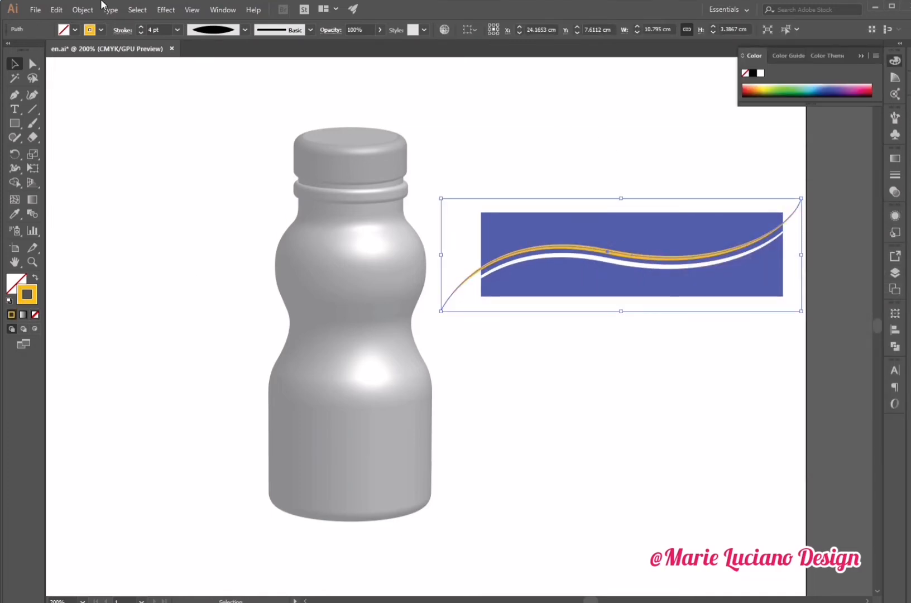
pyautogui.click(177, 30)
pyautogui.click(195, 172)
pyautogui.click(528, 146)
pyautogui.moveTo(660, 267); pyautogui.dragTo(657, 250)
pyautogui.click(628, 161)
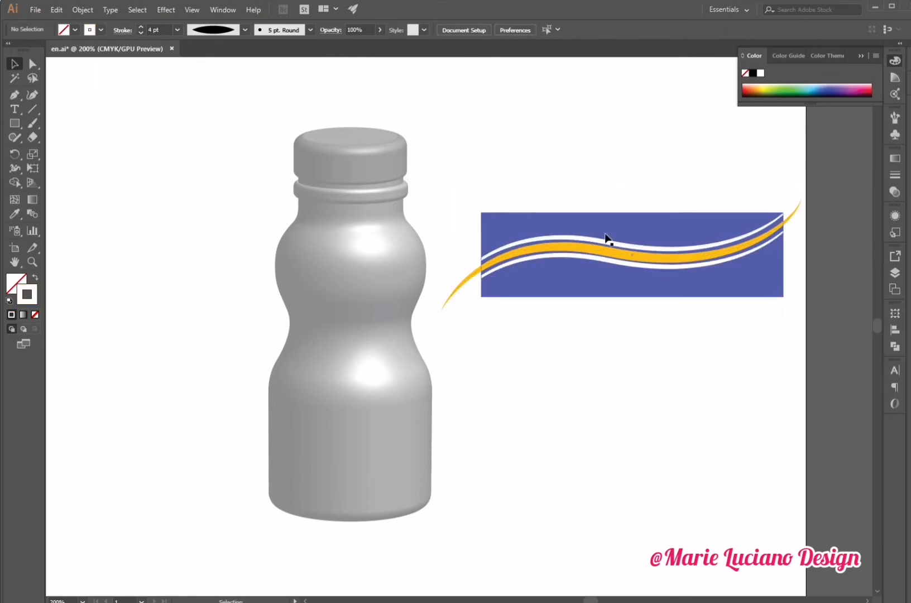
pyautogui.moveTo(607, 239); pyautogui.dragTo(602, 269)
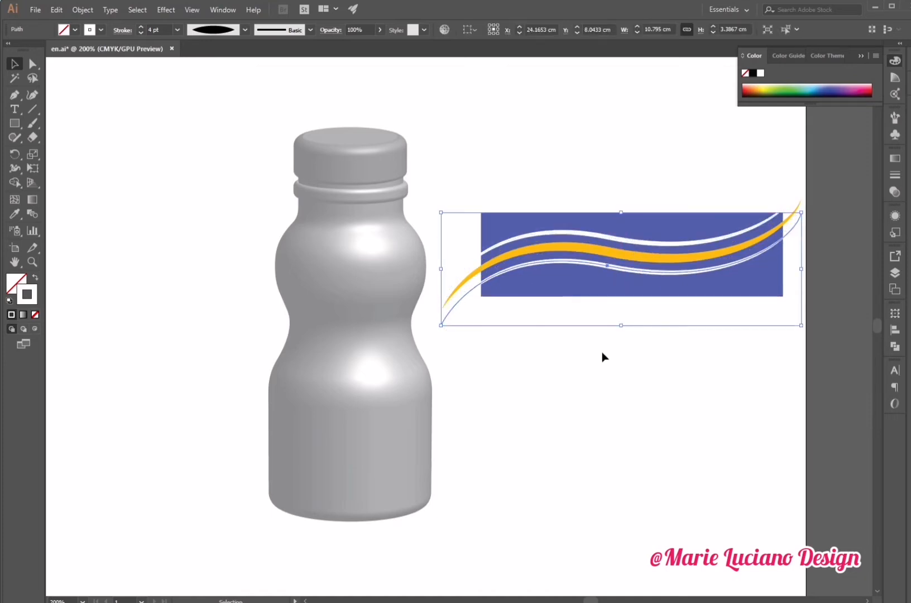
# - Select the three curves and rotate them slightly to follow the band
pyautogui.click(602, 353)
pyautogui.click(607, 266)
pyautogui.keyDown('shift'); pyautogui.click(609, 254); pyautogui.keyUp('shift')
pyautogui.keyDown('shift'); pyautogui.click(612, 238); pyautogui.keyUp('shift')
pyautogui.moveTo(808, 177)
pyautogui.mouseDown()
pyautogui.moveTo(795, 138)
pyautogui.moveTo(799, 166)
pyautogui.mouseUp()
pyautogui.moveTo(717, 246); pyautogui.dragTo(723, 245)
pyautogui.moveTo(809, 163); pyautogui.dragTo(811, 158)
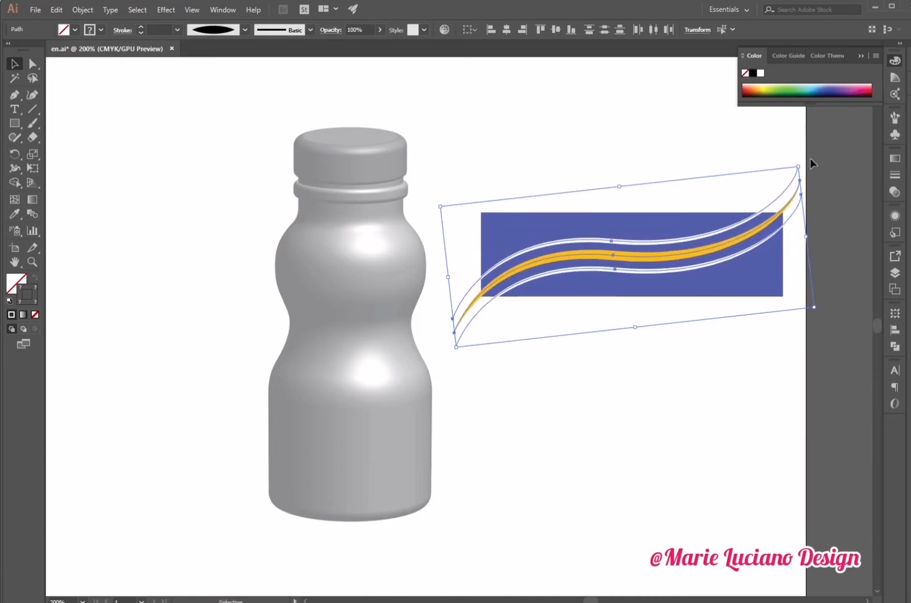
pyautogui.click(811, 159)
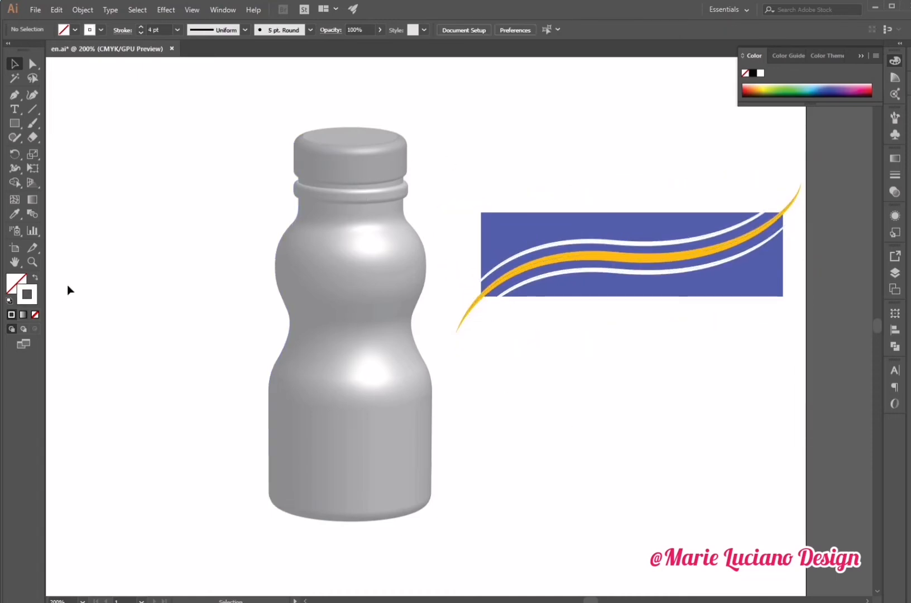
# - Select the band artwork and stretch it wider beyond the artboard edge
pyautogui.click(33, 263)
pyautogui.keyDown('alt'); pyautogui.click(737, 424); pyautogui.keyUp('alt')
pyautogui.press('space')
pyautogui.moveTo(549, 325); pyautogui.dragTo(680, 436)
pyautogui.press('v')
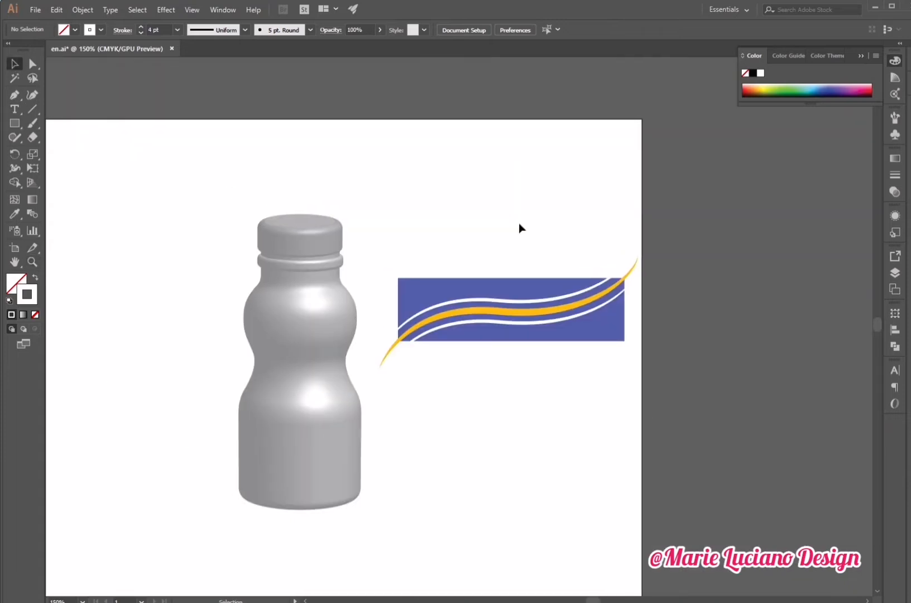
pyautogui.moveTo(519, 223); pyautogui.dragTo(603, 349)
pyautogui.moveTo(644, 313); pyautogui.dragTo(842, 314)
pyautogui.moveTo(810, 424); pyautogui.dragTo(771, 268)
# - Duplicate the band below the original and make the copy taller
pyautogui.moveTo(777, 340); pyautogui.dragTo(778, 477)
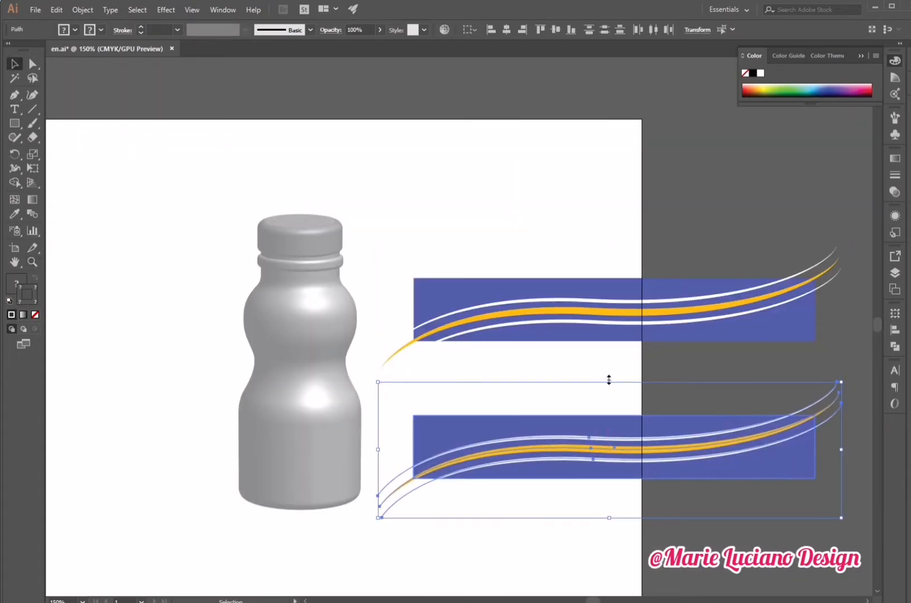
pyautogui.moveTo(611, 382); pyautogui.dragTo(611, 350)
pyautogui.click(482, 518)
# - Add the text "Plus" and enlarge it onto the lower band
pyautogui.press('t')
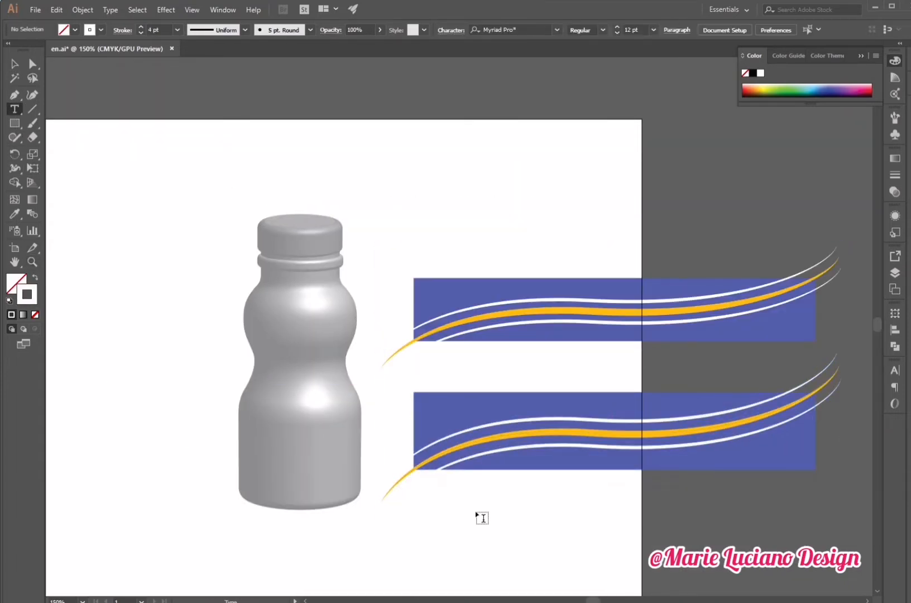
pyautogui.click(518, 503)
pyautogui.write('Plus')
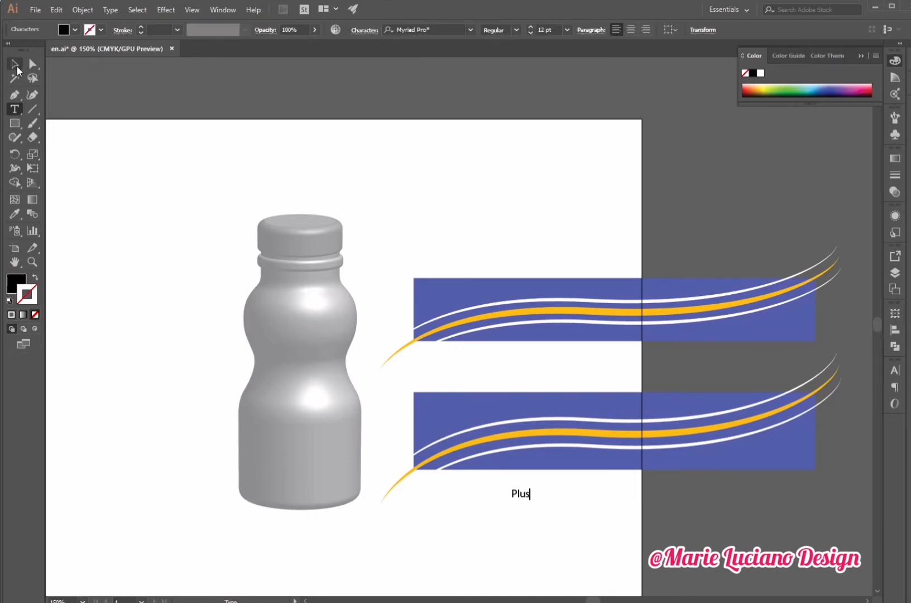
pyautogui.click(16, 65)
pyautogui.moveTo(530, 489); pyautogui.dragTo(520, 447)
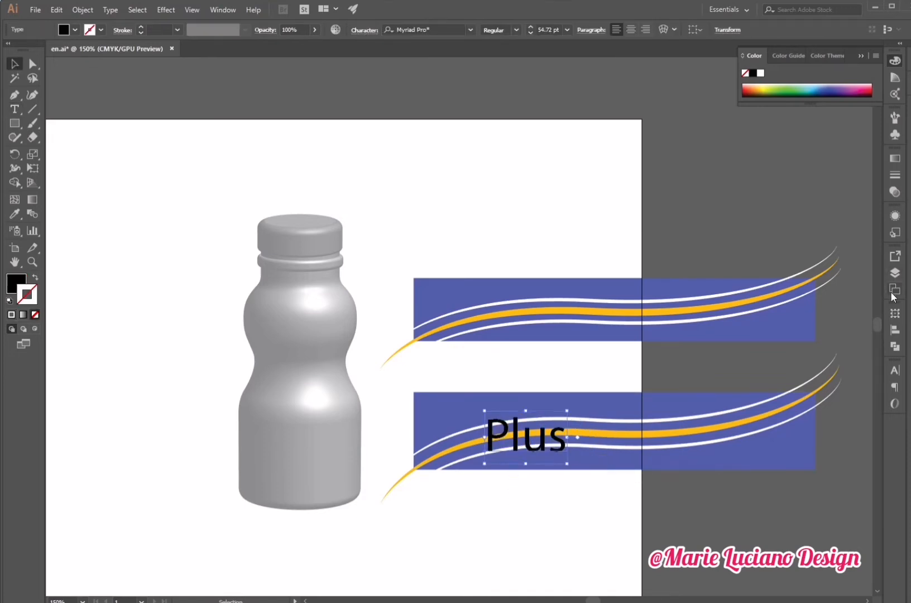
# - Set the text's font to Bethany Kibang
pyautogui.click(895, 370)
pyautogui.click(873, 398)
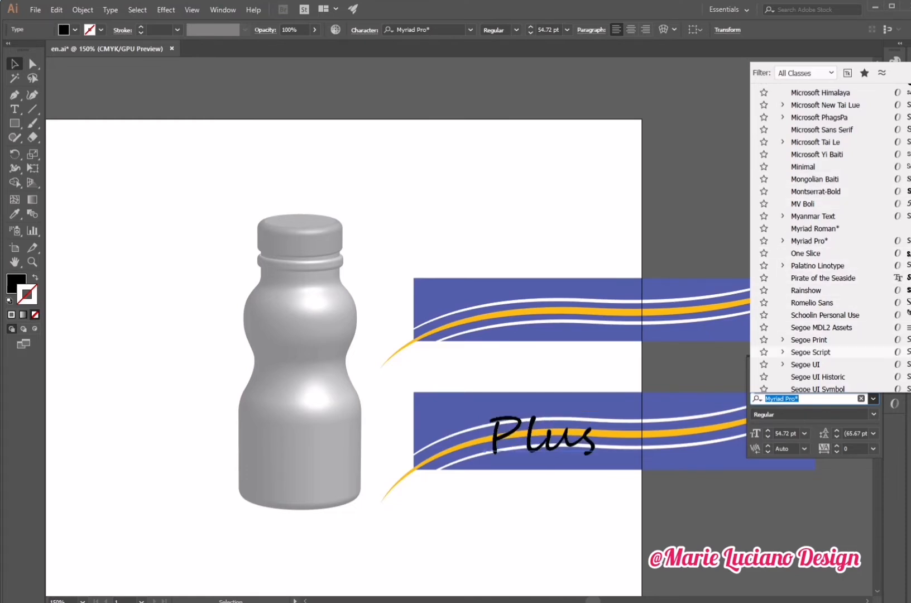
pyautogui.scroll(15, 816, 223)
pyautogui.click(814, 262)
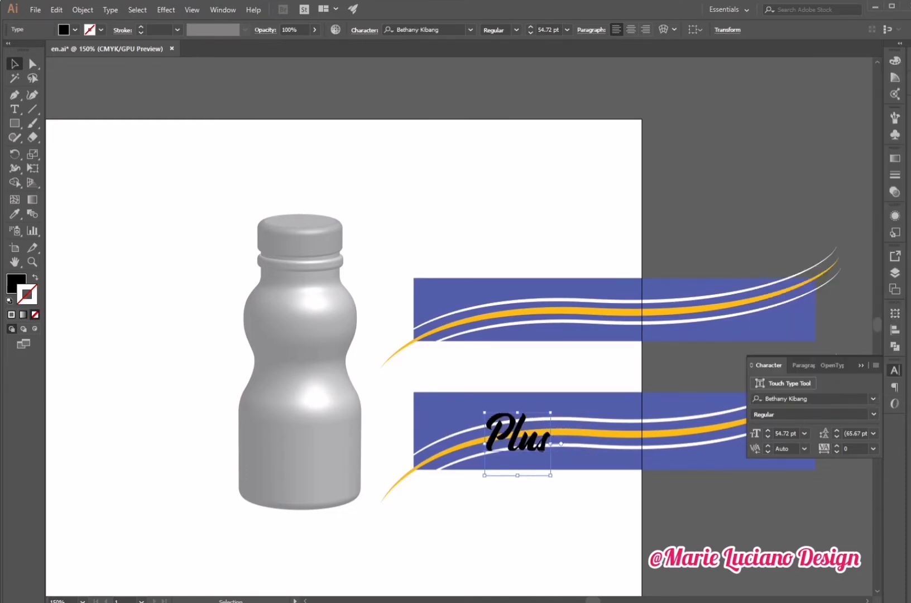
# - Fill the text with a light gray color
pyautogui.doubleClick(18, 283)
pyautogui.click(603, 265)
pyautogui.click(887, 261)
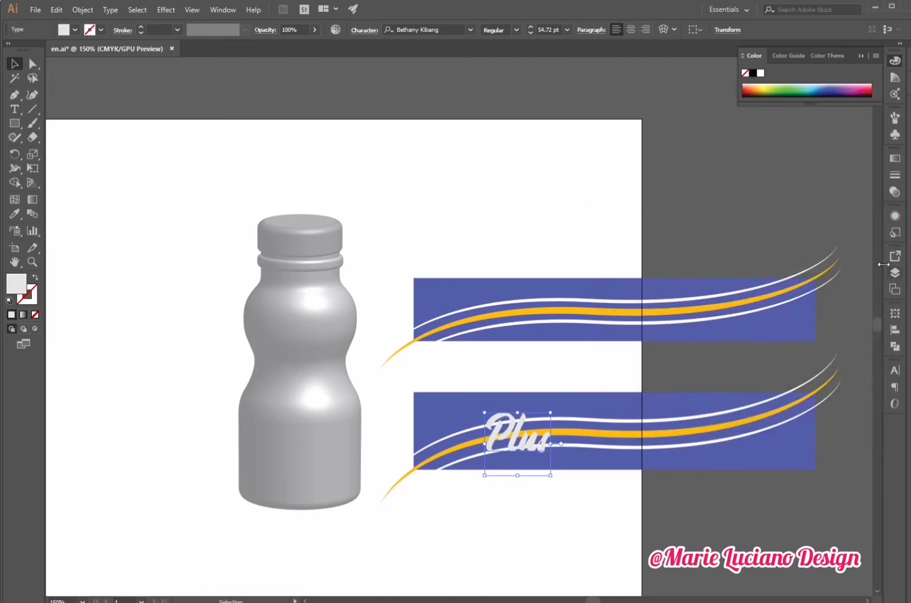
# - Apply a white-to-black linear gradient to the text fill
pyautogui.click(895, 158)
pyautogui.click(777, 237)
pyautogui.click(111, 10)
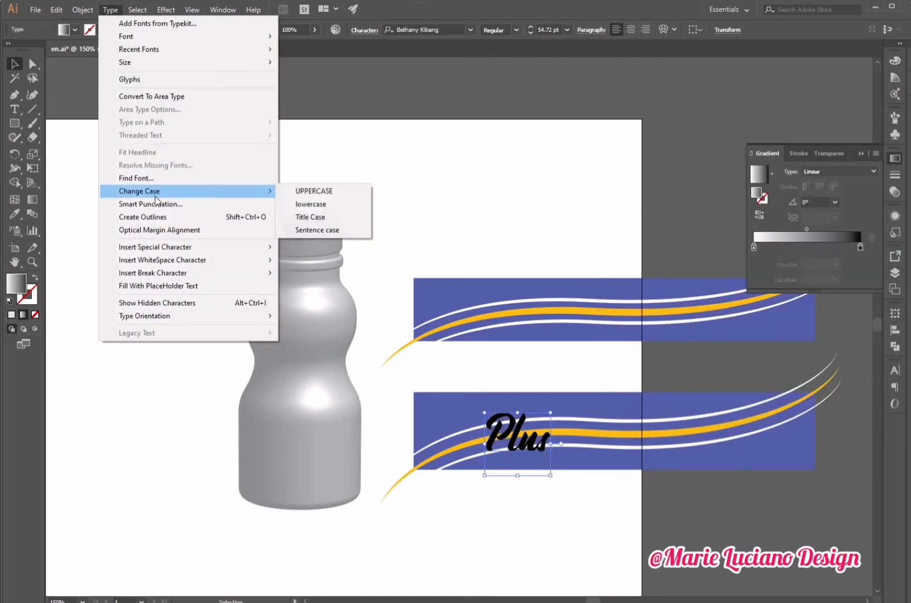
# - Convert the "Plus" text to outlines and apply a radial gradient across it with the Gradient tool
pyautogui.click(140, 218)
pyautogui.click(781, 229)
pyautogui.press('g')
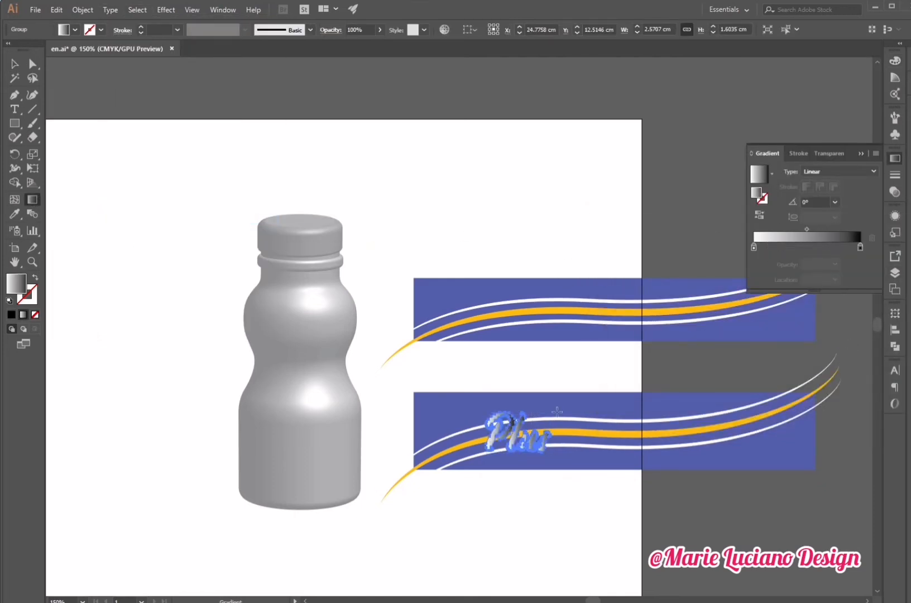
pyautogui.moveTo(555, 413); pyautogui.dragTo(483, 469)
pyautogui.click(840, 172)
pyautogui.click(836, 195)
pyautogui.moveTo(525, 440); pyautogui.dragTo(483, 383)
# - Give the outlined "Plus" text a black stroke
pyautogui.click(14, 64)
pyautogui.click(140, 212)
pyautogui.click(520, 439)
pyautogui.click(32, 298)
pyautogui.click(12, 315)
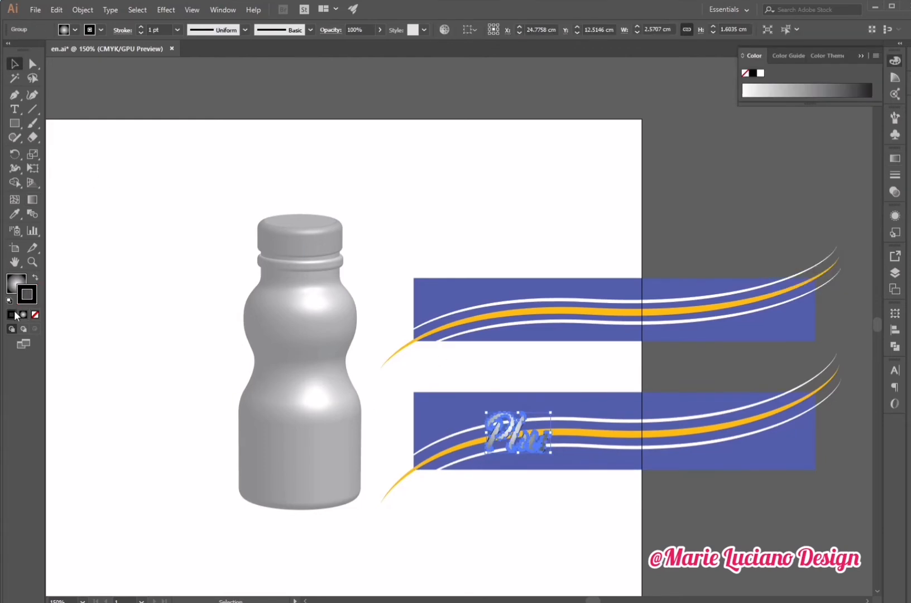
pyautogui.click(119, 387)
pyautogui.click(517, 444)
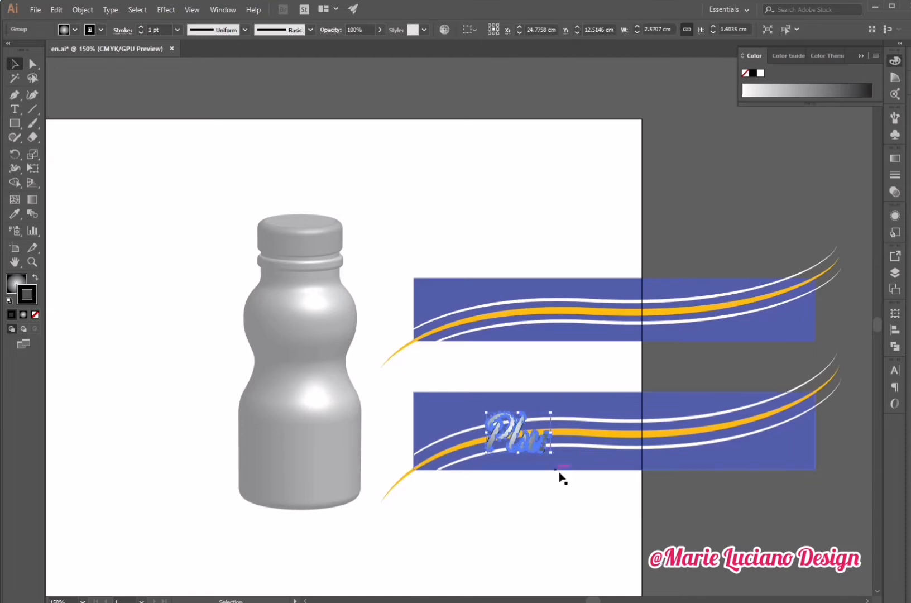
pyautogui.click(237, 493)
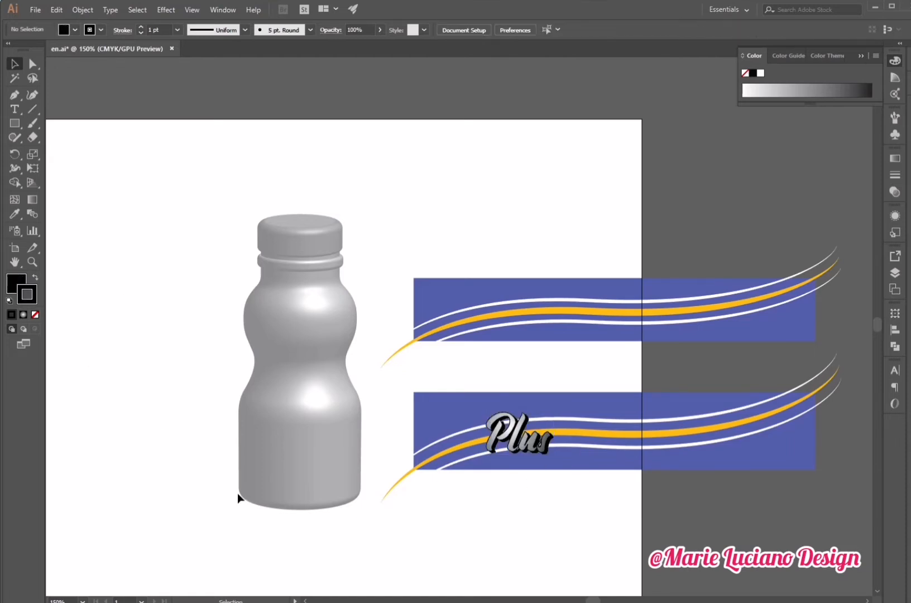
# - Recolor the text's radial gradient so it runs from white to orange
pyautogui.click(516, 441)
pyautogui.click(895, 158)
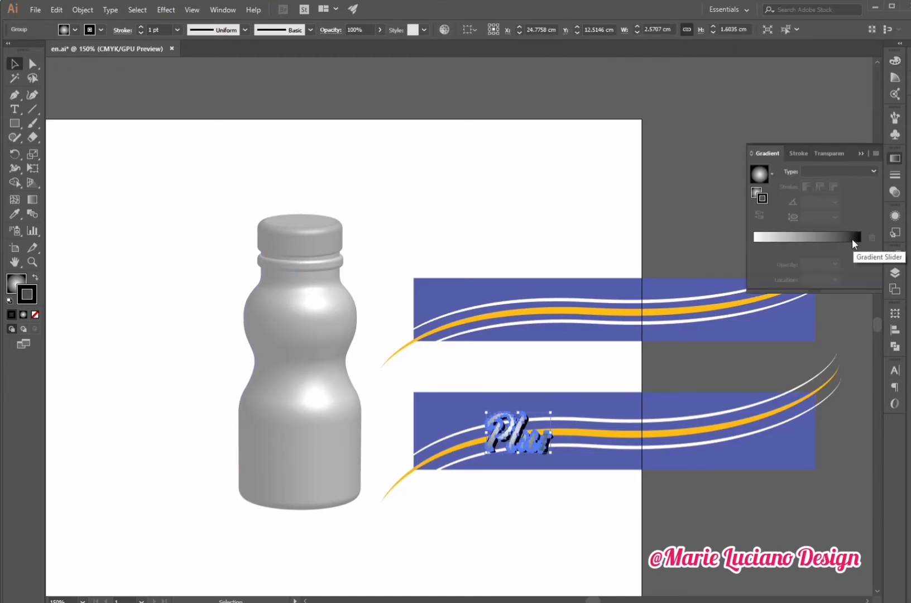
pyautogui.doubleClick(754, 247)
pyautogui.click(709, 309)
pyautogui.click(831, 285)
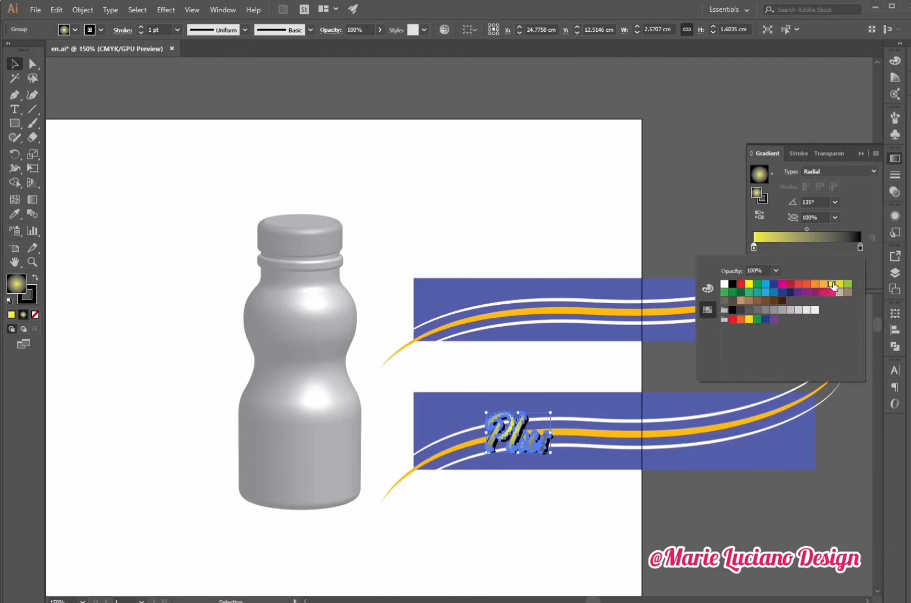
pyautogui.click(836, 523)
pyautogui.click(527, 447)
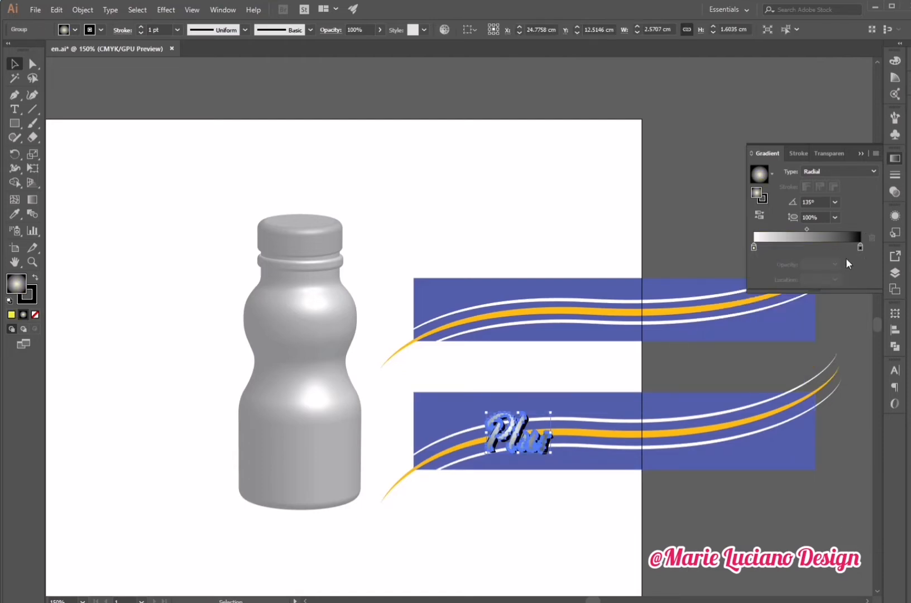
pyautogui.doubleClick(860, 247)
pyautogui.click(804, 284)
pyautogui.click(683, 250)
pyautogui.click(693, 238)
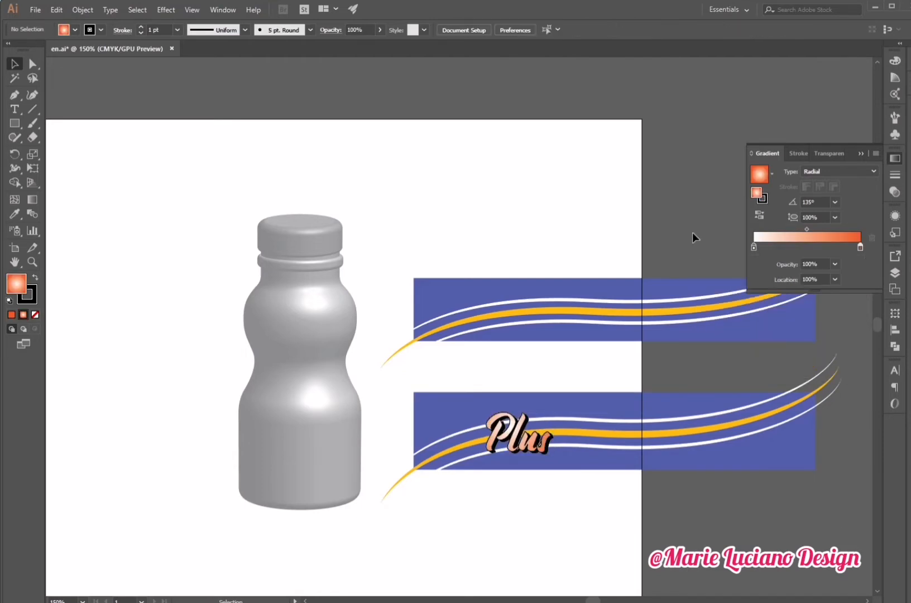
# - Duplicate the "Plus" text onto the right half of the lower band
pyautogui.click(860, 154)
pyautogui.moveTo(513, 441); pyautogui.dragTo(720, 442)
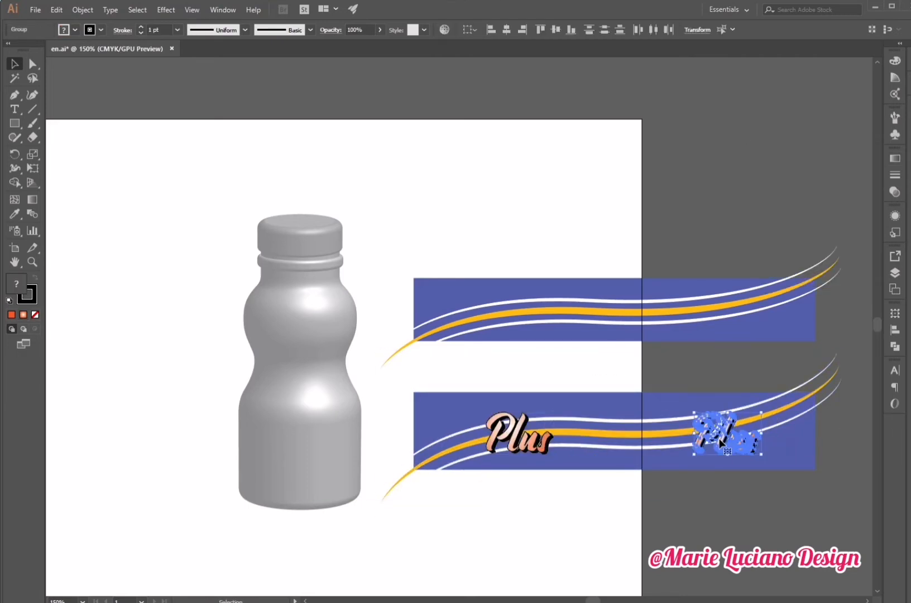
pyautogui.moveTo(477, 383); pyautogui.dragTo(555, 463)
pyautogui.moveTo(605, 372); pyautogui.dragTo(637, 464)
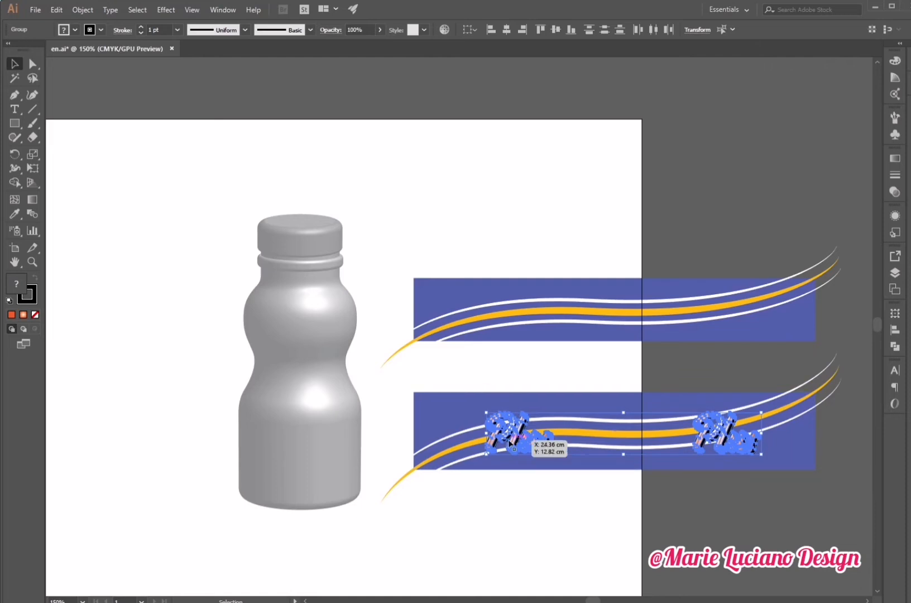
pyautogui.moveTo(509, 442); pyautogui.dragTo(510, 441)
pyautogui.click(631, 351)
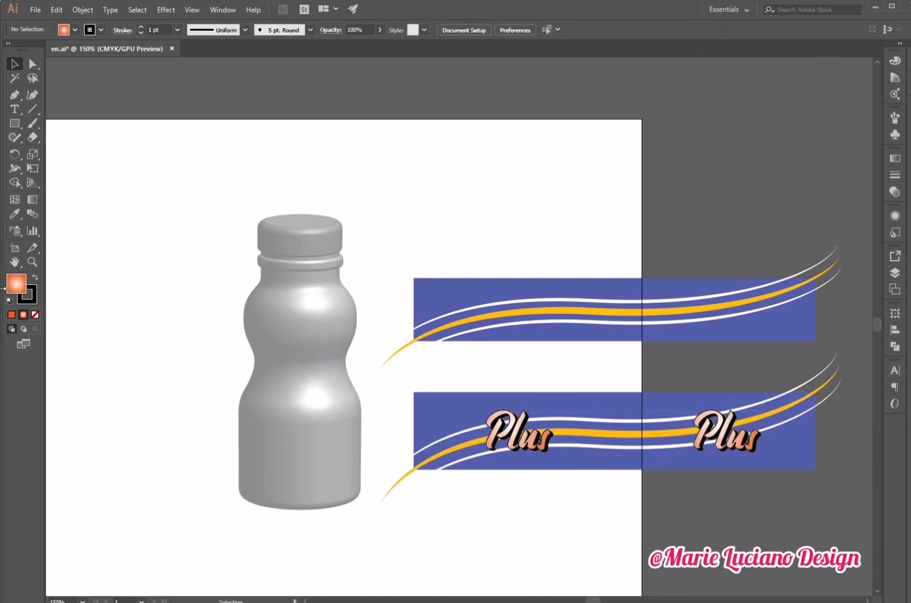
# - Copy the blue band rectangle and place the copy above the middle band
pyautogui.moveTo(407, 245); pyautogui.dragTo(815, 343)
pyautogui.moveTo(691, 288); pyautogui.dragTo(690, 194)
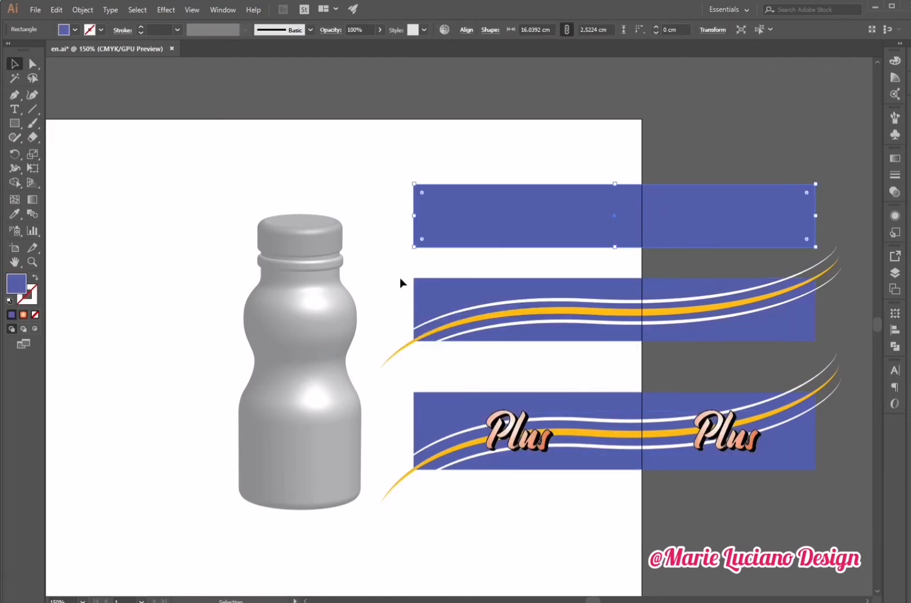
# - Clip the middle band's wavy lines to its blue rectangle with a clipping mask
pyautogui.moveTo(398, 273); pyautogui.dragTo(839, 343)
pyautogui.click(862, 319)
pyautogui.click(795, 331)
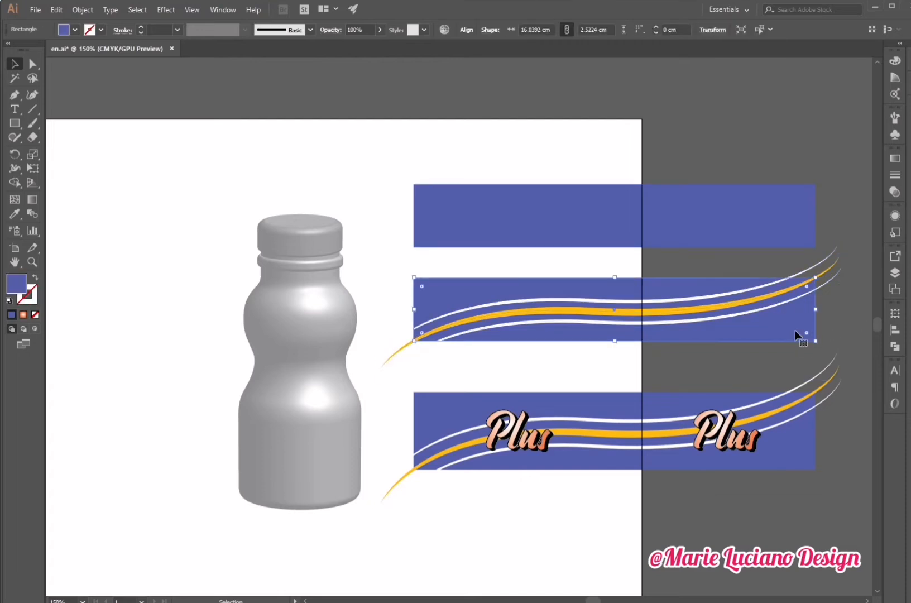
pyautogui.moveTo(393, 266); pyautogui.dragTo(813, 350)
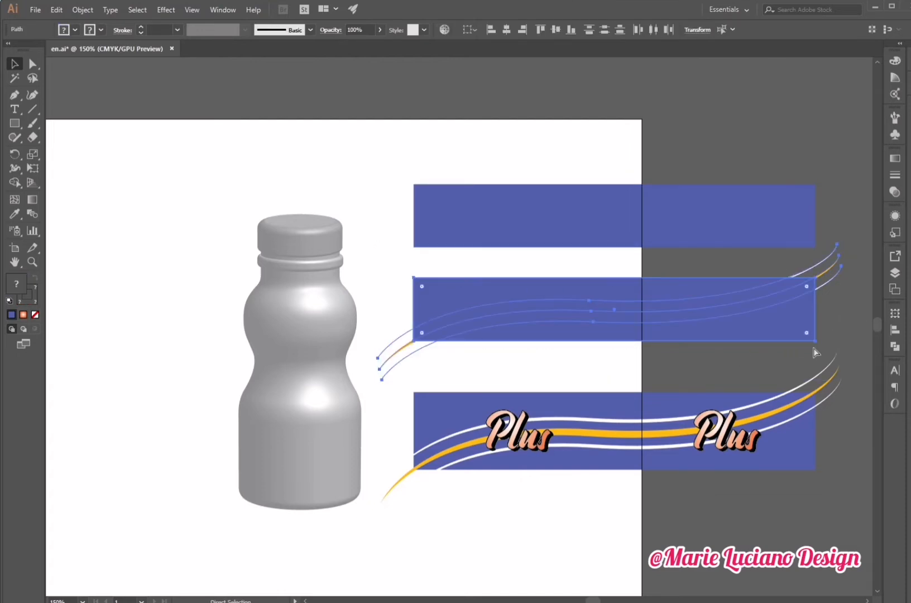
pyautogui.hotkey('ctrl', '7')
pyautogui.click(682, 411)
pyautogui.hotkey('ctrl', 'shift', 'a')
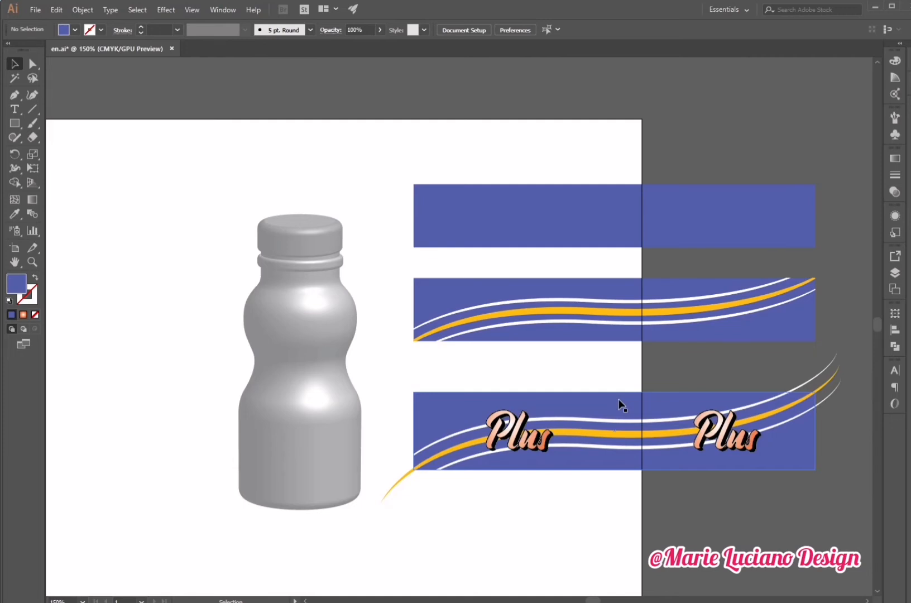
# - Bring the lower band's rectangle to front and clip the lines and text to it
pyautogui.click(618, 399)
pyautogui.hotkey('ctrl', 'shift', ']')
pyautogui.moveTo(414, 527); pyautogui.dragTo(765, 385)
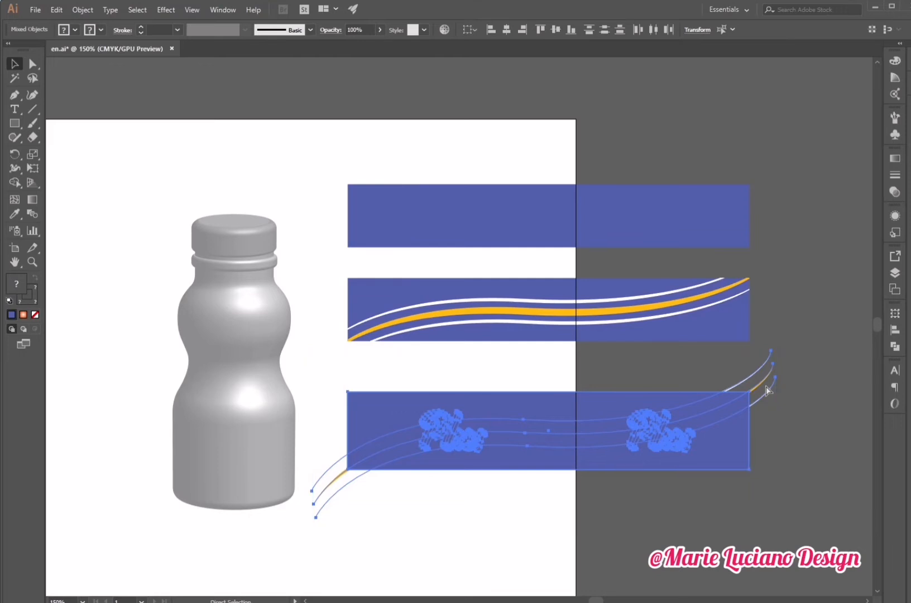
pyautogui.hotkey('ctrl', '7')
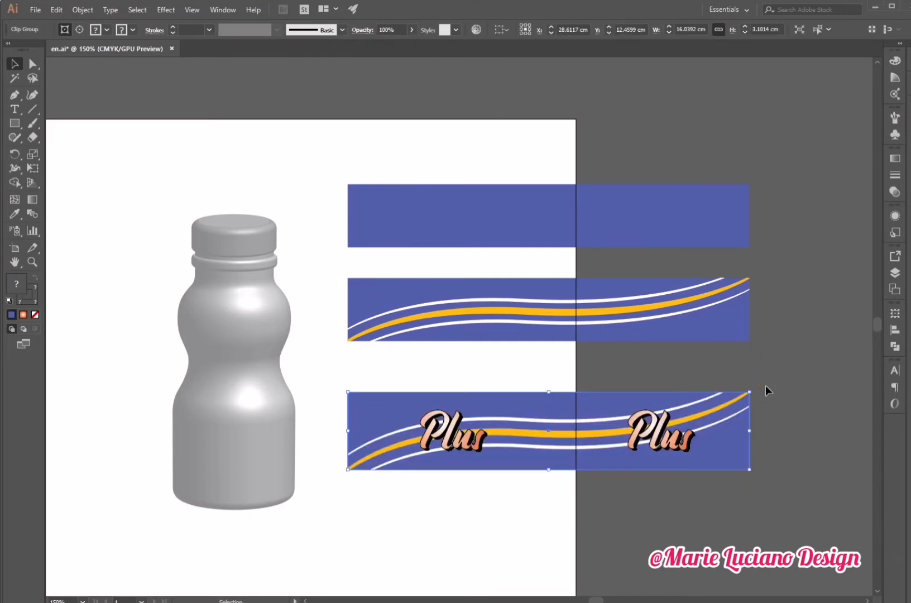
# - Save the clipped lower band with the text as a new symbol
pyautogui.click(889, 137)
pyautogui.click(845, 181)
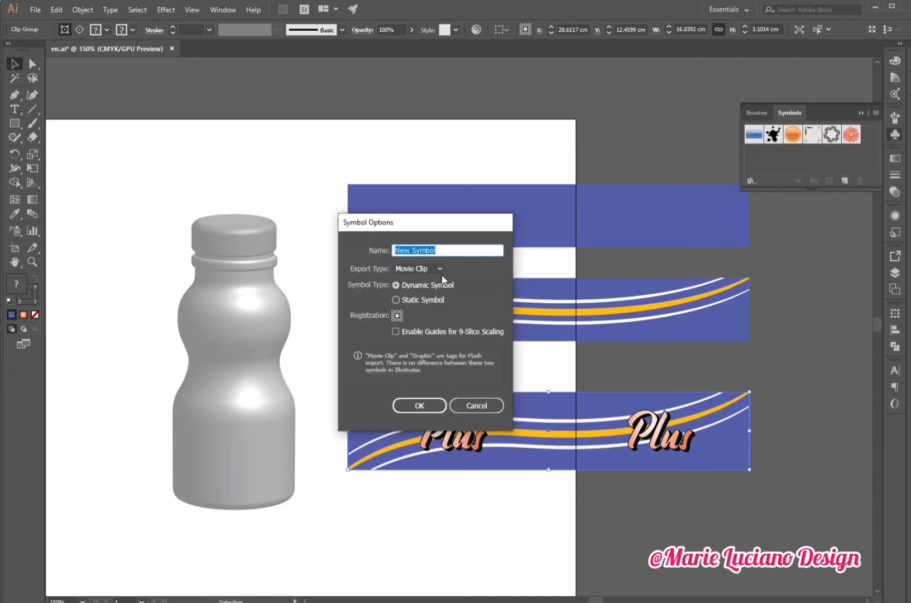
pyautogui.click(440, 269)
pyautogui.click(424, 287)
pyautogui.click(419, 406)
pyautogui.click(474, 478)
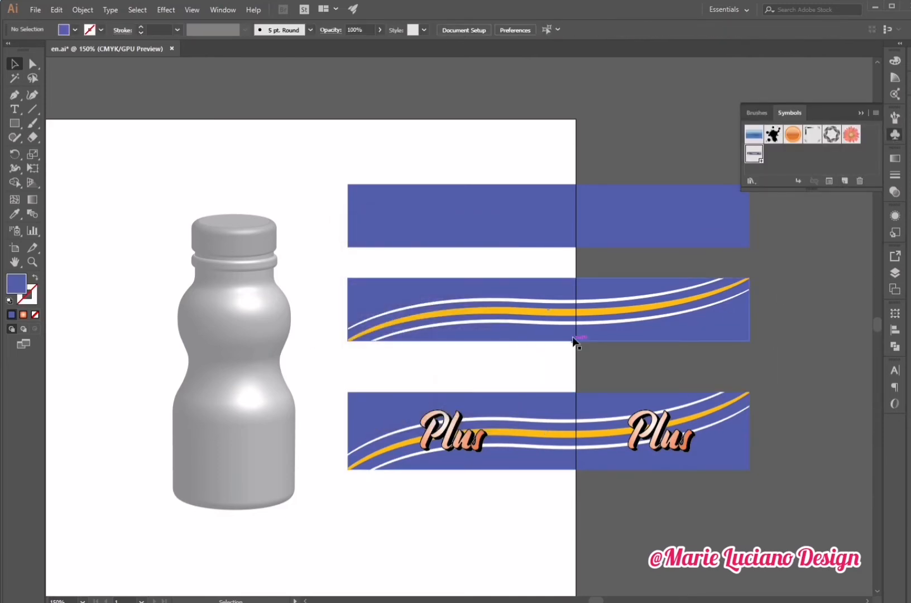
# - Save the clipped middle band as a new symbol named 2
pyautogui.click(575, 339)
pyautogui.click(845, 181)
pyautogui.write('2')
pyautogui.click(440, 269)
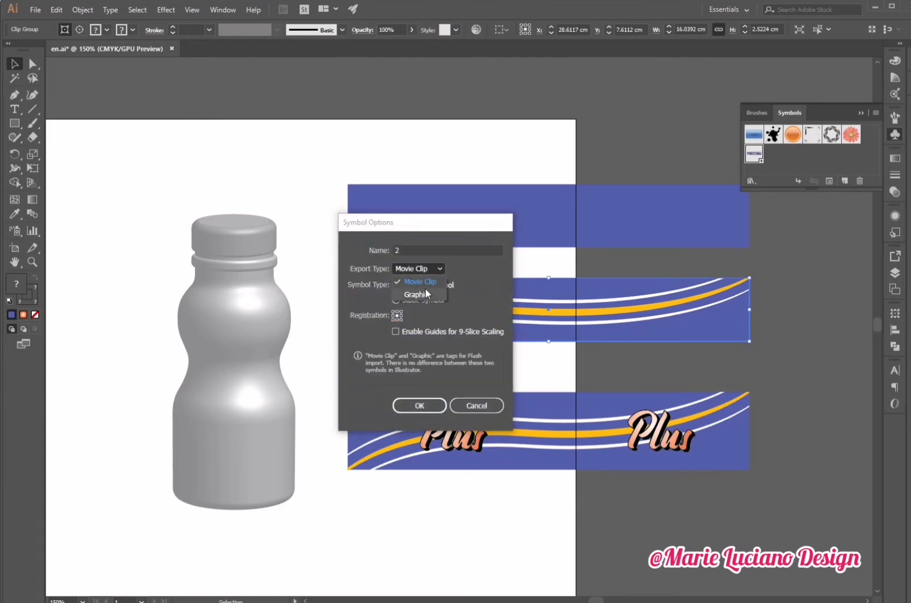
pyautogui.click(425, 287)
pyautogui.click(439, 411)
pyautogui.click(482, 527)
# - Select the bottle's profile path and open its 3D Revolve options with preview and Map Art
pyautogui.hscroll(-5, 554, 515)
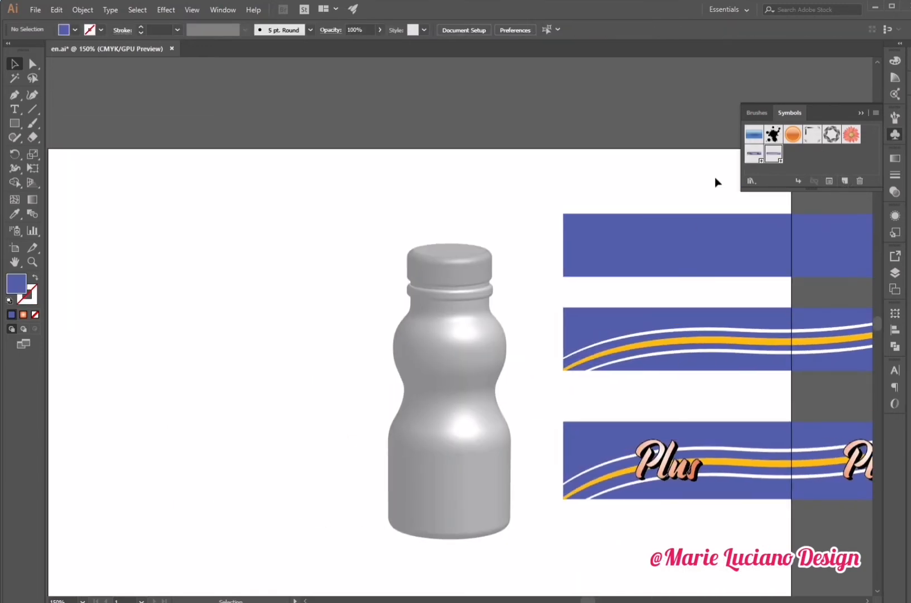
pyautogui.click(861, 114)
pyautogui.moveTo(598, 358); pyautogui.dragTo(628, 290)
pyautogui.click(32, 263)
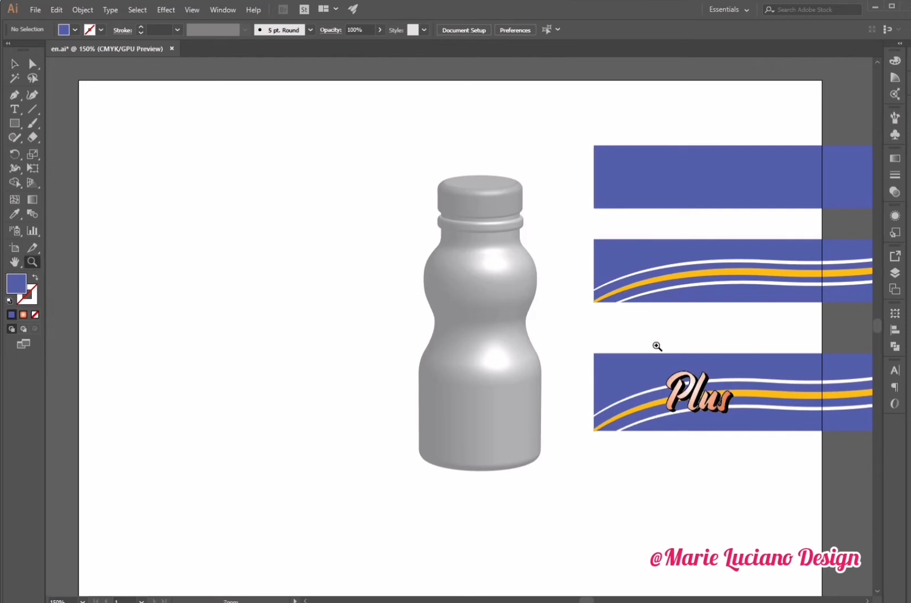
pyautogui.click(658, 346)
pyautogui.moveTo(458, 273); pyautogui.dragTo(690, 315)
pyautogui.press('v')
pyautogui.click(488, 316)
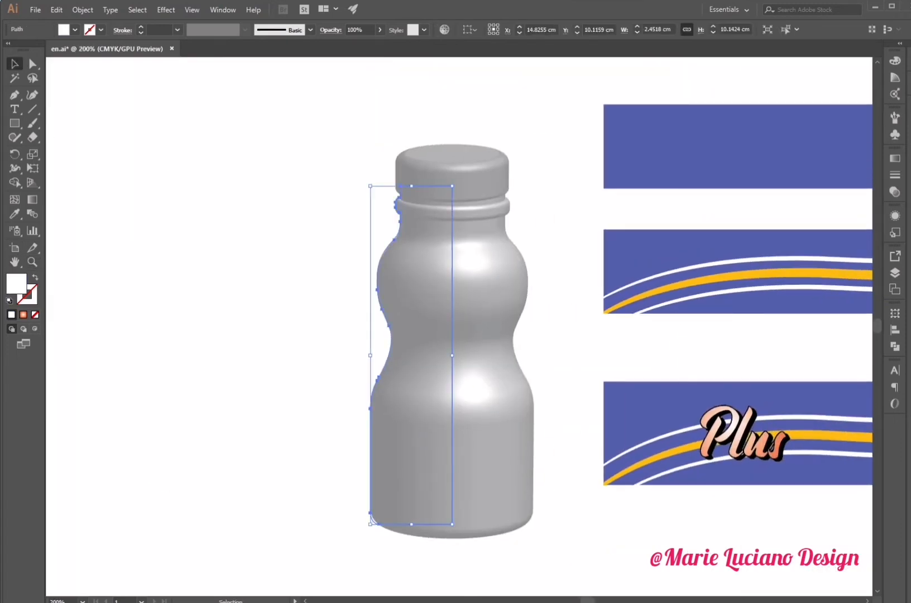
pyautogui.click(895, 216)
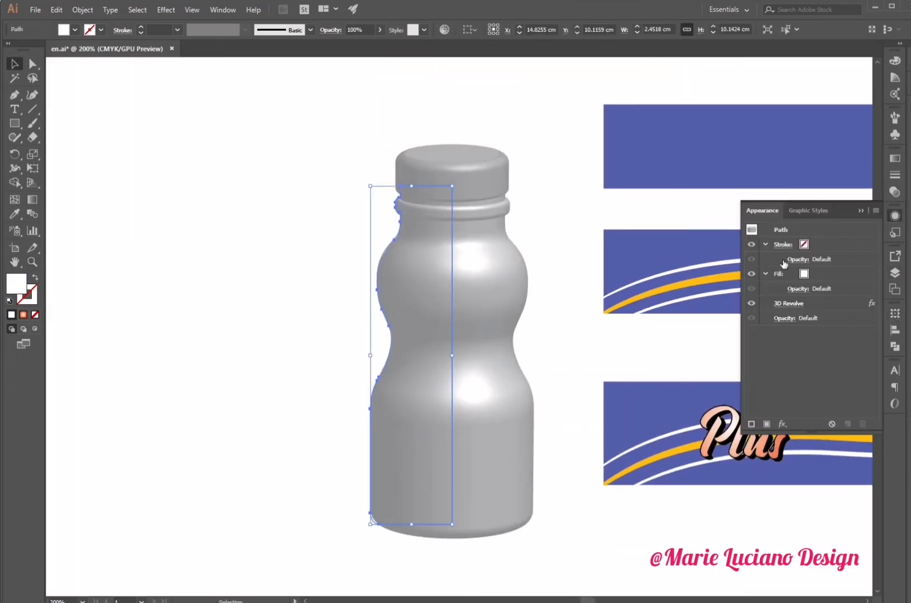
pyautogui.click(793, 302)
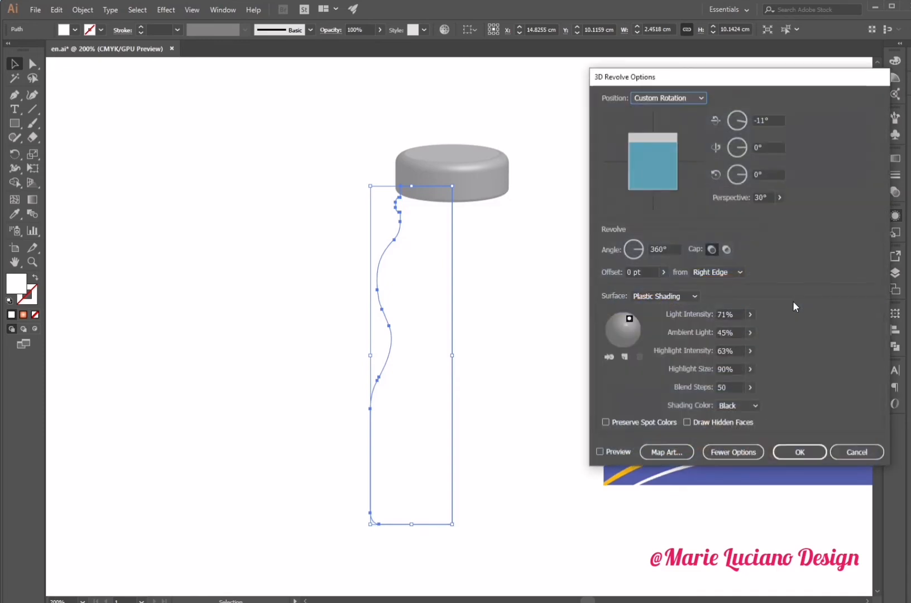
pyautogui.click(600, 451)
pyautogui.click(681, 454)
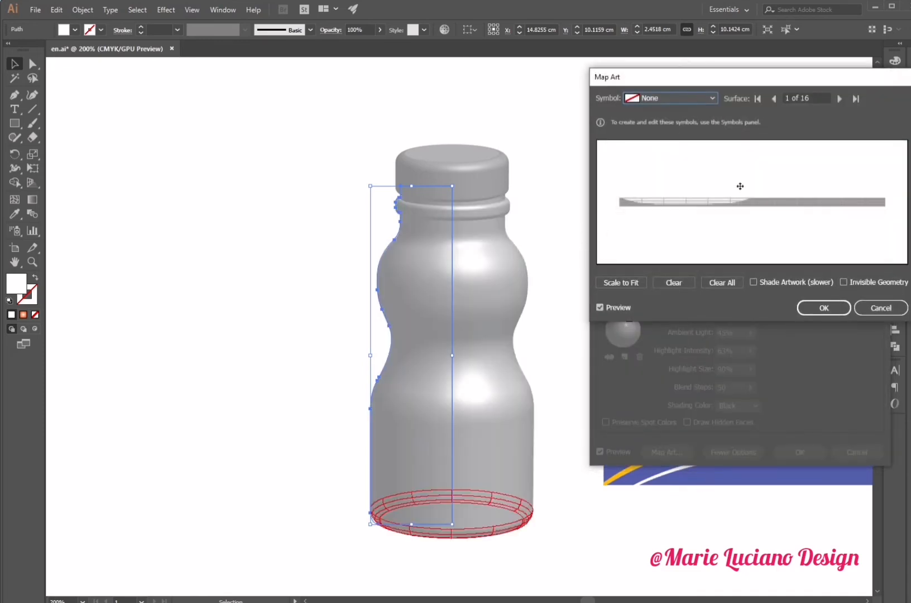
# - Map symbol 1 onto surface 3 of 16, the bottle's lower body
pyautogui.click(839, 99)
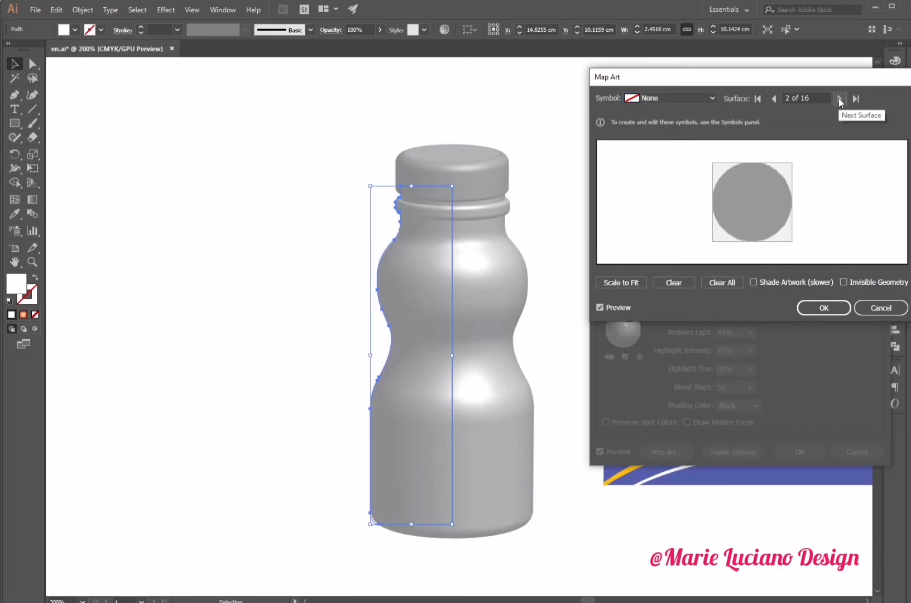
pyautogui.click(839, 98)
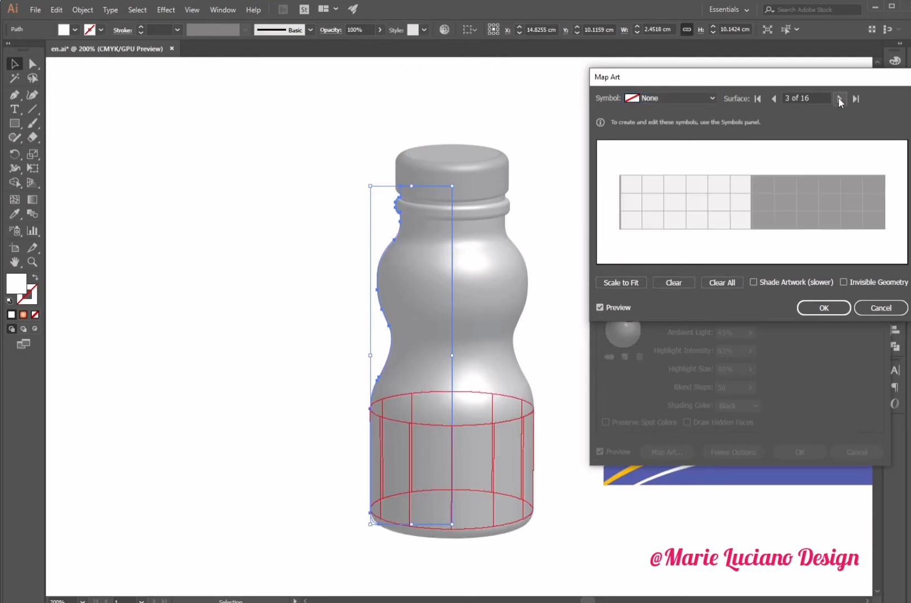
pyautogui.click(690, 100)
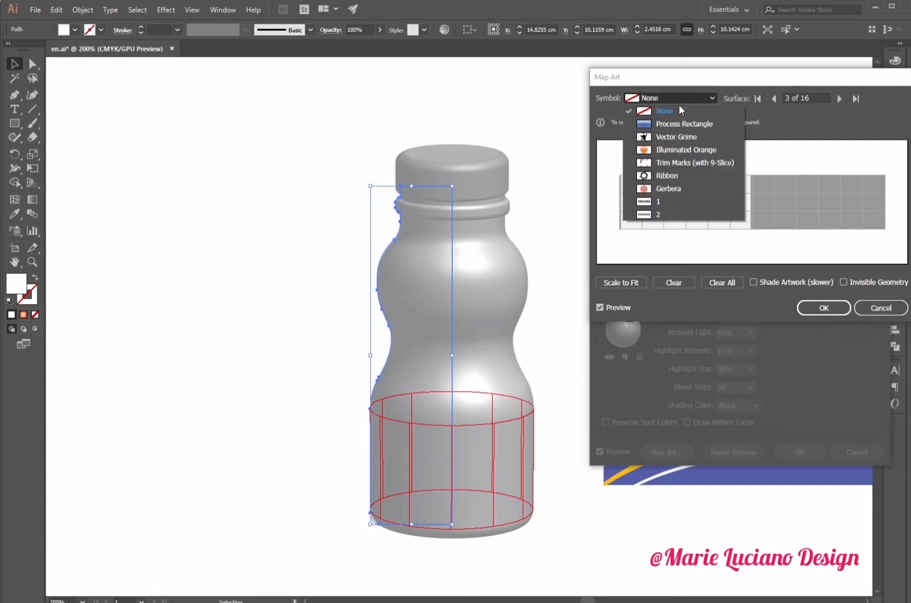
pyautogui.click(667, 204)
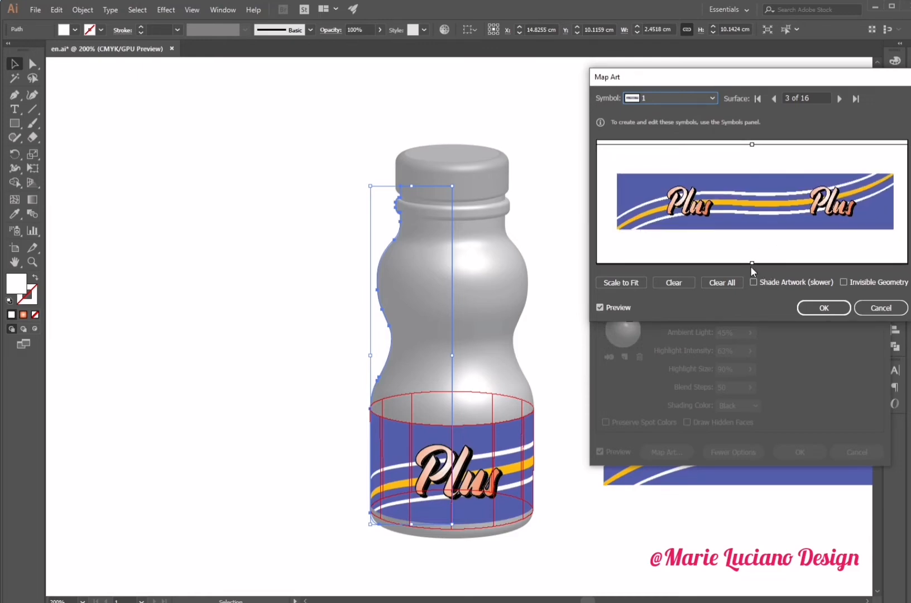
# - Resize and reposition the mapped label artwork to fit the lower body surface
pyautogui.moveTo(751, 265); pyautogui.dragTo(662, 262)
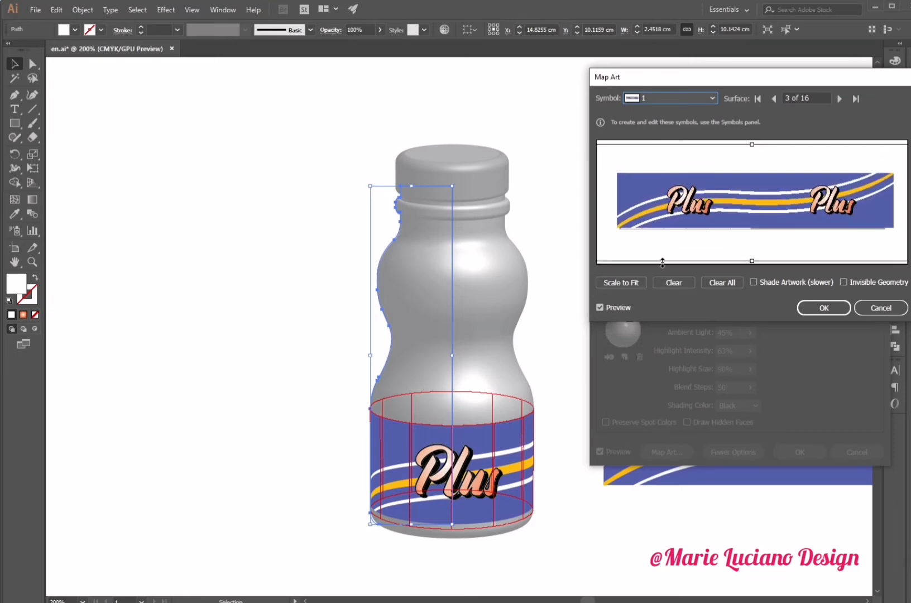
pyautogui.moveTo(744, 202); pyautogui.dragTo(742, 203)
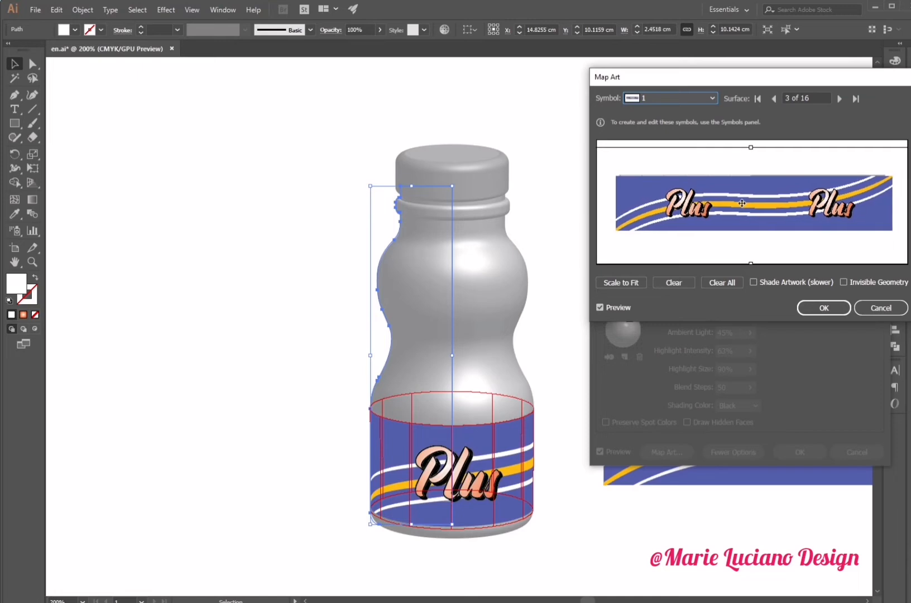
pyautogui.moveTo(751, 150); pyautogui.dragTo(752, 147)
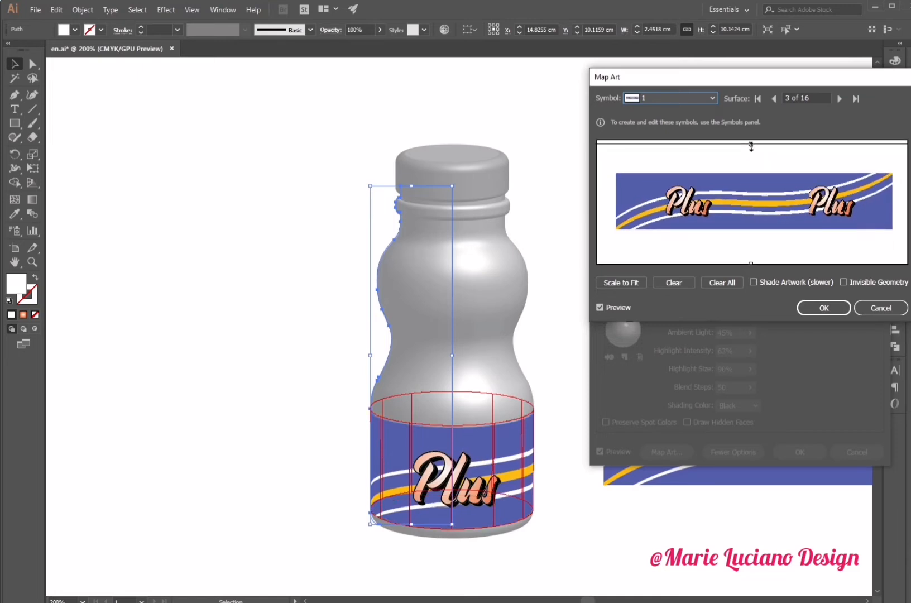
# - Step to surface 8 of 16, the bottle's upper body, and map symbol 2 onto it
pyautogui.click(839, 99)
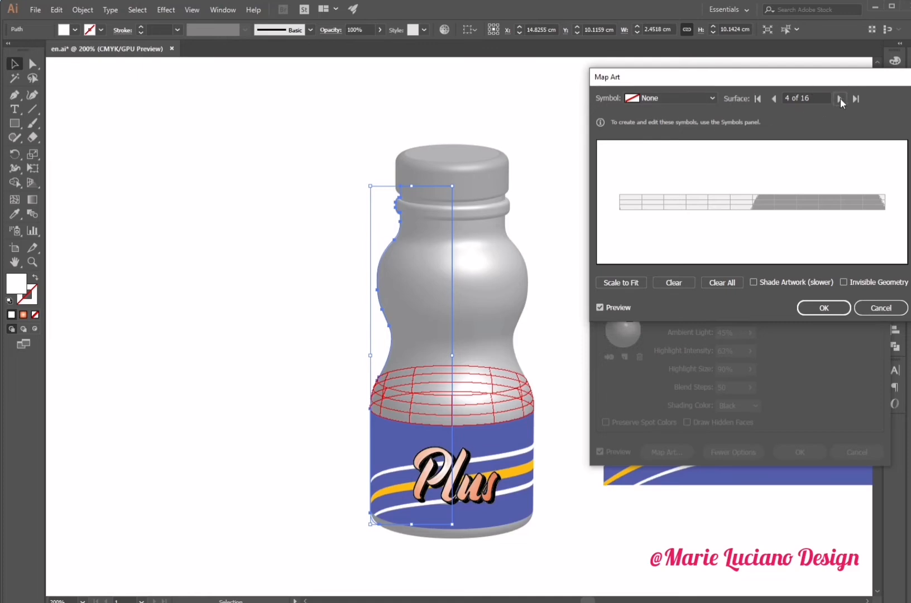
pyautogui.click(840, 98)
pyautogui.click(840, 97)
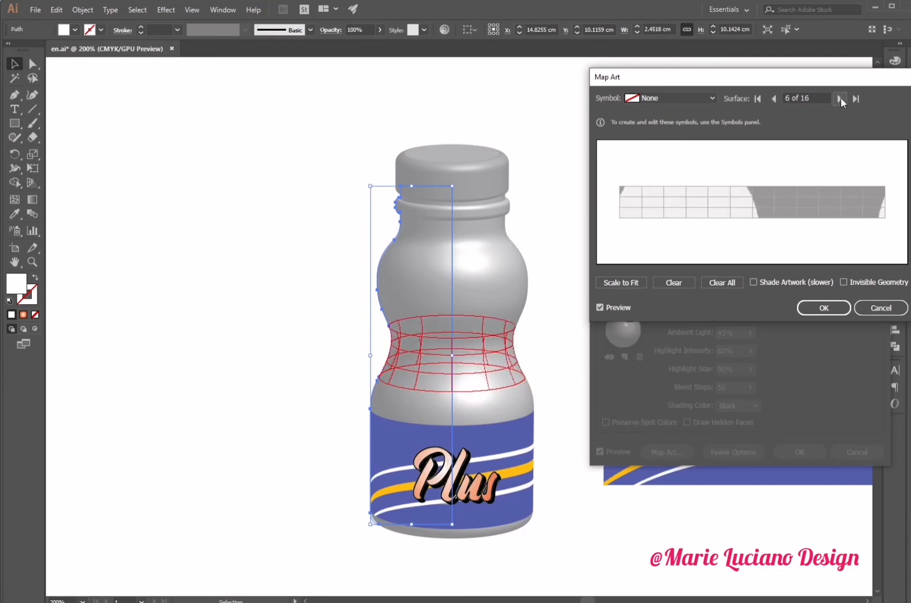
pyautogui.click(840, 98)
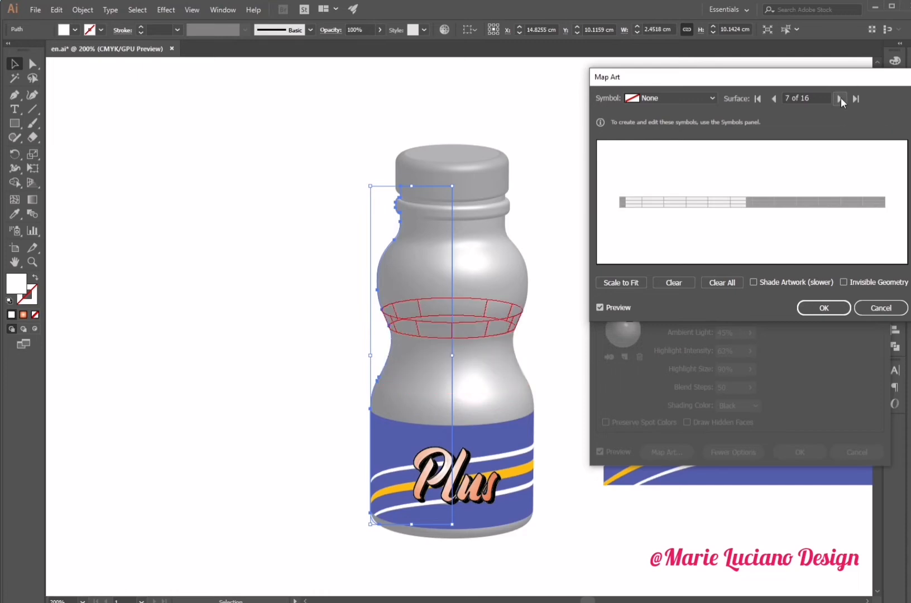
pyautogui.click(841, 98)
pyautogui.click(683, 96)
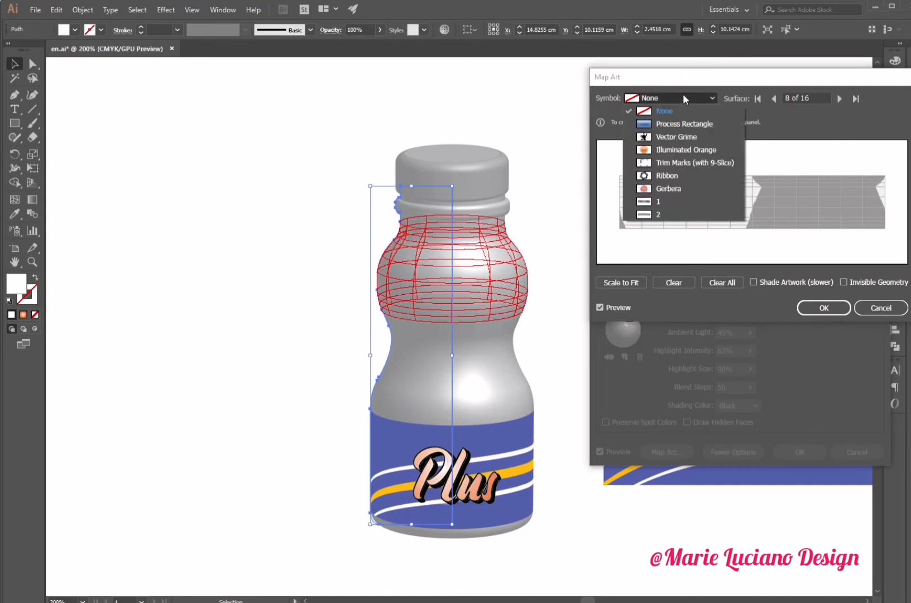
pyautogui.click(692, 202)
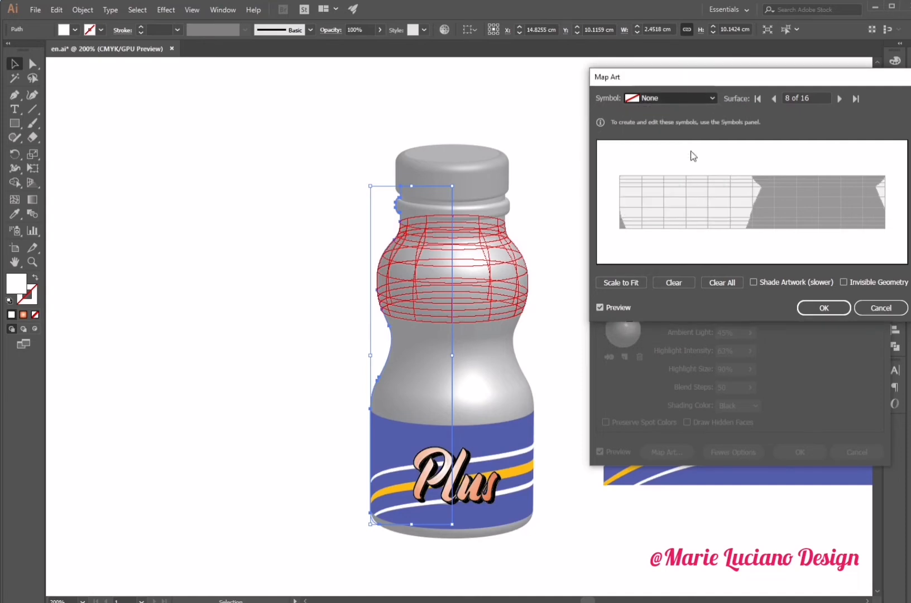
pyautogui.click(692, 97)
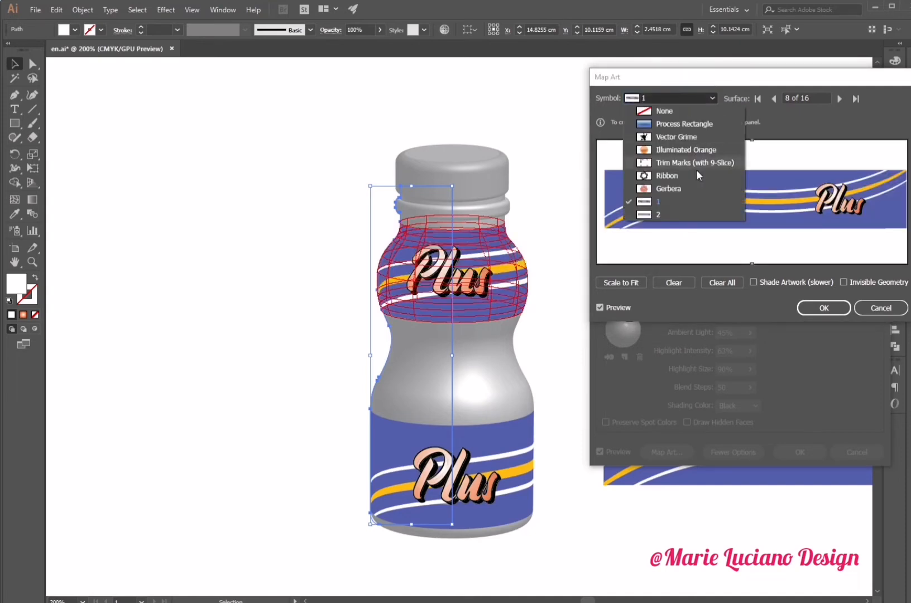
pyautogui.click(701, 212)
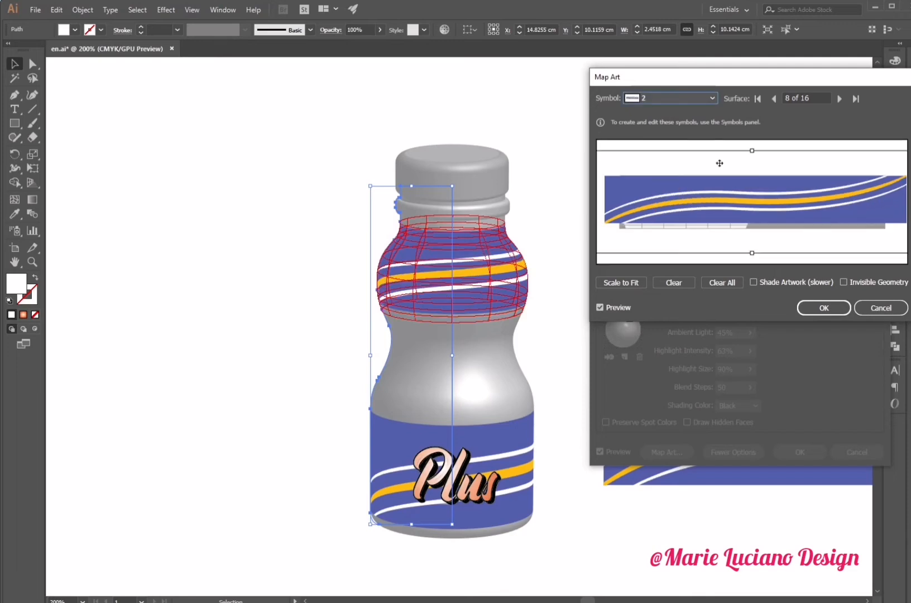
# - Enable Shade Artwork for the mapped art and confirm both the Map Art and 3D Revolve options
pyautogui.click(753, 282)
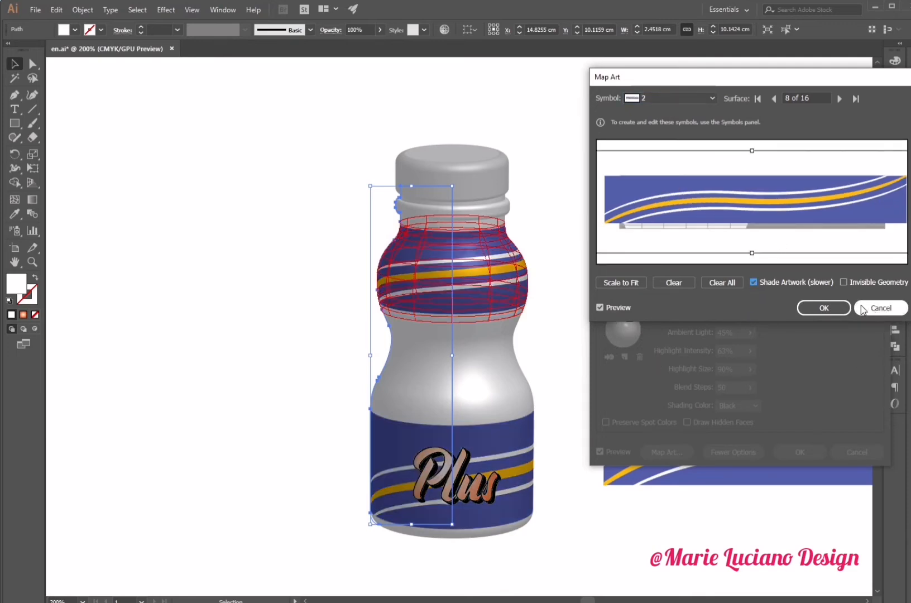
pyautogui.click(839, 312)
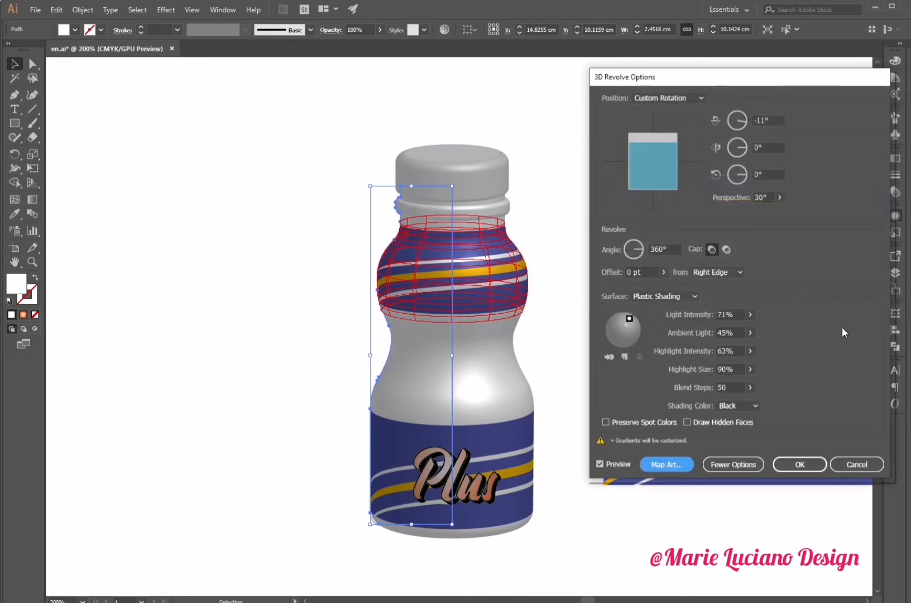
pyautogui.click(807, 464)
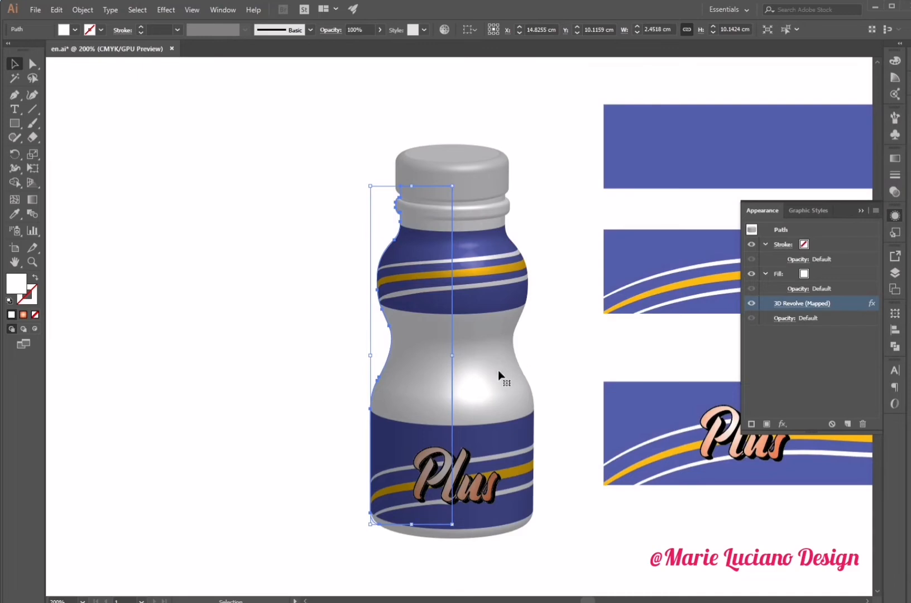
# - Change the bottle's fill to the label's blue, sampling it from the blue rectangle with the Eyedropper
pyautogui.click(805, 275)
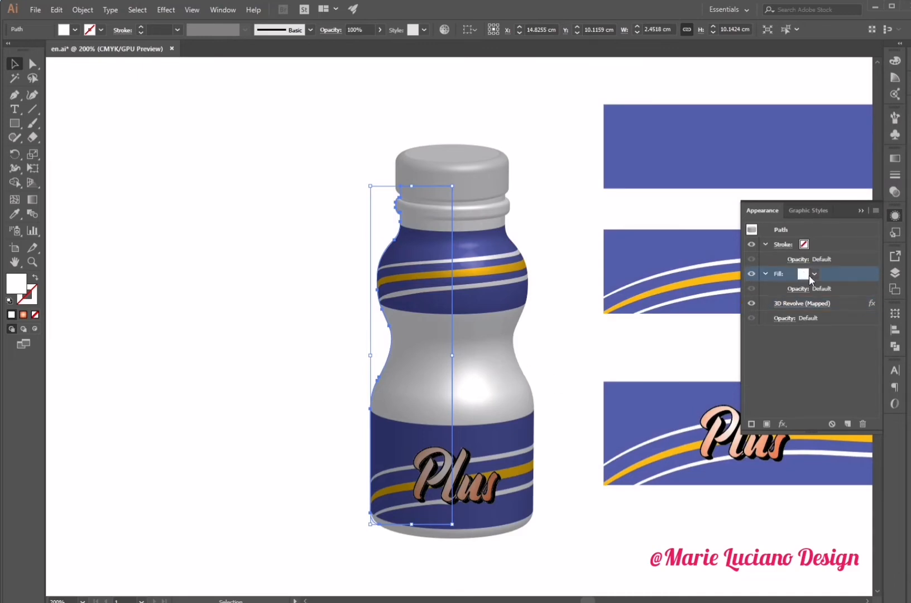
pyautogui.click(814, 274)
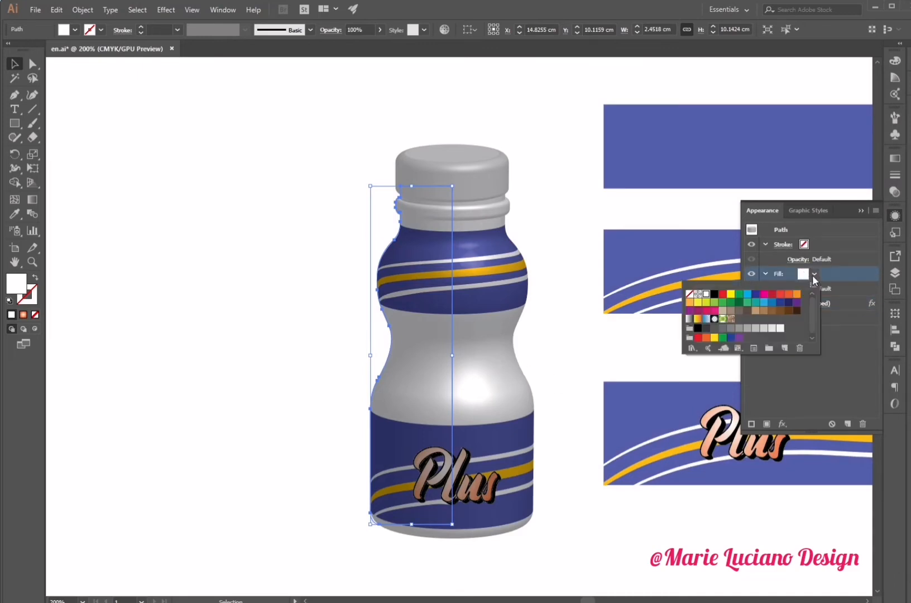
pyautogui.click(772, 302)
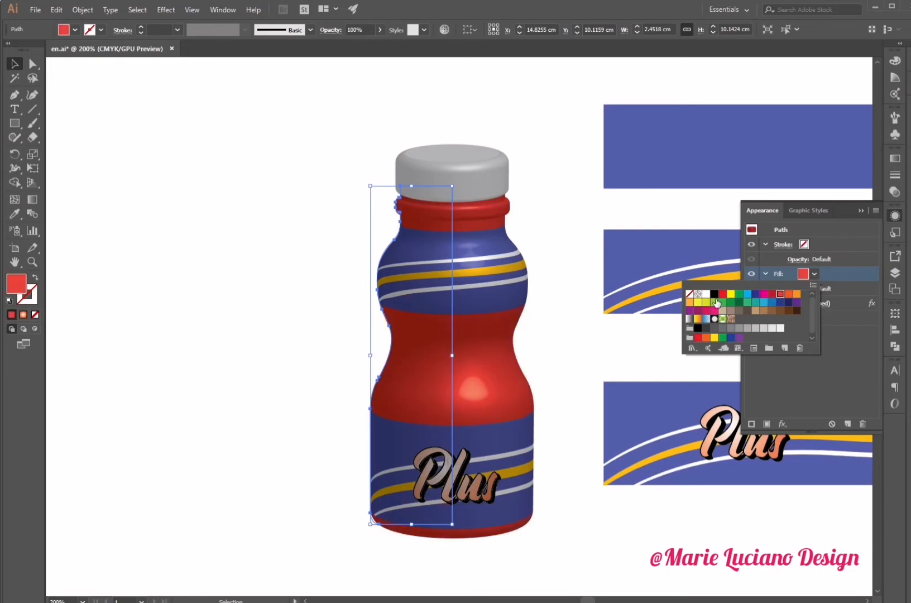
pyautogui.click(690, 304)
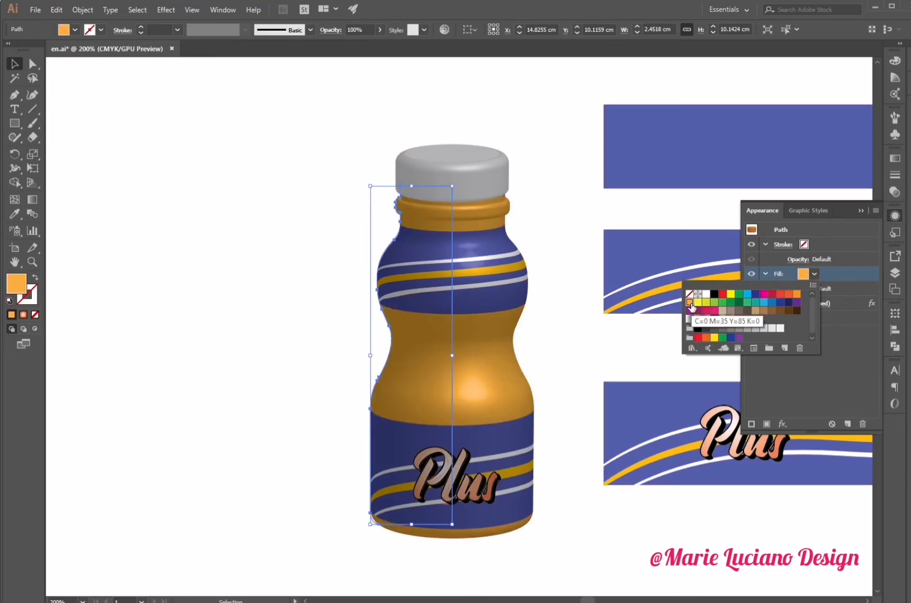
pyautogui.click(623, 165)
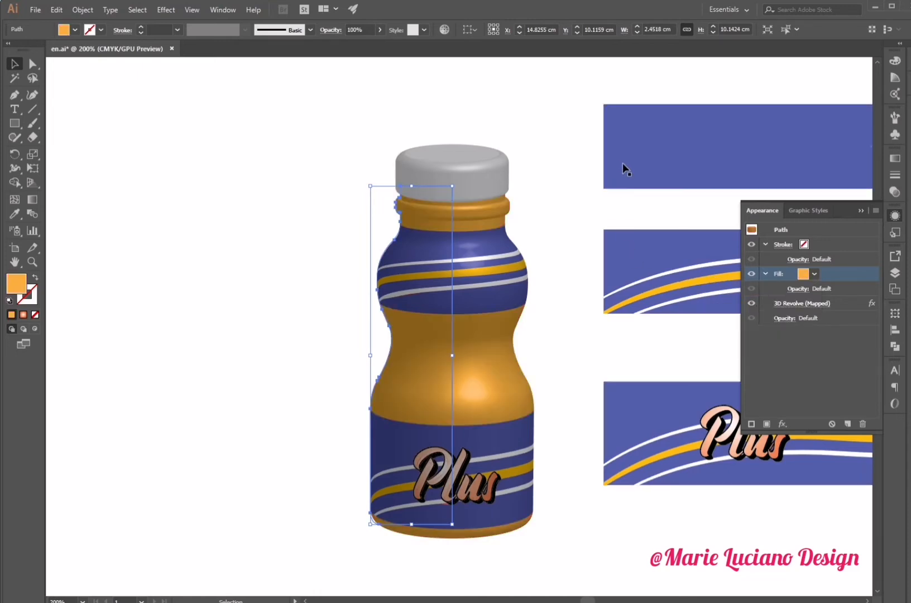
pyautogui.press('i')
pyautogui.click(636, 155)
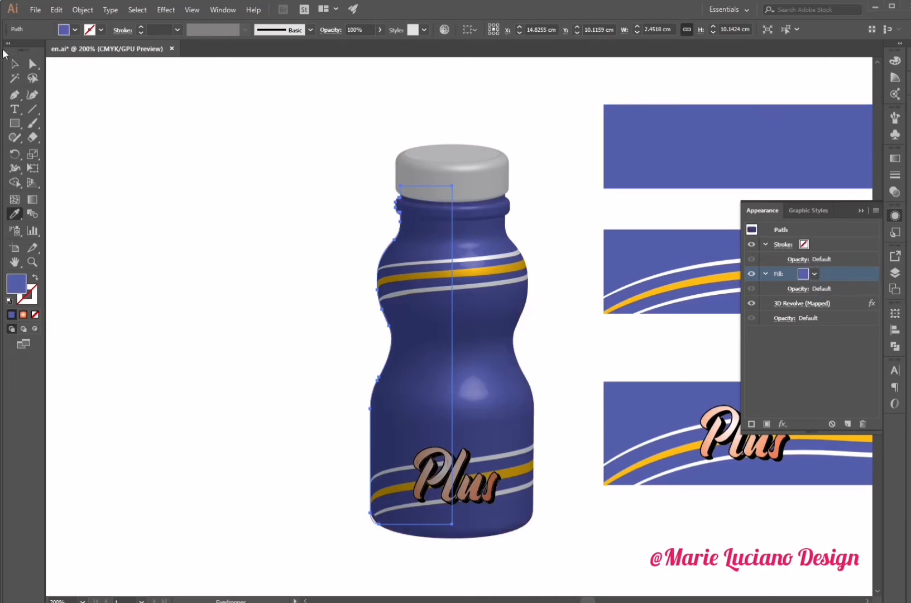
pyautogui.click(15, 63)
pyautogui.click(300, 247)
pyautogui.click(413, 505)
pyautogui.click(802, 303)
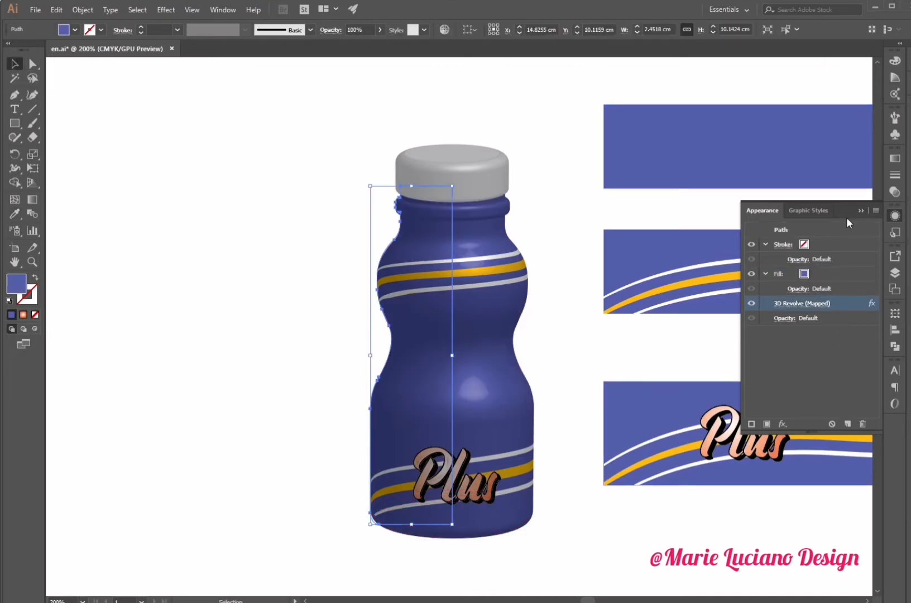
pyautogui.click(861, 212)
# - Duplicate the top blue rectangle below the label artwork and fill the copy with white
pyautogui.click(670, 165)
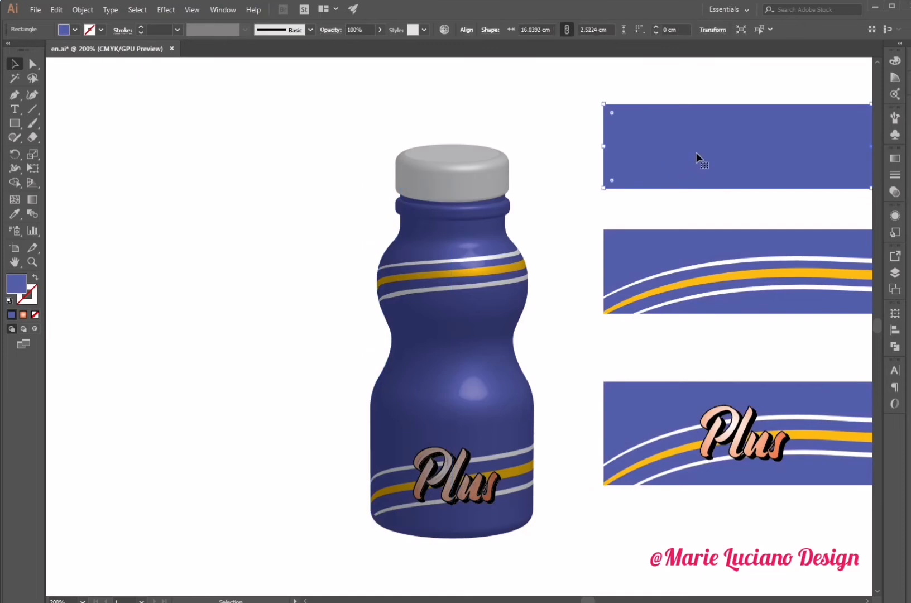
pyautogui.moveTo(698, 162); pyautogui.dragTo(760, 561)
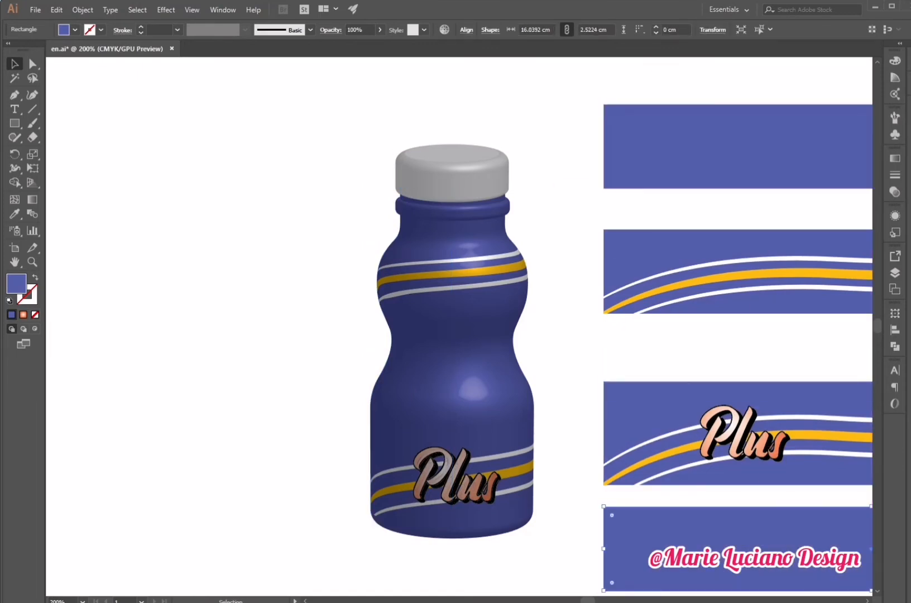
pyautogui.doubleClick(16, 284)
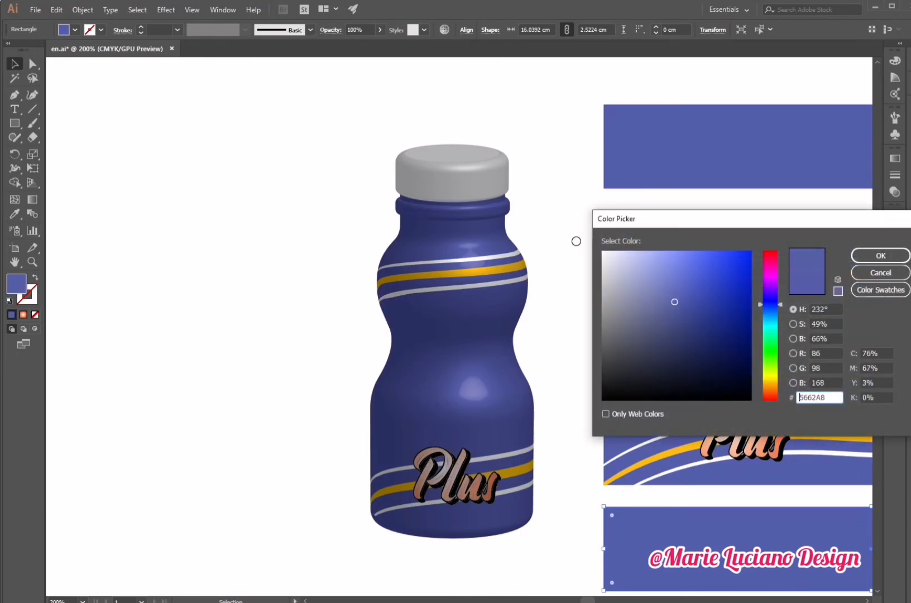
pyautogui.click(609, 254)
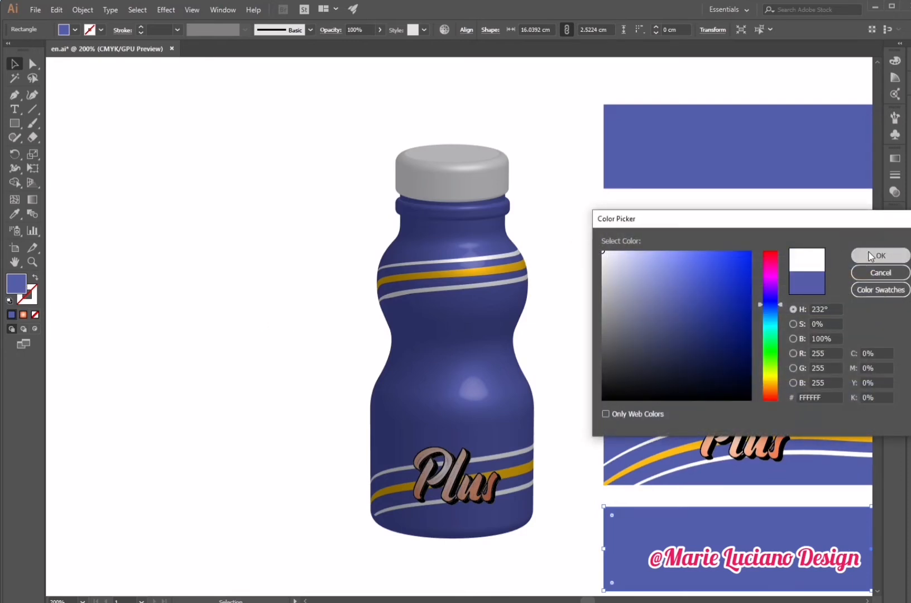
pyautogui.click(881, 255)
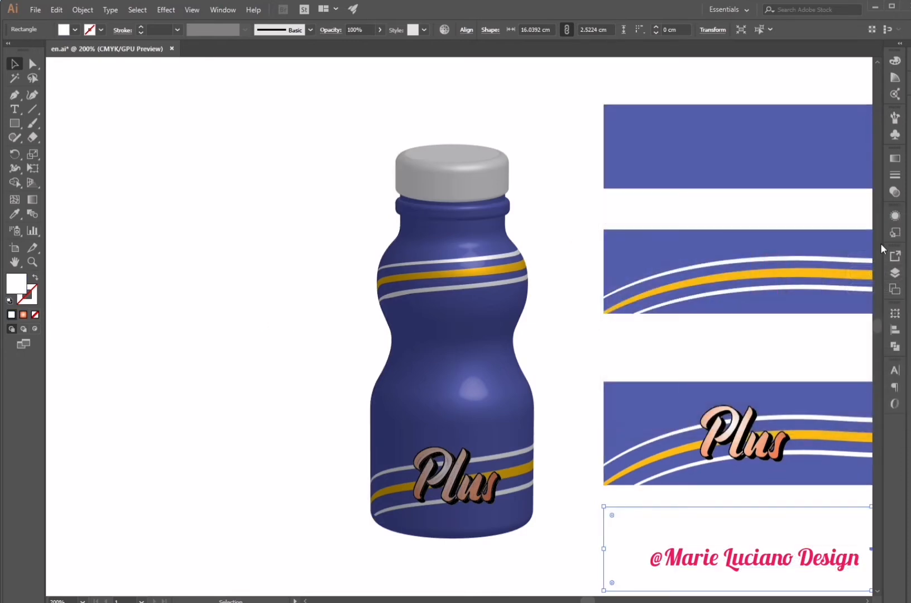
# - Save the white rectangle as a new Graphic symbol named 3
pyautogui.click(895, 134)
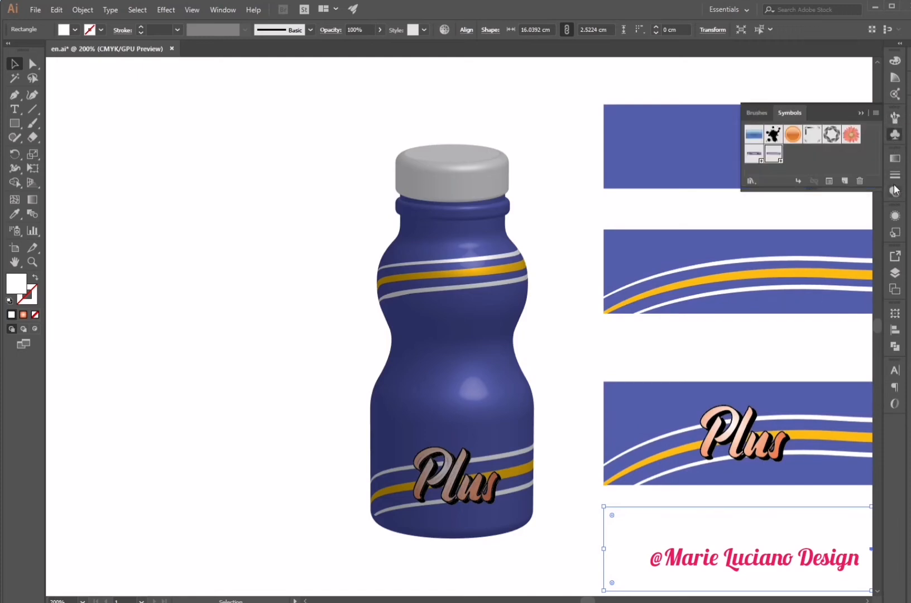
pyautogui.click(846, 179)
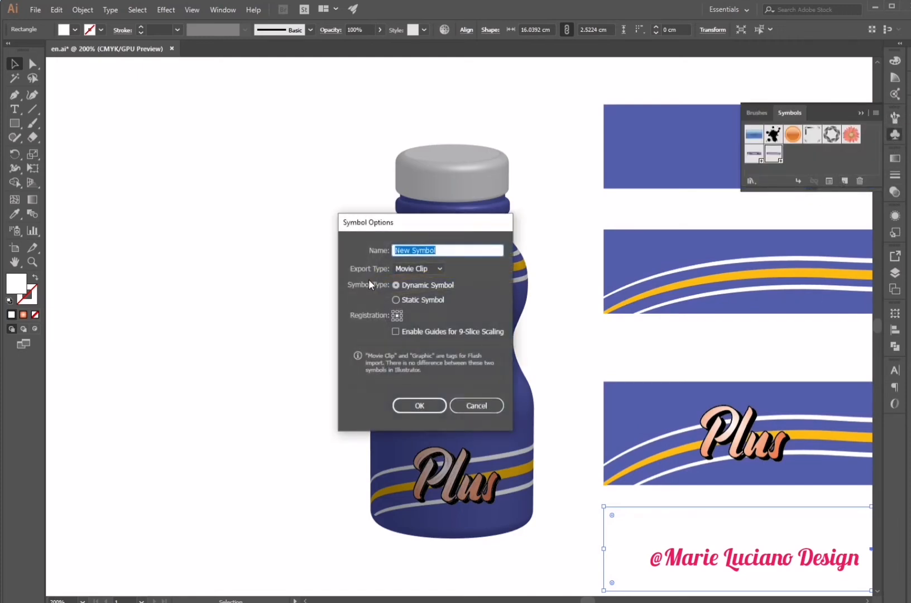
pyautogui.write('3')
pyautogui.click(424, 267)
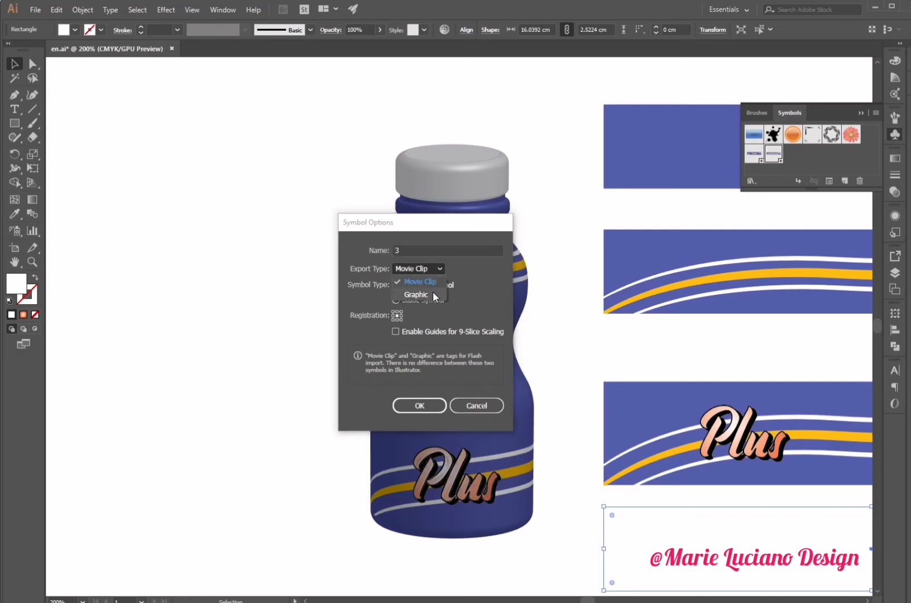
pyautogui.click(433, 290)
pyautogui.click(439, 407)
pyautogui.click(422, 412)
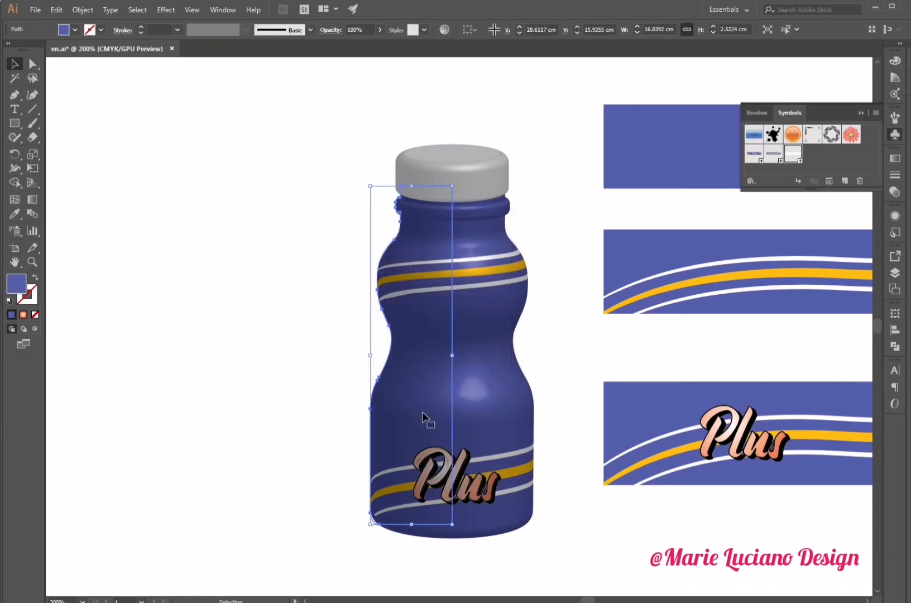
# - Reopen the bottle's 3D Revolve options and its Map Art dialog with preview enabled
pyautogui.click(895, 216)
pyautogui.click(776, 304)
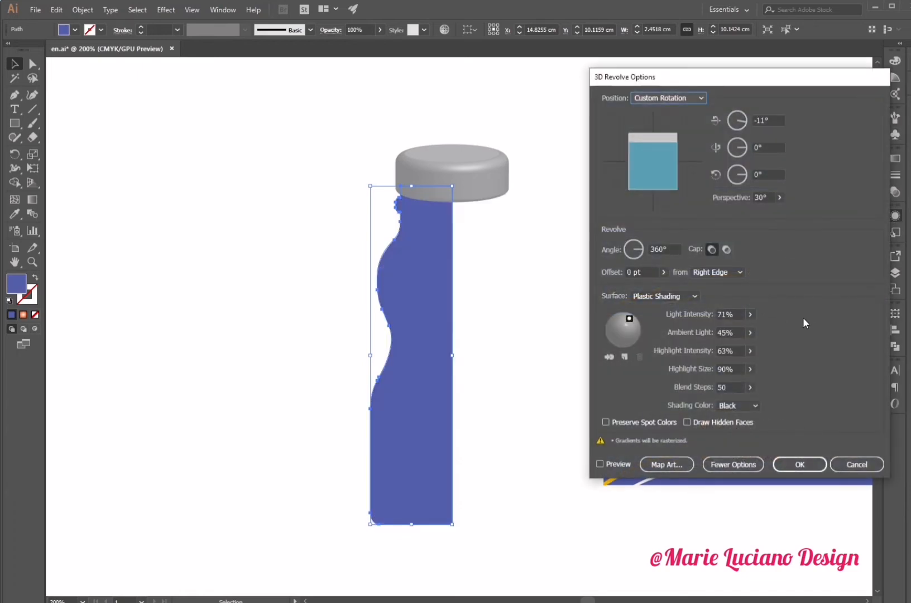
pyautogui.click(727, 464)
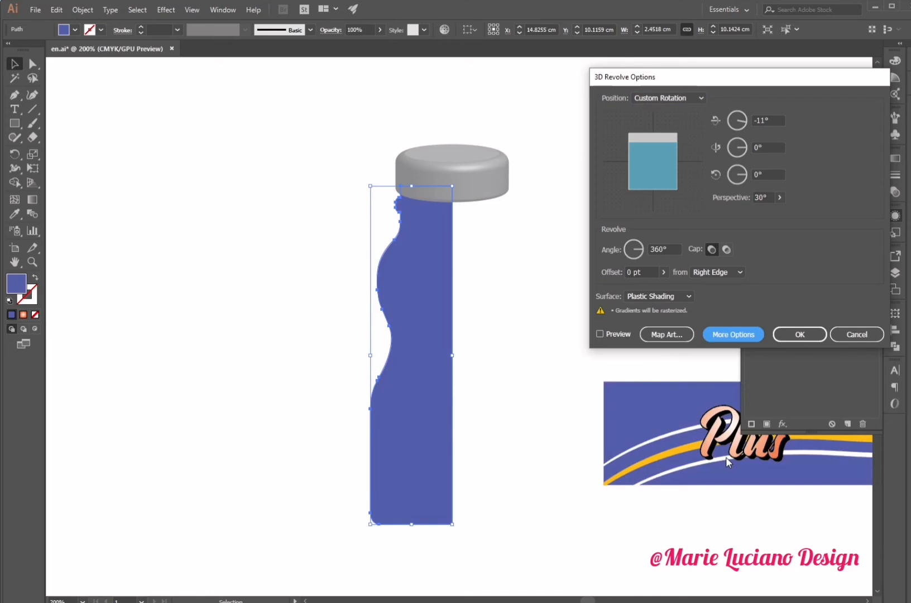
pyautogui.click(675, 333)
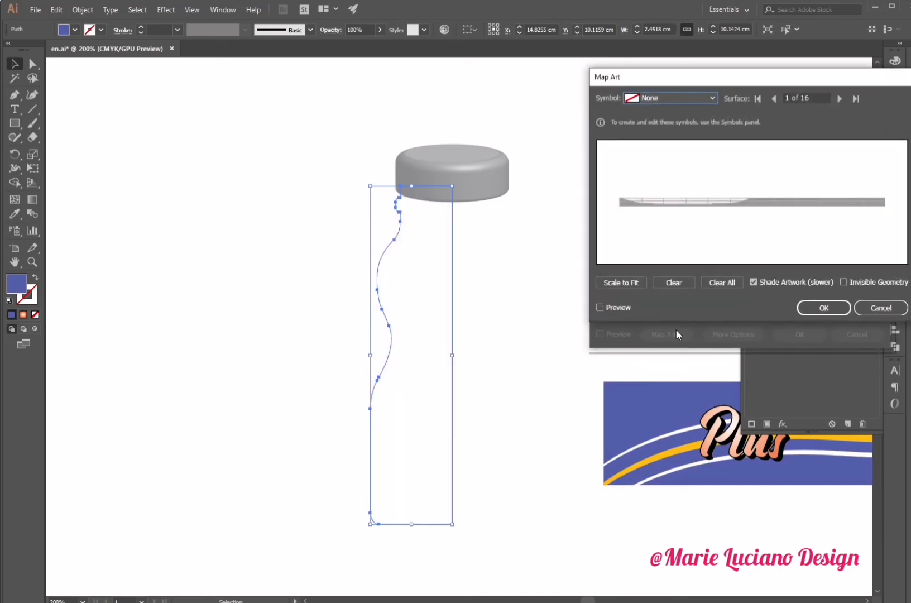
pyautogui.click(600, 307)
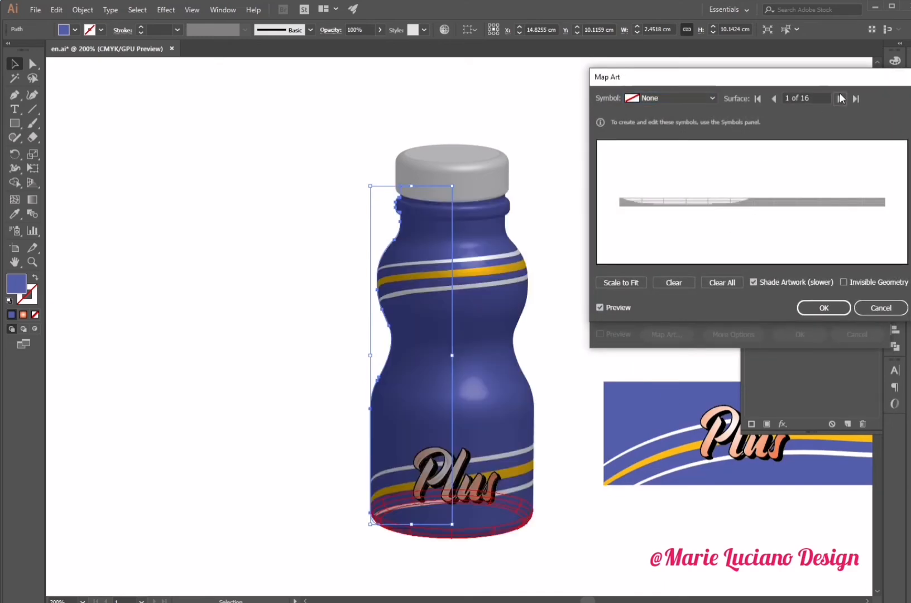
# - Try mapping symbol 3 onto surface 6 of 16, the bottle's waist, and clear it again
pyautogui.click(841, 99)
pyautogui.click(841, 98)
pyautogui.click(841, 99)
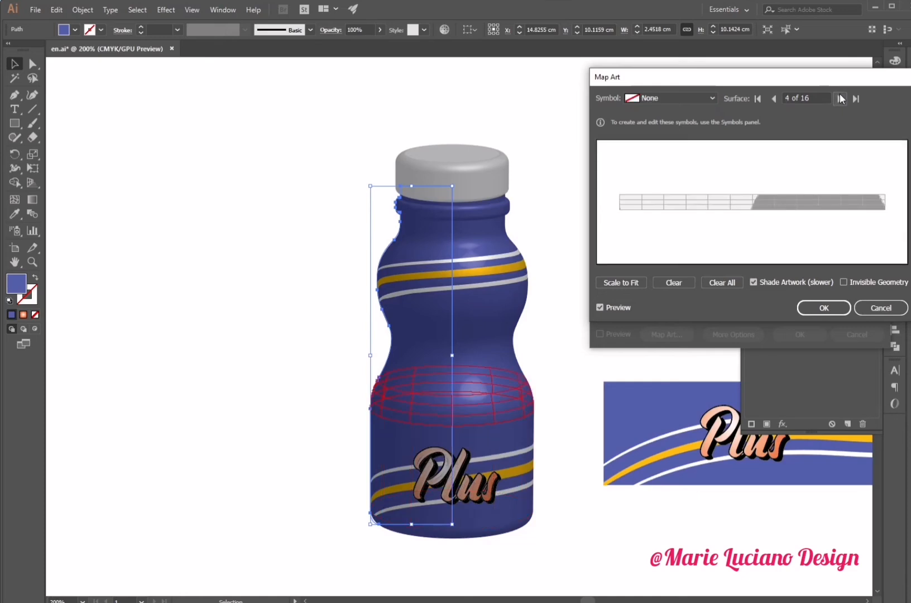
pyautogui.click(841, 98)
pyautogui.click(841, 99)
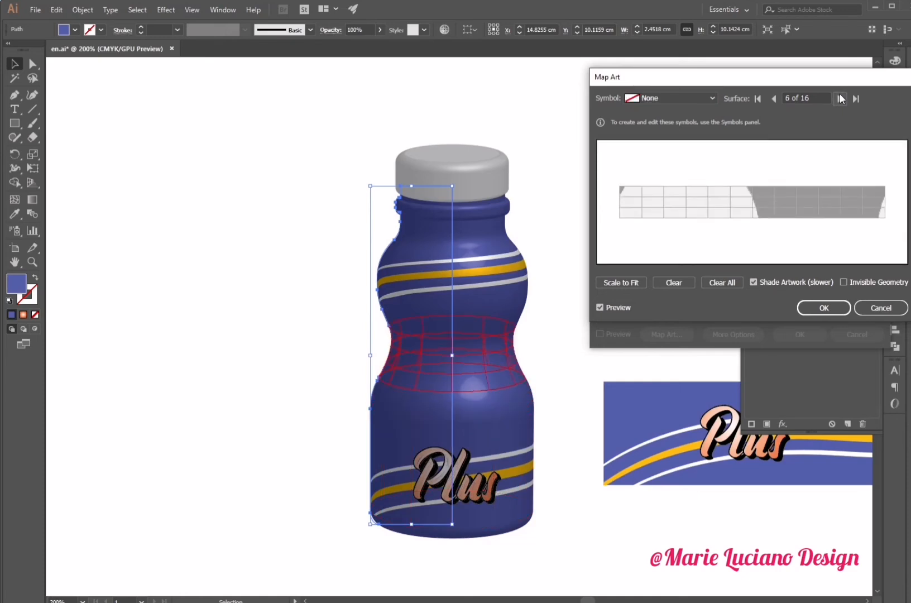
pyautogui.click(685, 97)
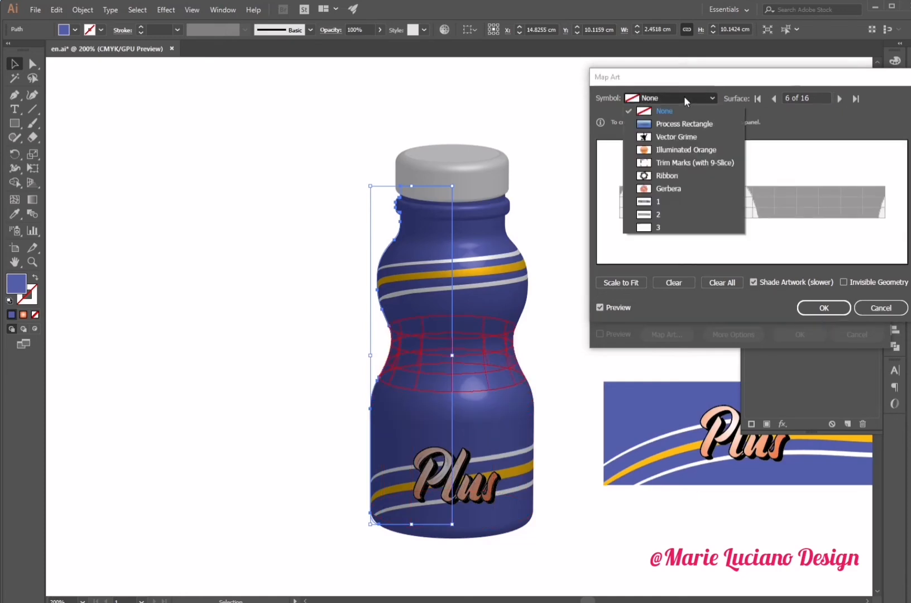
pyautogui.click(715, 225)
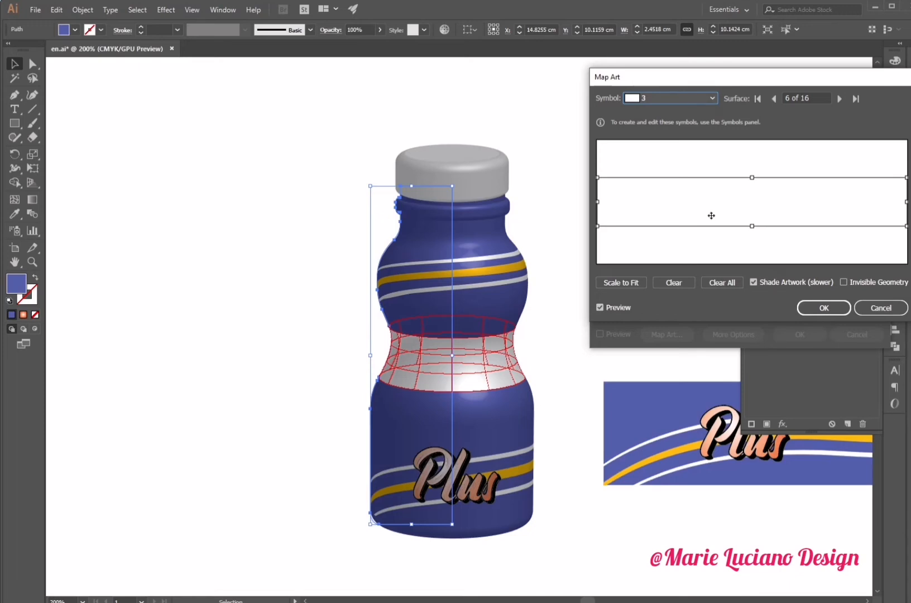
pyautogui.click(678, 286)
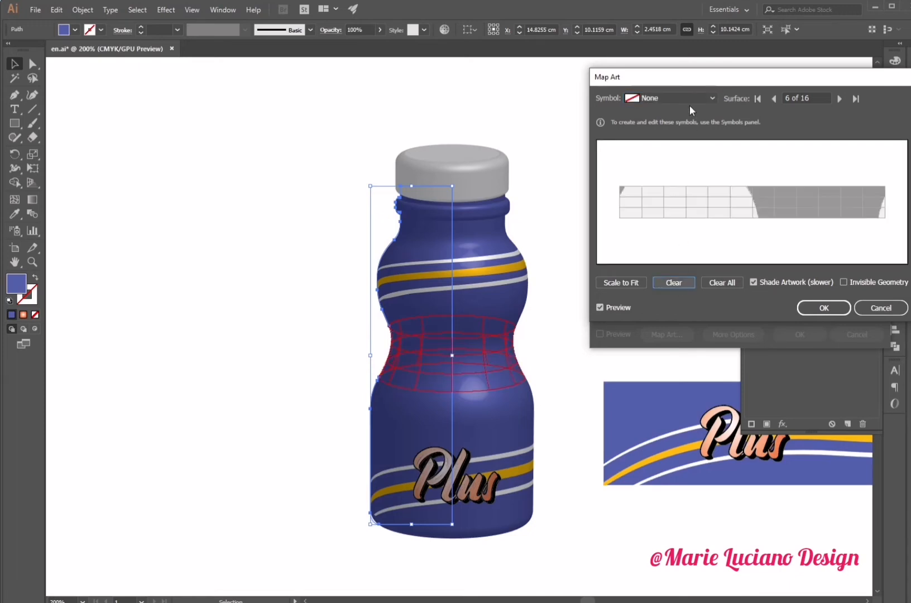
# - Try mapping symbol 2 onto surface 7 of the bottle and clear it again
pyautogui.click(841, 99)
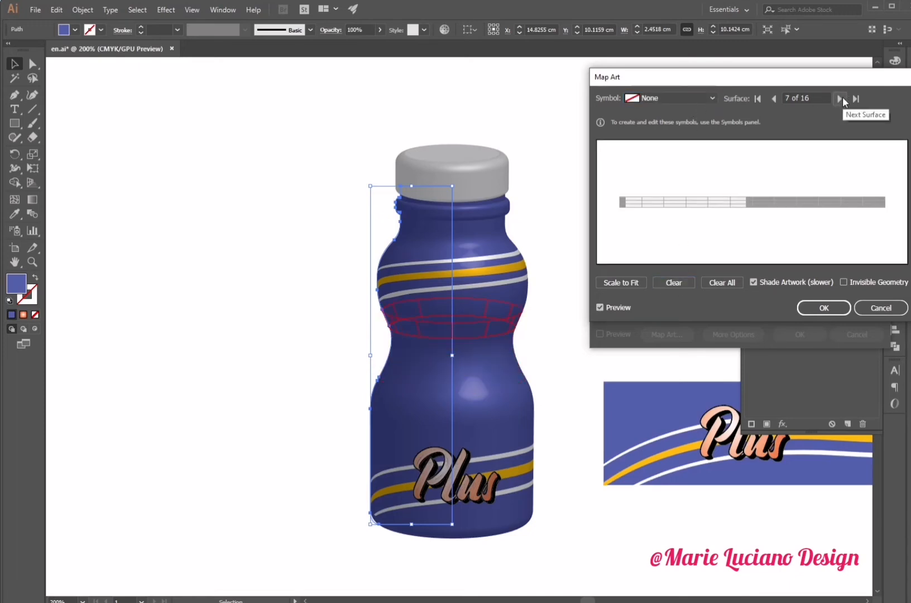
pyautogui.click(674, 98)
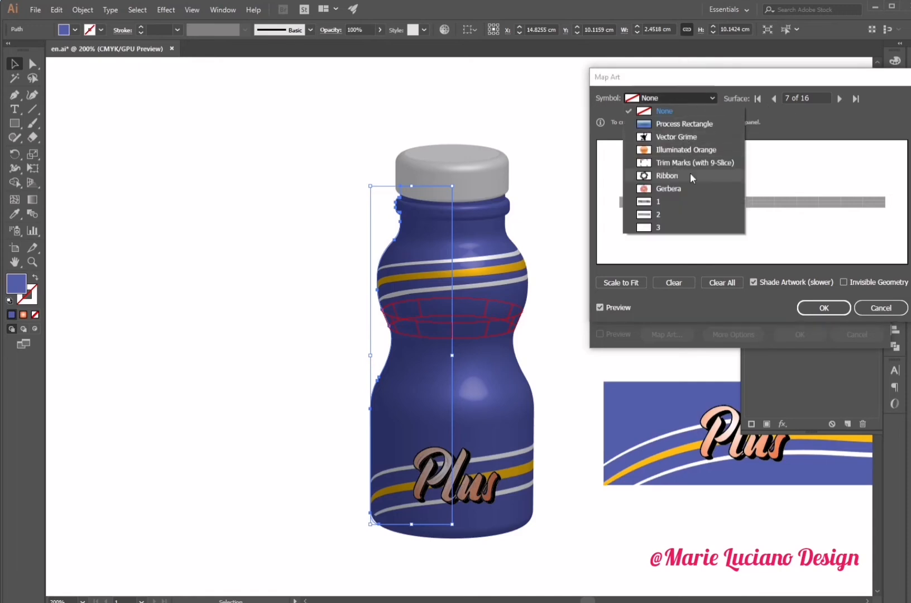
pyautogui.click(690, 218)
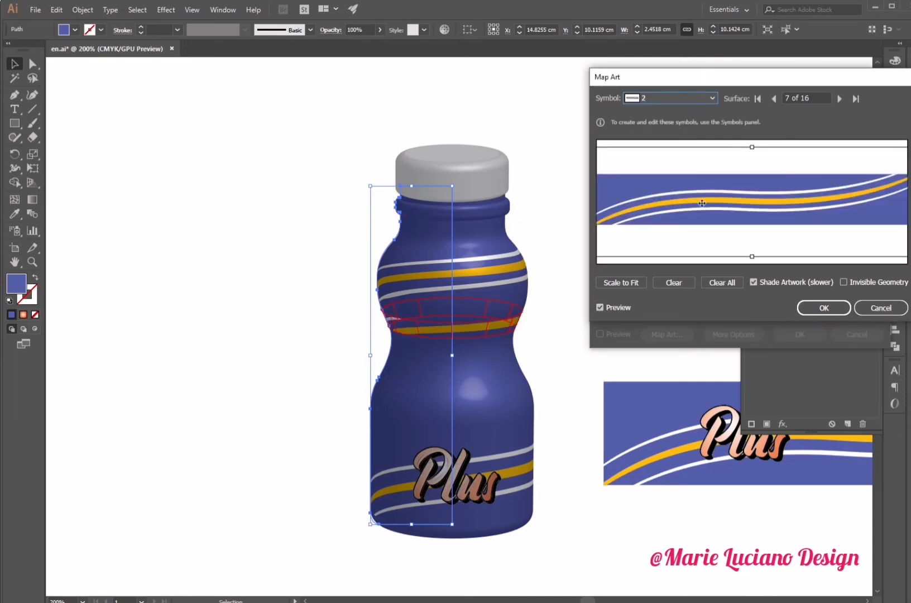
pyautogui.click(673, 281)
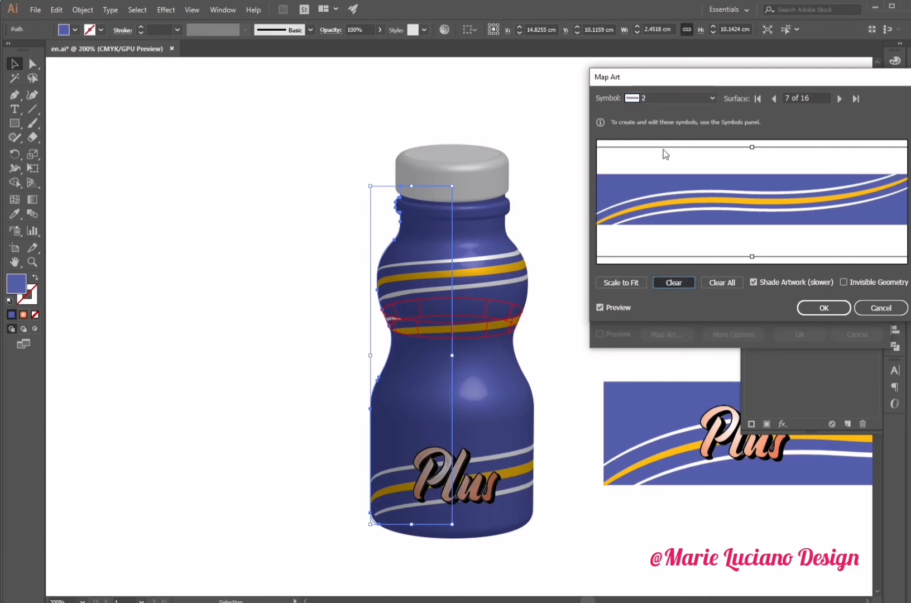
# - Map symbol 3 onto surface 7, the bottle's waist, and onto surface 12 near the neck
pyautogui.click(652, 97)
pyautogui.click(669, 228)
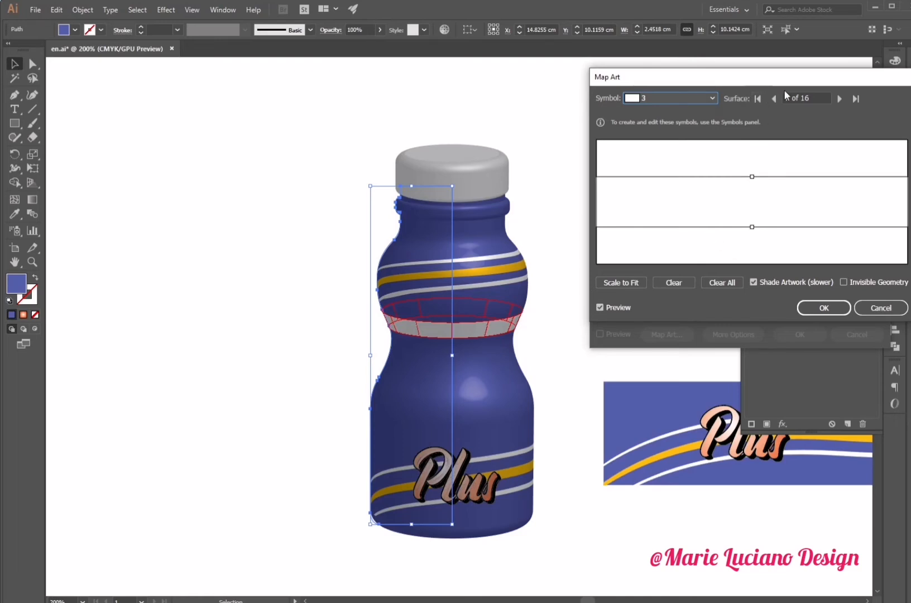
pyautogui.click(833, 95)
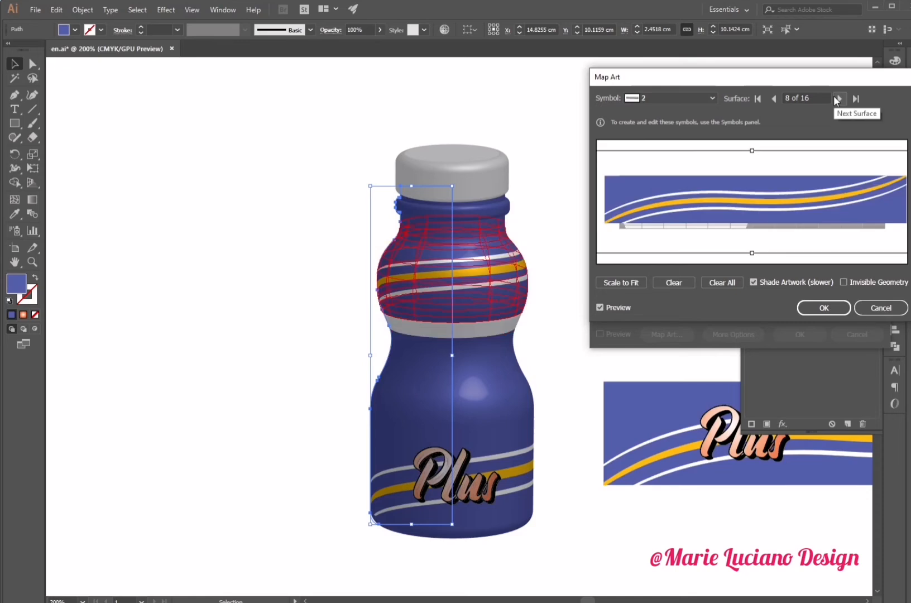
pyautogui.click(838, 101)
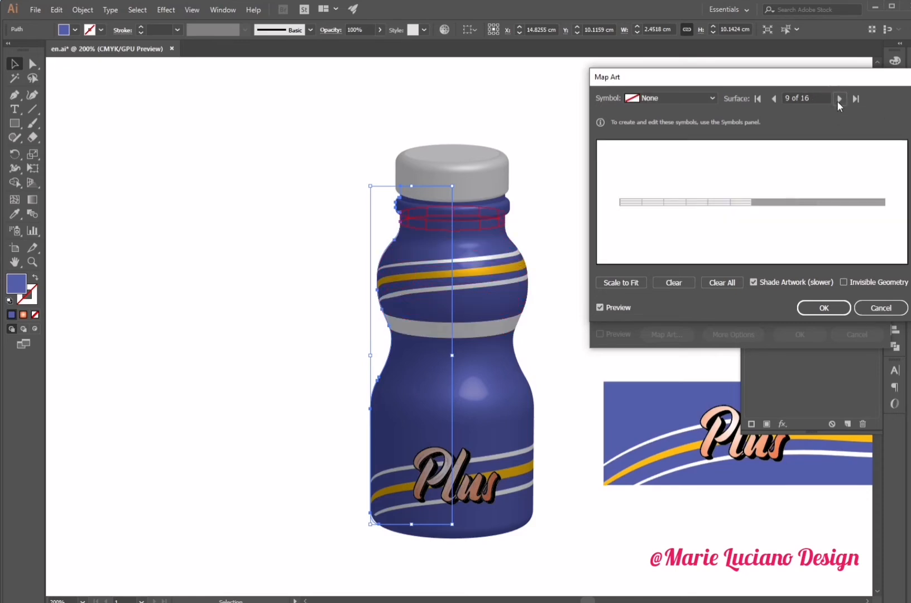
pyautogui.click(838, 100)
pyautogui.click(839, 100)
pyautogui.click(838, 100)
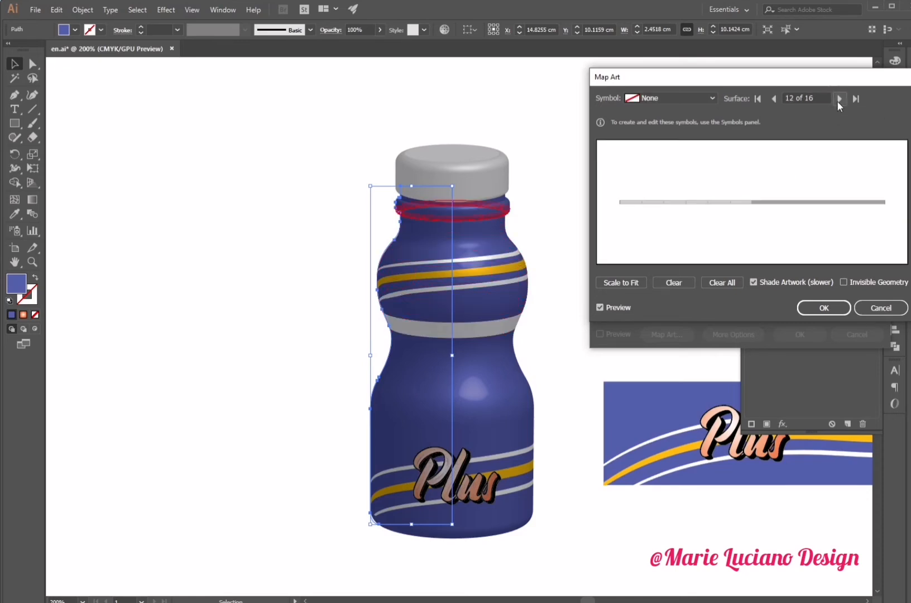
pyautogui.click(695, 97)
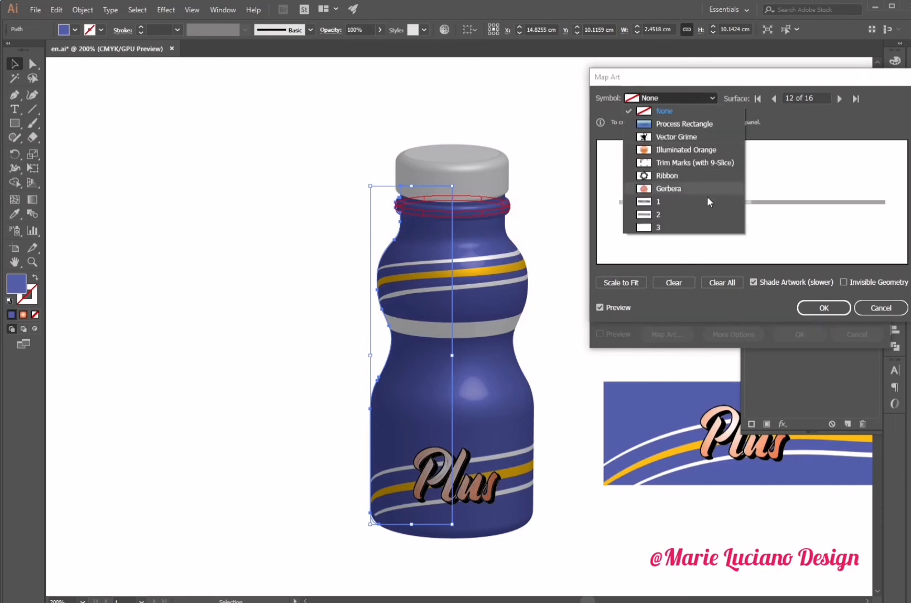
pyautogui.click(709, 226)
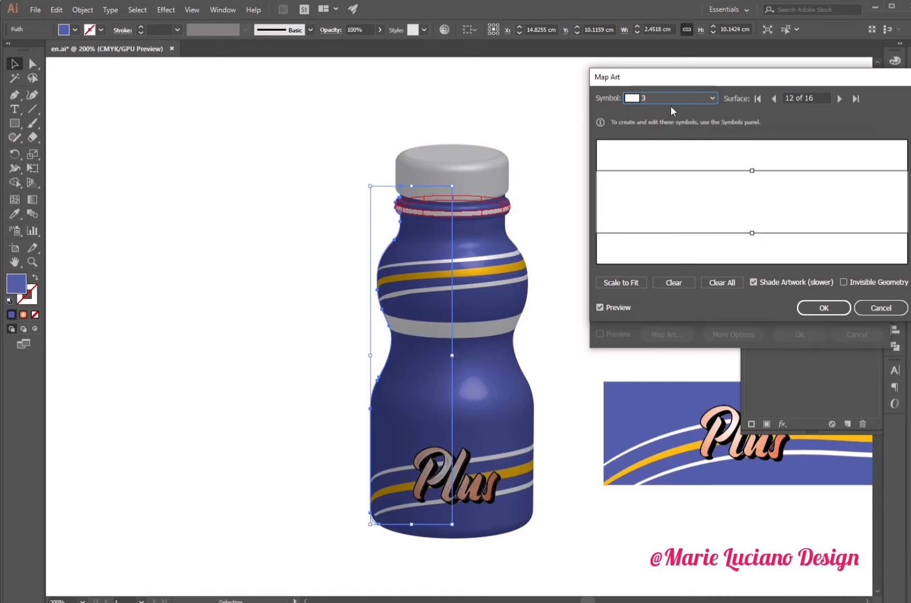
# - Map symbol 3 onto surfaces 13 and 11 of the neck, then apply the Map Art and 3D Revolve settings
pyautogui.click(833, 99)
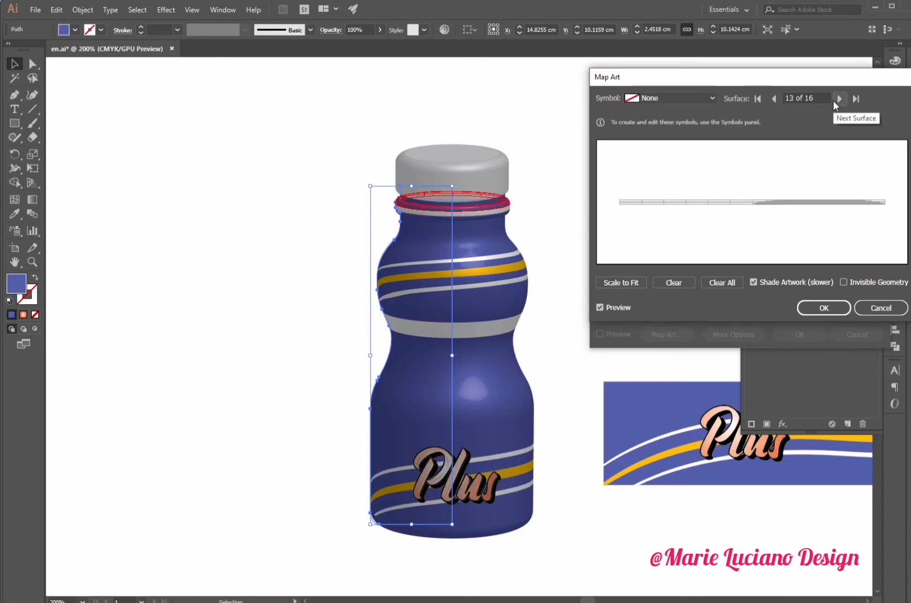
pyautogui.click(685, 99)
pyautogui.click(663, 228)
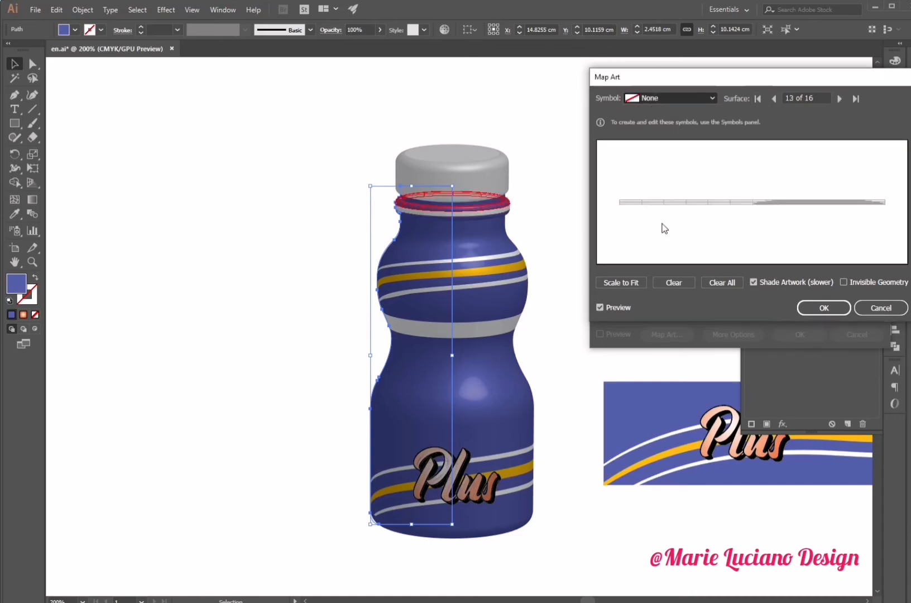
pyautogui.click(774, 99)
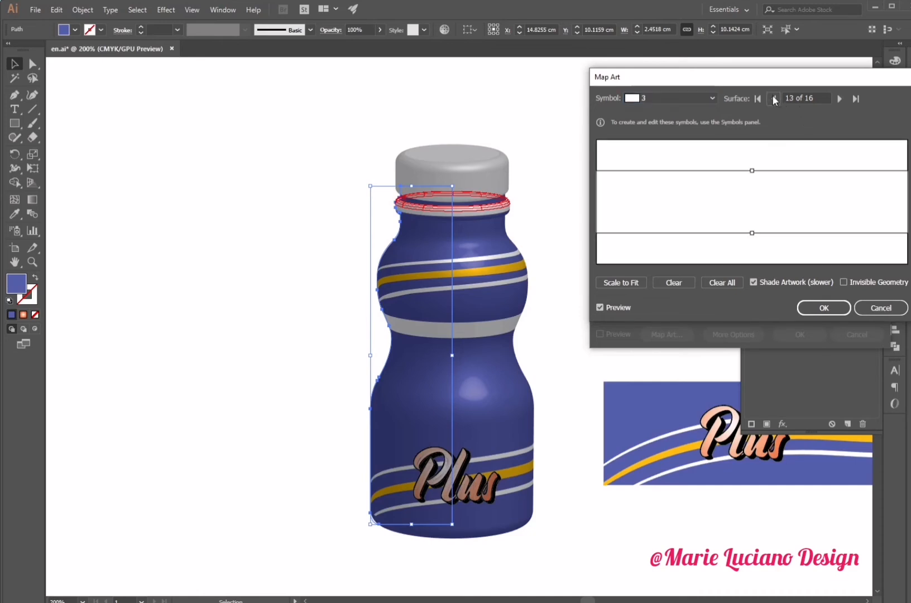
pyautogui.click(774, 99)
pyautogui.click(664, 101)
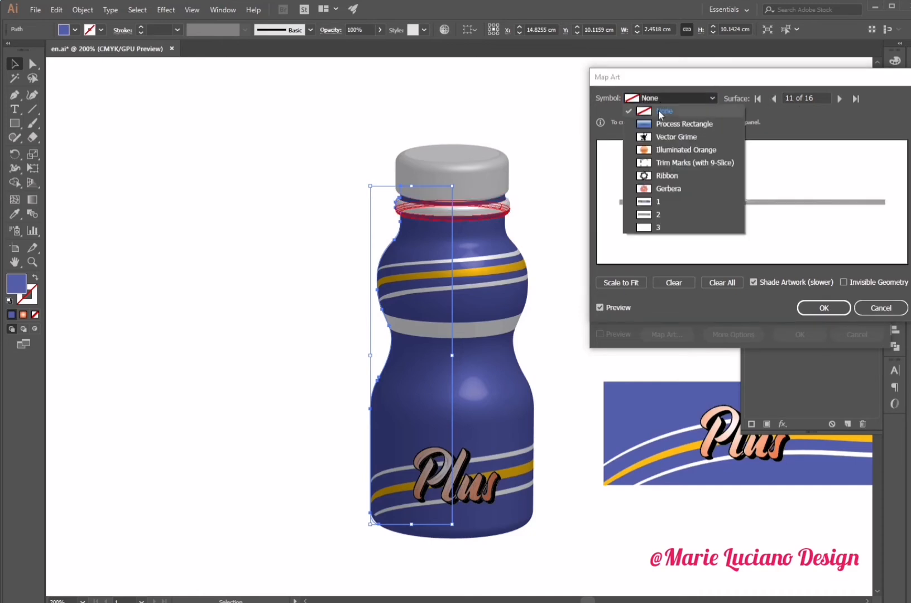
pyautogui.click(661, 231)
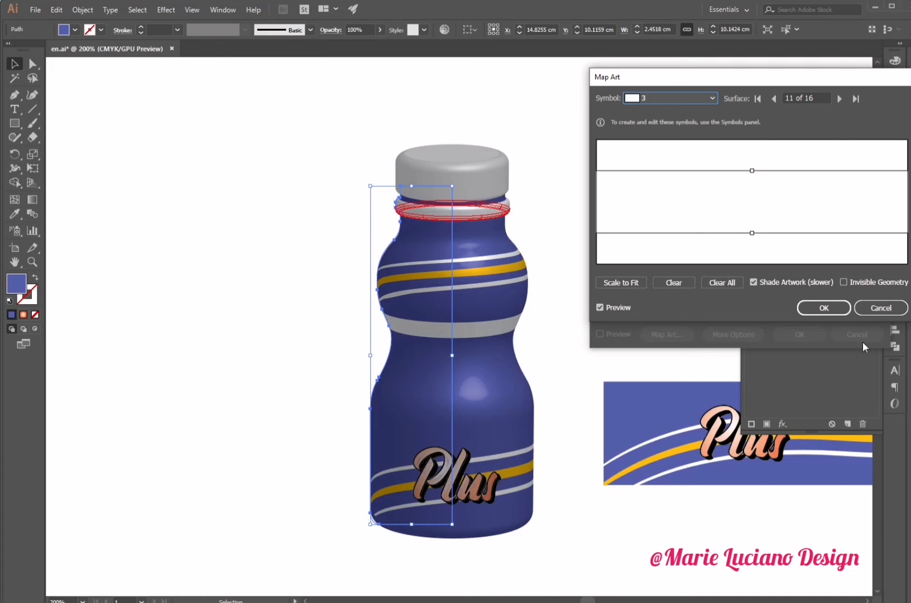
pyautogui.click(828, 309)
pyautogui.click(802, 334)
pyautogui.click(584, 338)
# - Select the bottle cap and tilt its 3D Revolve rotation to -7°
pyautogui.click(450, 172)
pyautogui.click(788, 304)
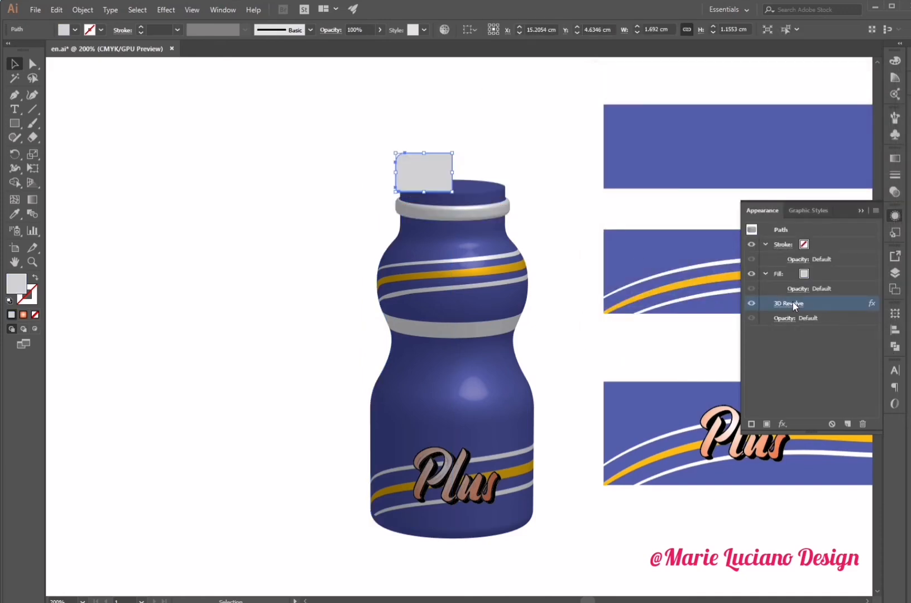
pyautogui.moveTo(663, 139); pyautogui.dragTo(661, 145)
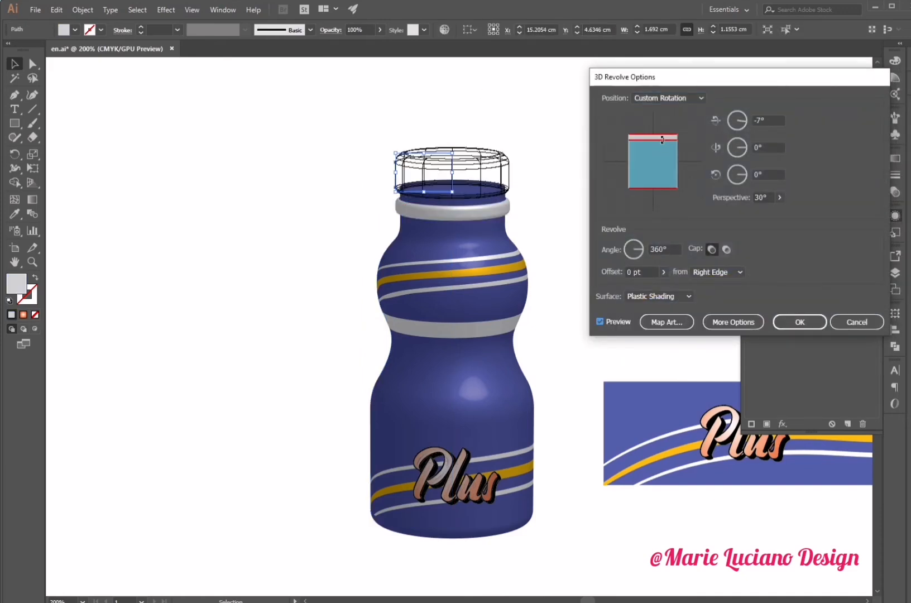
pyautogui.click(814, 324)
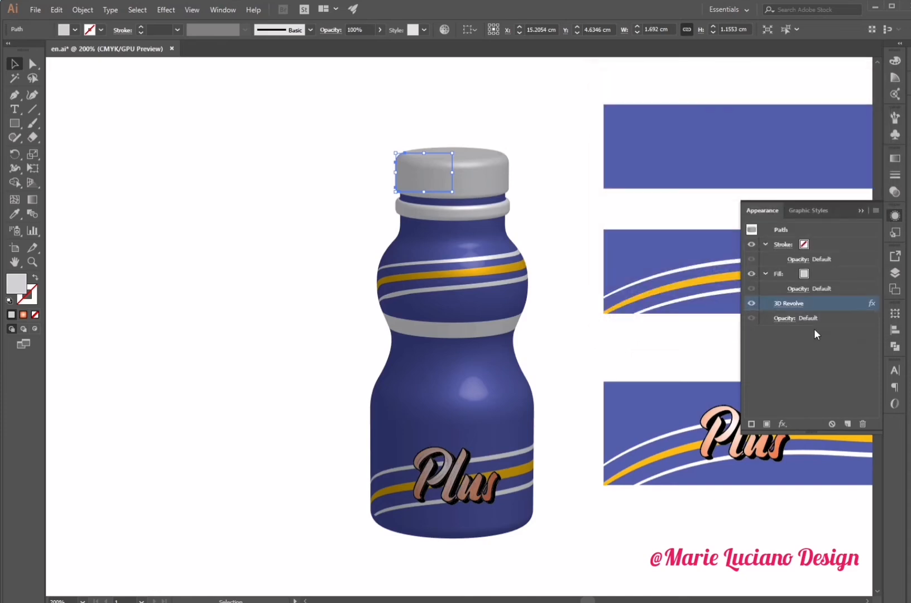
# - Fill the cap with the orange sampled from the label's stripe
pyautogui.click(814, 274)
pyautogui.click(815, 274)
pyautogui.click(797, 302)
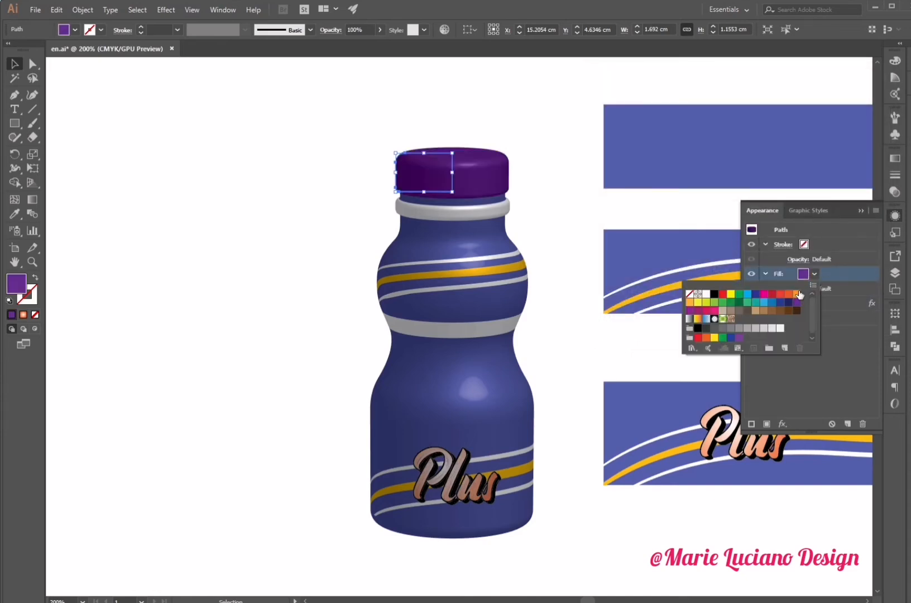
pyautogui.click(800, 294)
pyautogui.press('i')
pyautogui.click(701, 292)
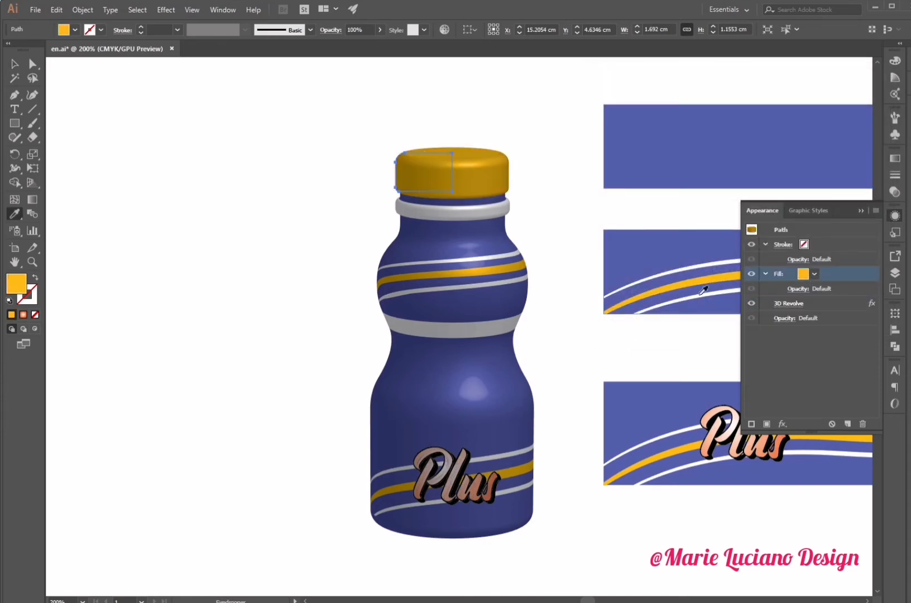
# - Reopen the bottle's 3D Revolve Map Art, map symbol 3 onto surface 1 at the base, and apply
pyautogui.press('v')
pyautogui.click(162, 208)
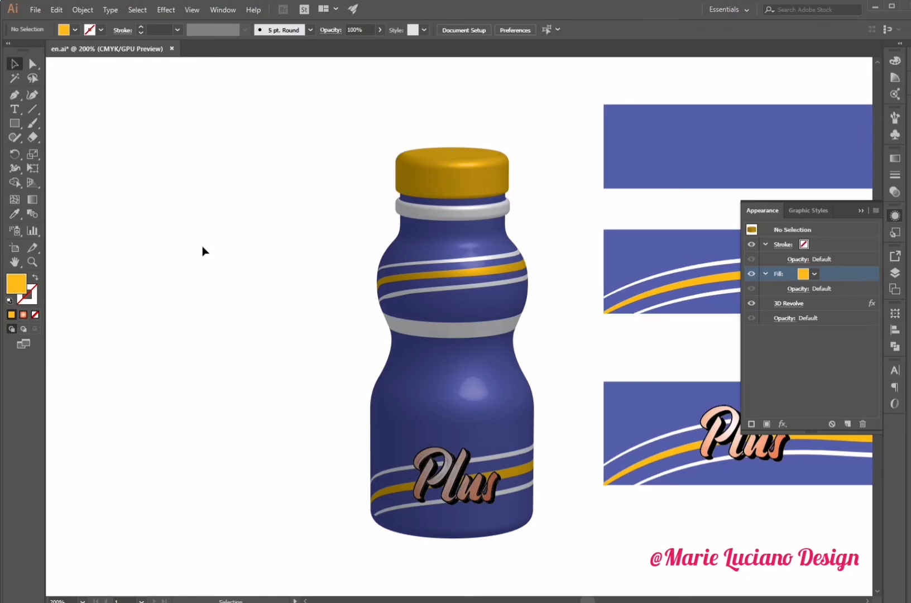
pyautogui.click(473, 450)
pyautogui.click(802, 304)
pyautogui.click(599, 334)
pyautogui.click(666, 334)
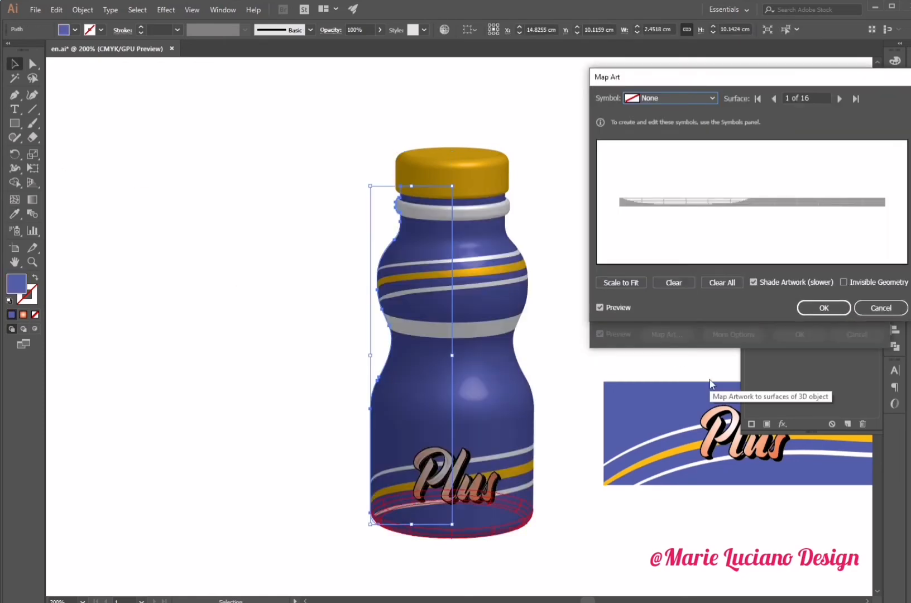
pyautogui.click(671, 97)
pyautogui.click(738, 309)
pyautogui.click(824, 308)
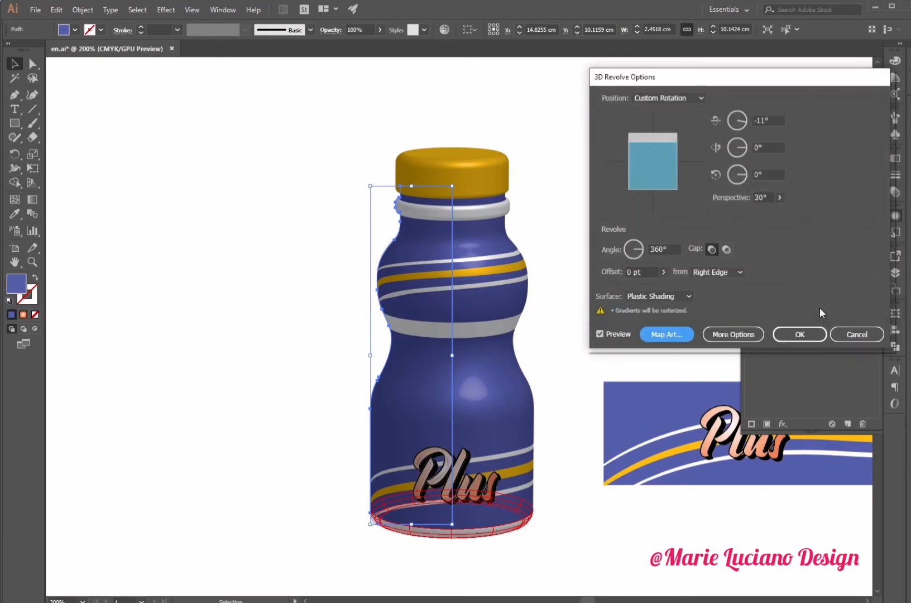
pyautogui.click(805, 333)
pyautogui.click(815, 213)
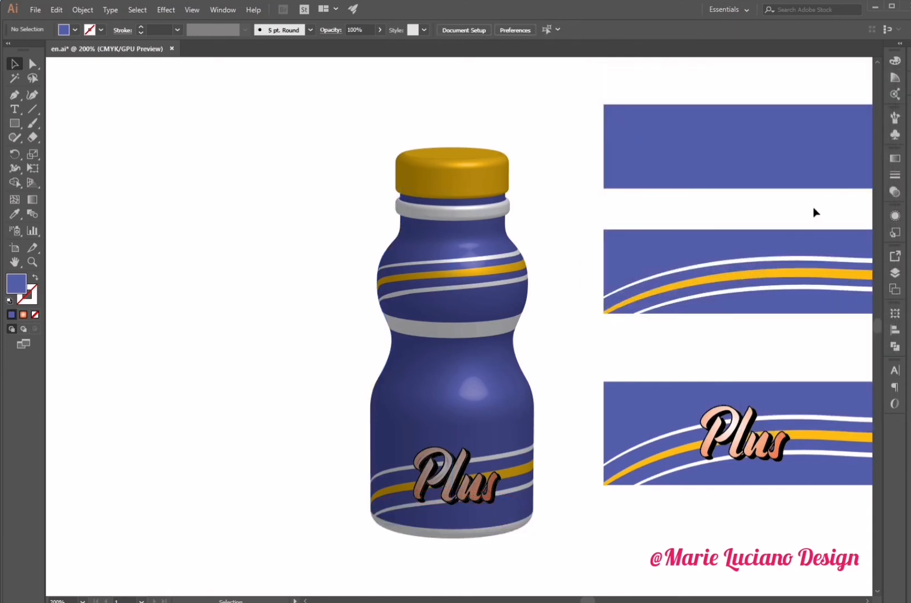
# - Zoom out and move the label rectangles away from the bottle on the artboard
pyautogui.click(32, 262)
pyautogui.keyDown('alt'); pyautogui.click(418, 398); pyautogui.keyUp('alt')
pyautogui.click(14, 64)
pyautogui.moveTo(537, 321); pyautogui.dragTo(357, 373)
pyautogui.moveTo(717, 578); pyautogui.dragTo(491, 195)
pyautogui.moveTo(454, 438); pyautogui.dragTo(841, 440)
pyautogui.click(459, 386)
pyautogui.moveTo(460, 385); pyautogui.dragTo(722, 413)
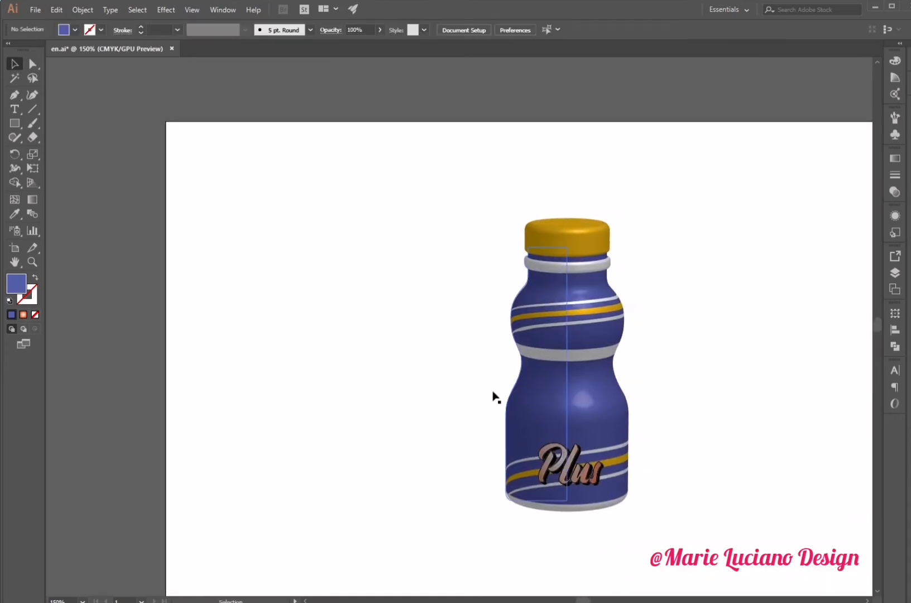
# - Reopen the bottle's Map Art with preview and map symbol 3 onto surface 6
pyautogui.click(33, 262)
pyautogui.click(706, 401)
pyautogui.click(15, 64)
pyautogui.click(485, 316)
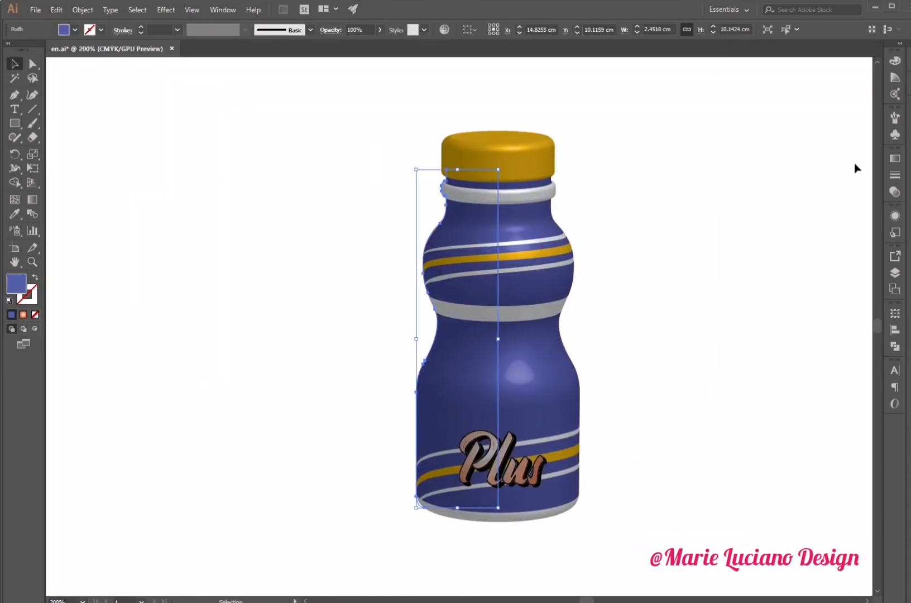
pyautogui.click(895, 215)
pyautogui.click(793, 304)
pyautogui.click(601, 334)
pyautogui.click(667, 334)
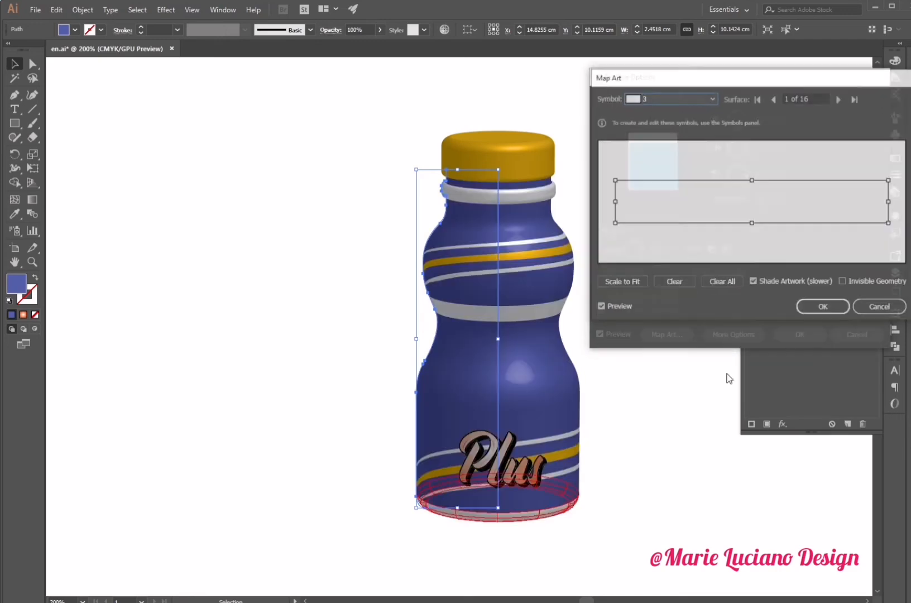
pyautogui.click(839, 99)
pyautogui.click(840, 99)
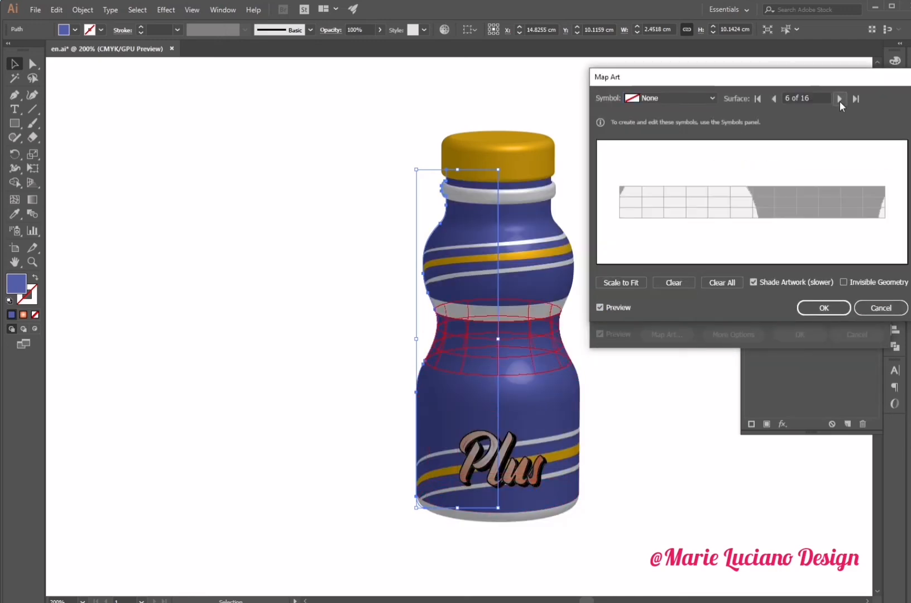
pyautogui.click(687, 98)
pyautogui.click(688, 225)
# - Replace the artwork on surface 8 with symbol 3
pyautogui.click(839, 98)
pyautogui.click(840, 99)
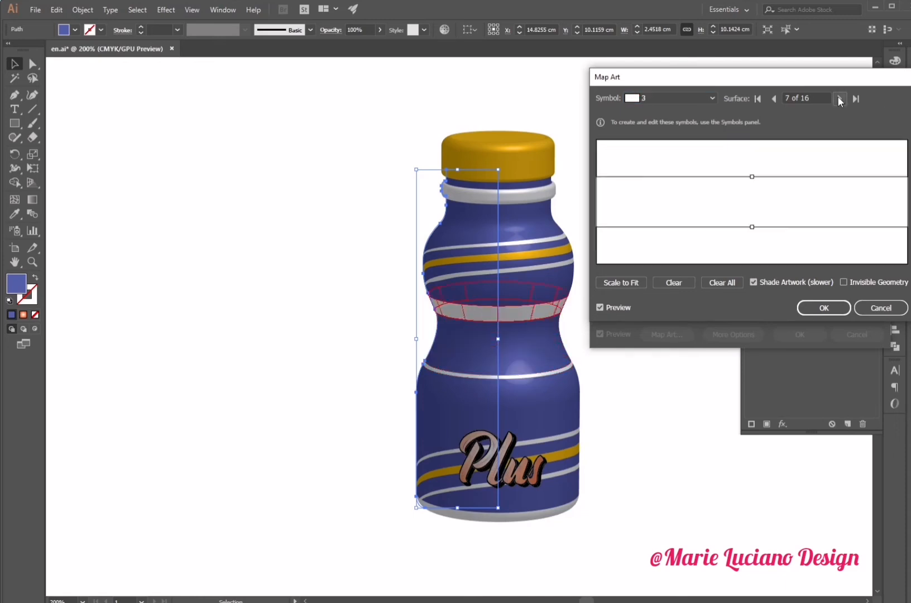
# - Map symbol 3 onto surface 14 and stretch it taller to cover the surface
pyautogui.click(840, 99)
pyautogui.click(839, 99)
pyautogui.click(691, 98)
pyautogui.click(691, 225)
pyautogui.click(839, 99)
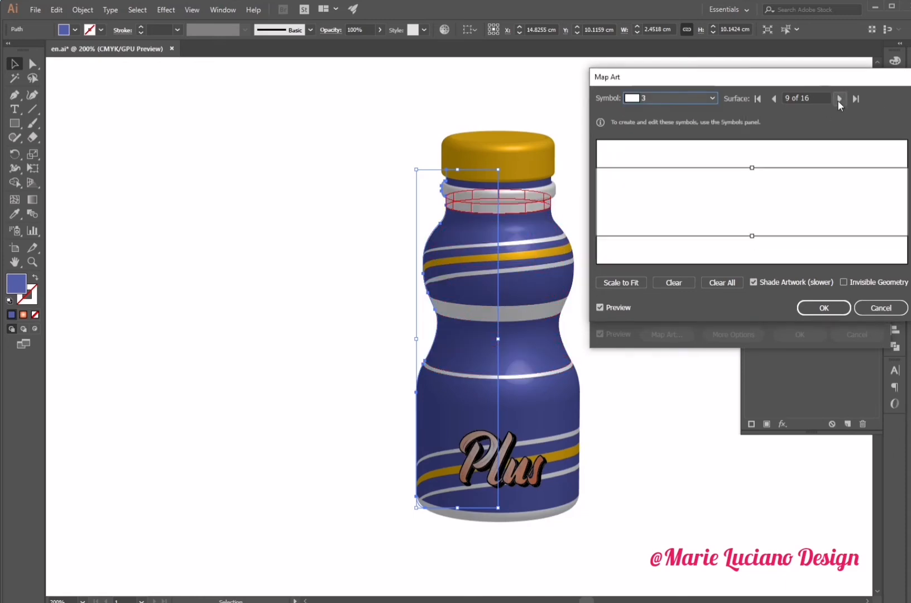
pyautogui.click(840, 99)
pyautogui.click(840, 99)
pyautogui.click(839, 99)
pyautogui.click(839, 99)
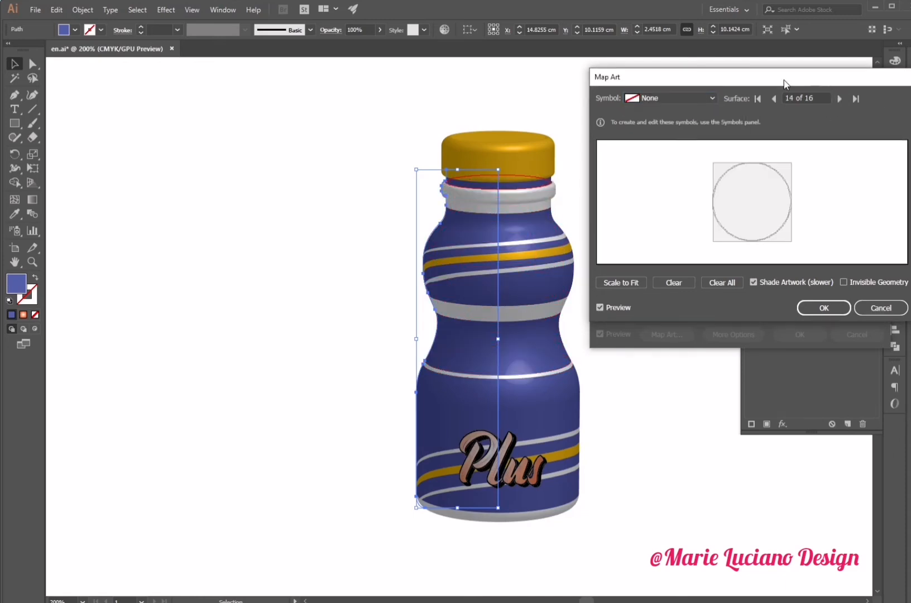
pyautogui.click(685, 97)
pyautogui.click(705, 228)
pyautogui.moveTo(752, 169); pyautogui.dragTo(752, 161)
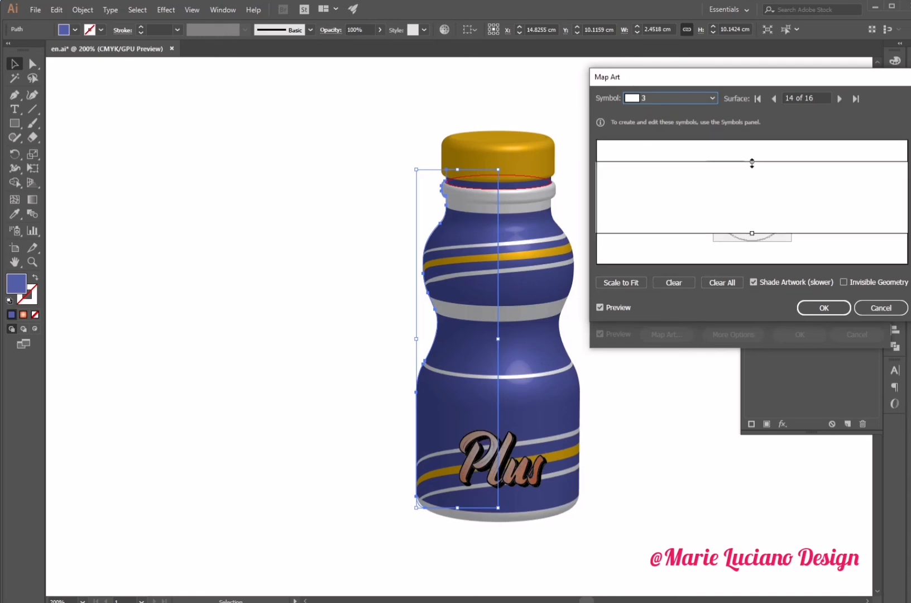
pyautogui.moveTo(753, 236); pyautogui.dragTo(753, 244)
# - Map symbol 3 onto surface 15 under the cap, then apply the Map Art and 3D Revolve settings
pyautogui.click(838, 100)
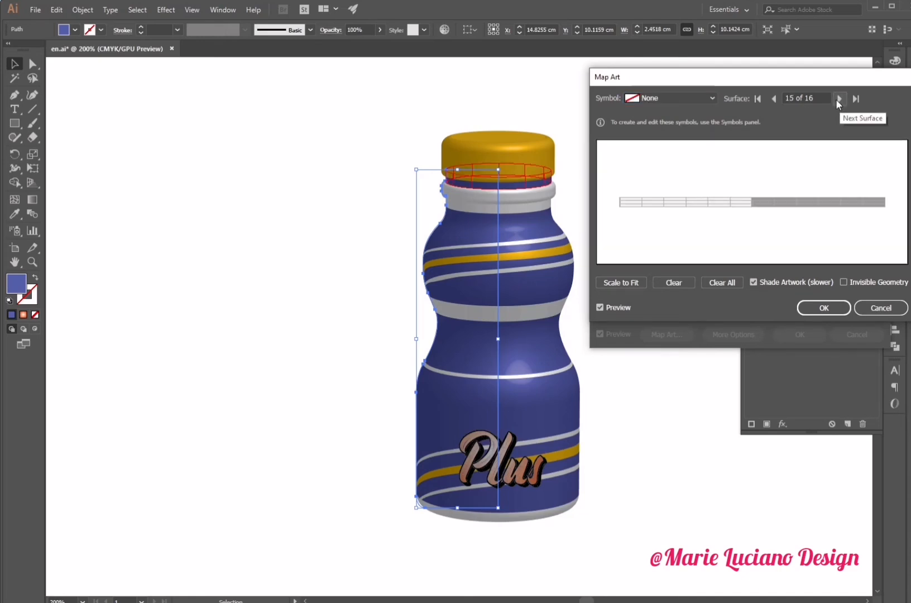
pyautogui.click(687, 98)
pyautogui.click(682, 226)
pyautogui.click(839, 98)
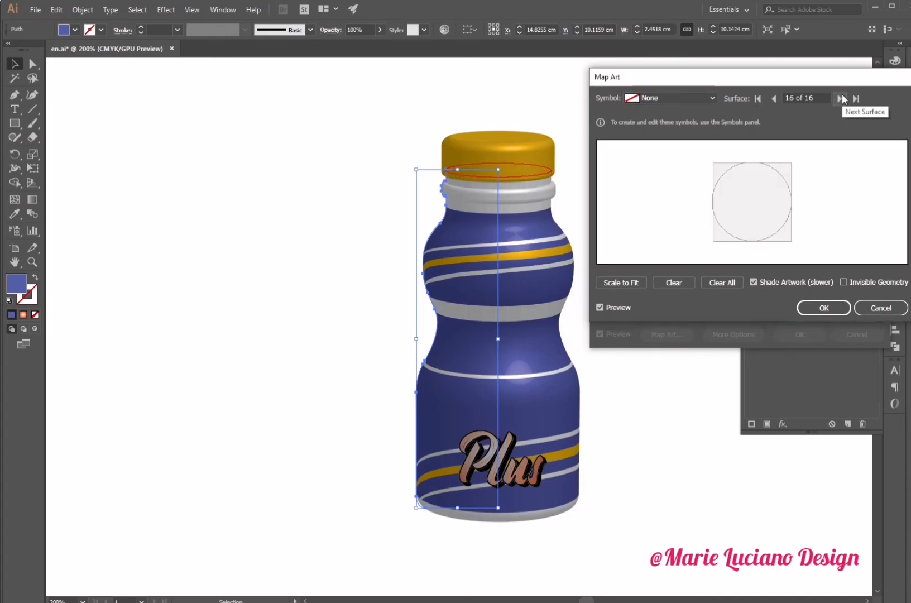
pyautogui.click(824, 308)
pyautogui.click(803, 334)
pyautogui.click(746, 452)
pyautogui.click(860, 210)
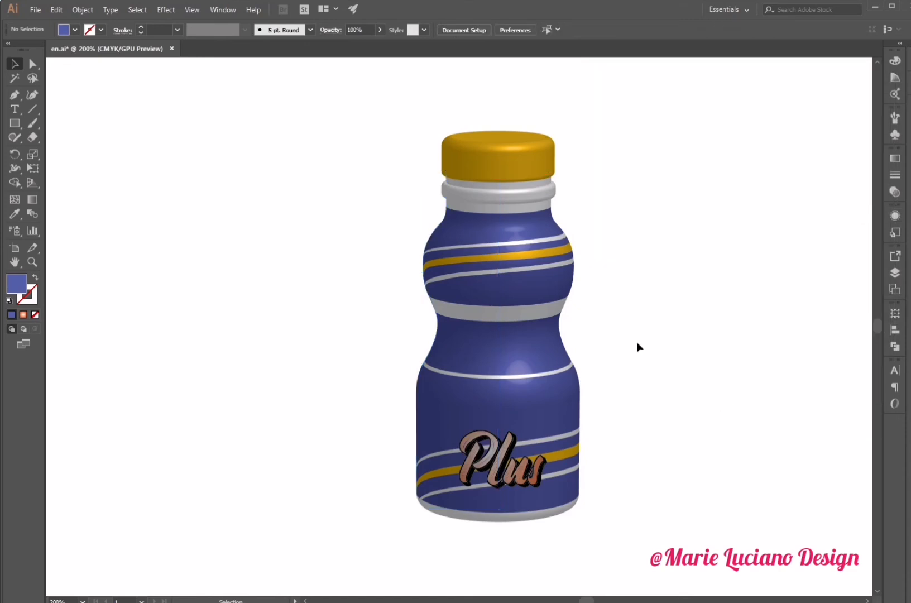
# - Change the cap's fill colour to red
pyautogui.click(516, 148)
pyautogui.click(895, 216)
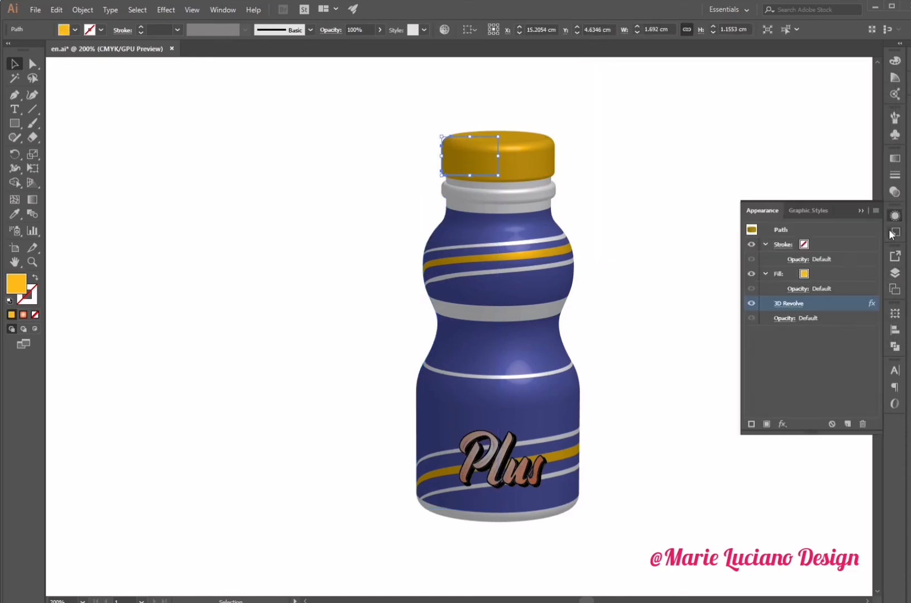
pyautogui.click(813, 275)
pyautogui.click(814, 274)
pyautogui.click(789, 294)
pyautogui.click(781, 294)
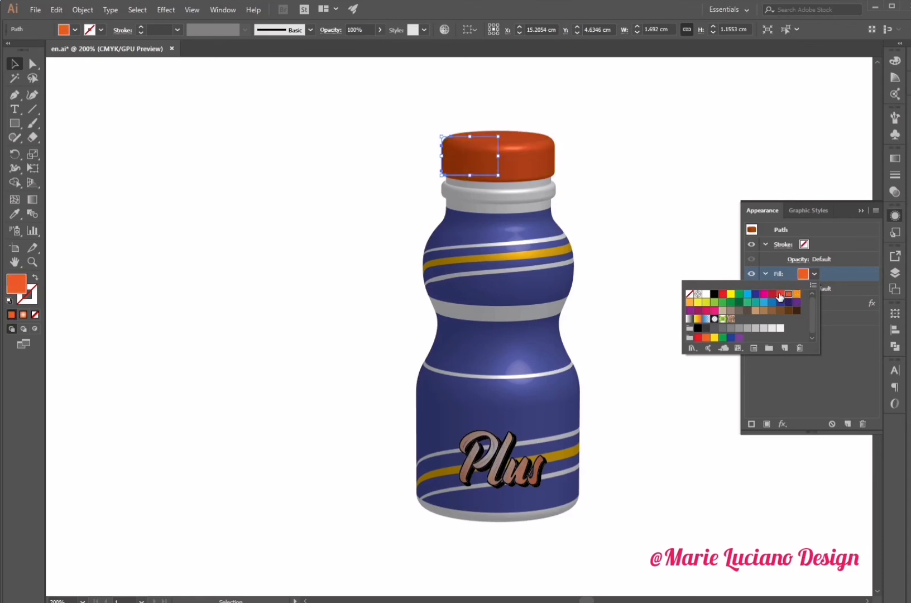
pyautogui.click(772, 294)
pyautogui.click(788, 302)
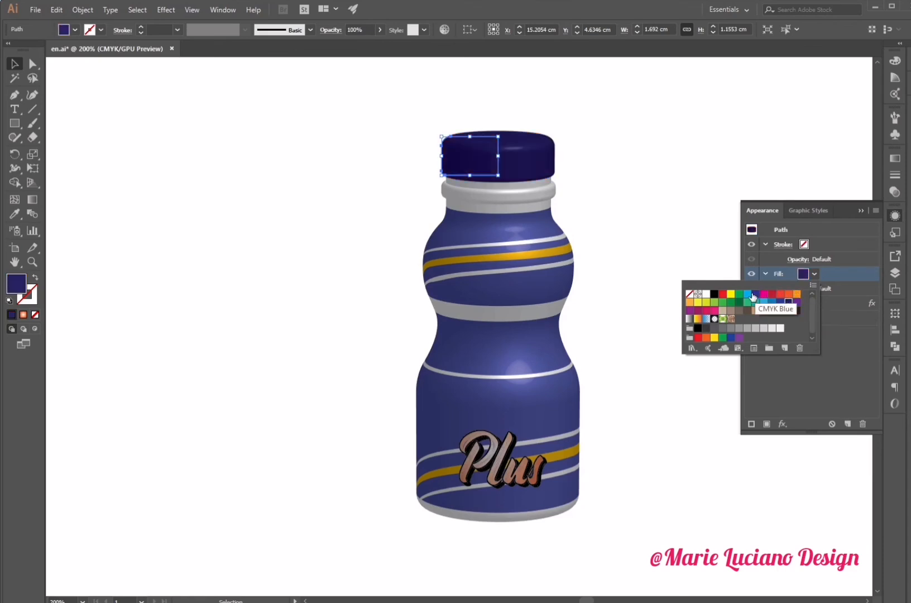
pyautogui.click(764, 295)
pyautogui.click(772, 295)
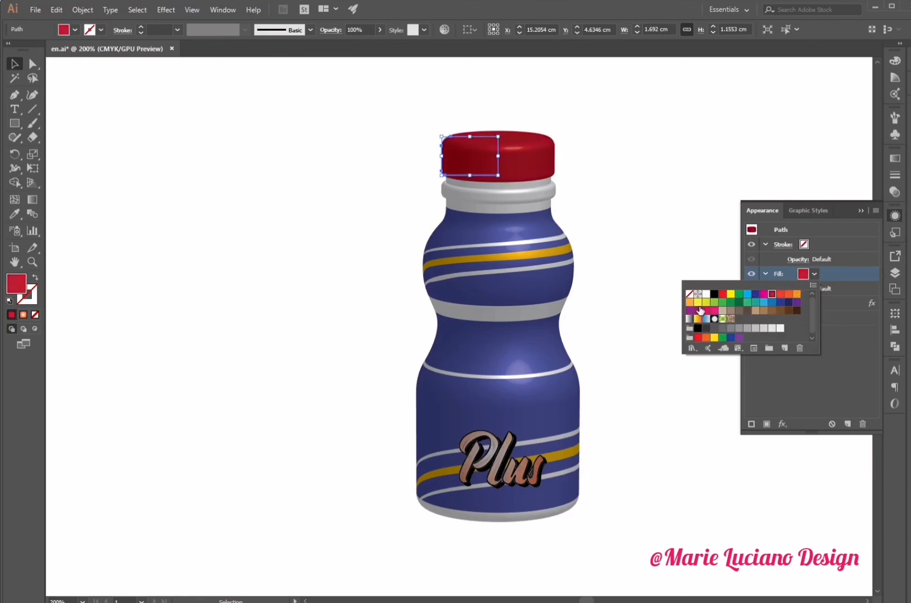
pyautogui.click(706, 337)
pyautogui.click(723, 295)
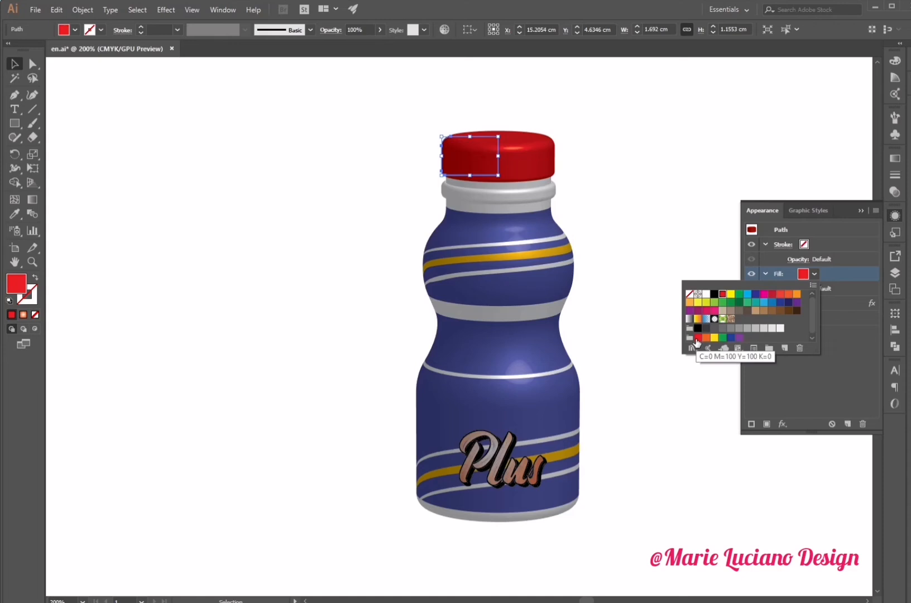
# - Recolour the Plus text's radial gradient to run from orange to red, removing the extra middle stop
pyautogui.click(862, 211)
pyautogui.click(862, 211)
pyautogui.moveTo(713, 388); pyautogui.dragTo(440, 425)
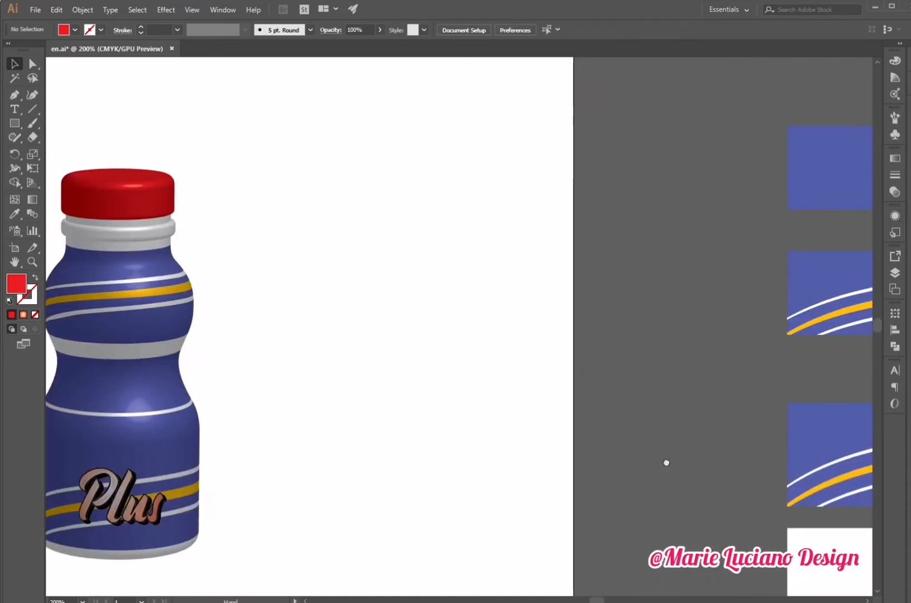
pyautogui.moveTo(666, 461); pyautogui.dragTo(391, 326)
pyautogui.doubleClick(621, 326)
pyautogui.click(537, 322)
pyautogui.click(621, 325)
pyautogui.doubleClick(621, 326)
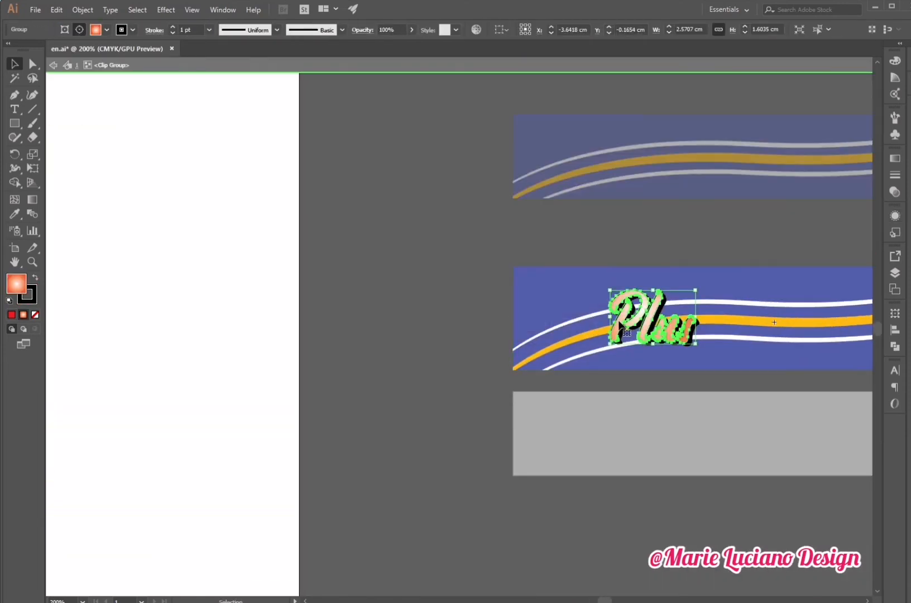
pyautogui.click(894, 160)
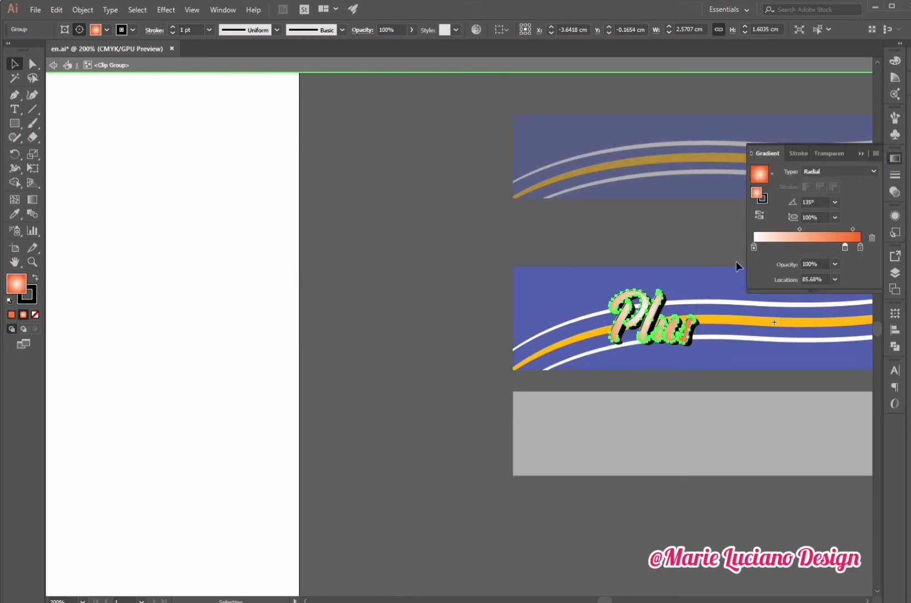
pyautogui.doubleClick(860, 246)
pyautogui.click(845, 247)
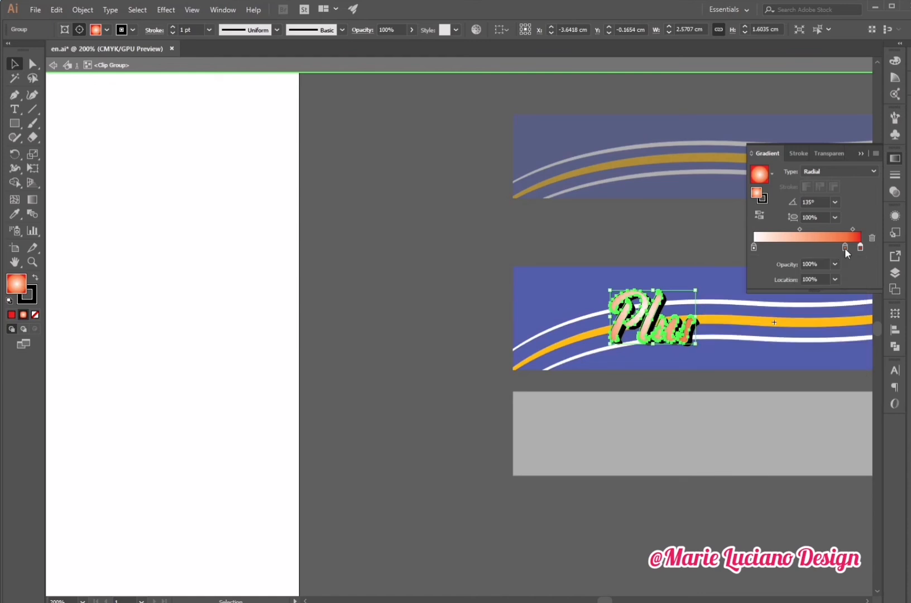
pyautogui.moveTo(845, 248); pyautogui.dragTo(774, 321)
pyautogui.doubleClick(754, 247)
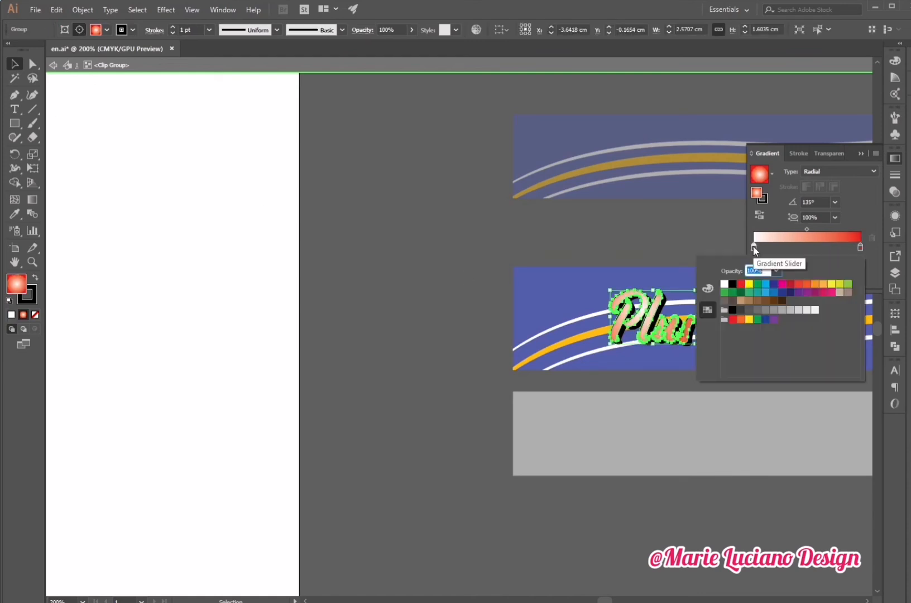
pyautogui.click(771, 285)
pyautogui.click(865, 246)
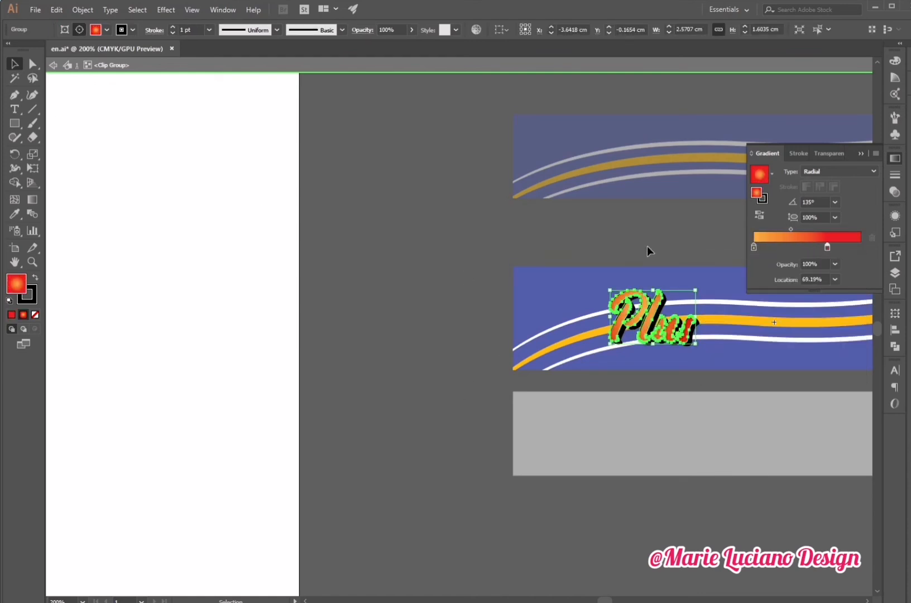
# - Edit the label symbol and apply the same orange-to-red gradient to its Plus text with the Eyedropper
pyautogui.doubleClick(647, 246)
pyautogui.hscroll(5, 641, 335)
pyautogui.doubleClick(641, 335)
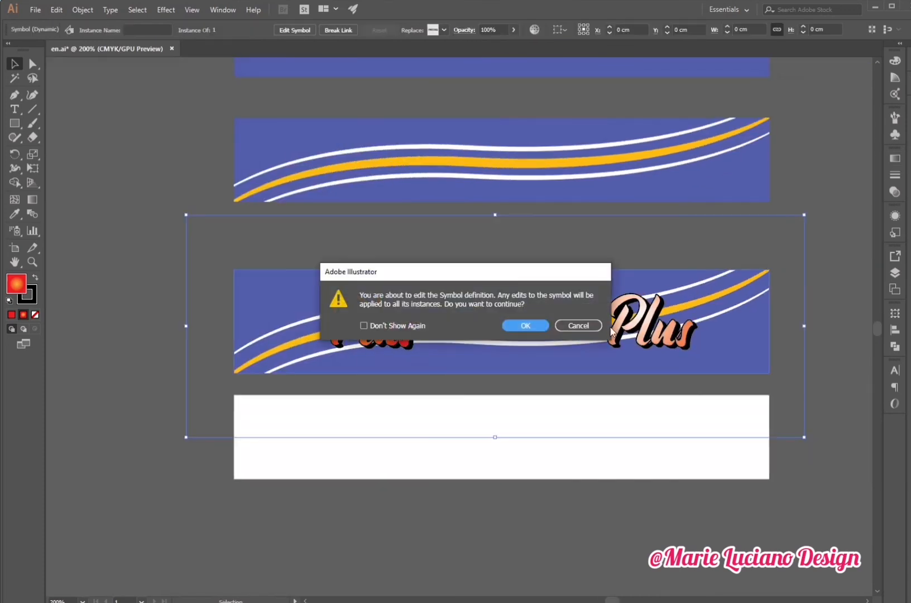
pyautogui.click(523, 324)
pyautogui.hotkey('ctrl', 'a')
pyautogui.click(14, 214)
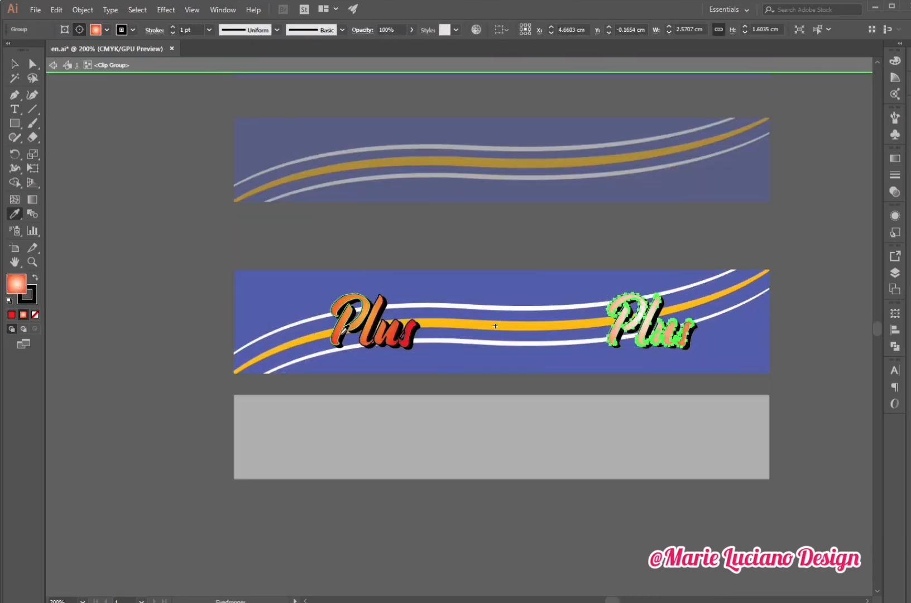
pyautogui.click(341, 331)
# - Reapply the bottle body's 3D Revolve with preview to refresh the mapped label art
pyautogui.click(14, 64)
pyautogui.doubleClick(158, 202)
pyautogui.moveTo(159, 202); pyautogui.dragTo(694, 482)
pyautogui.click(465, 397)
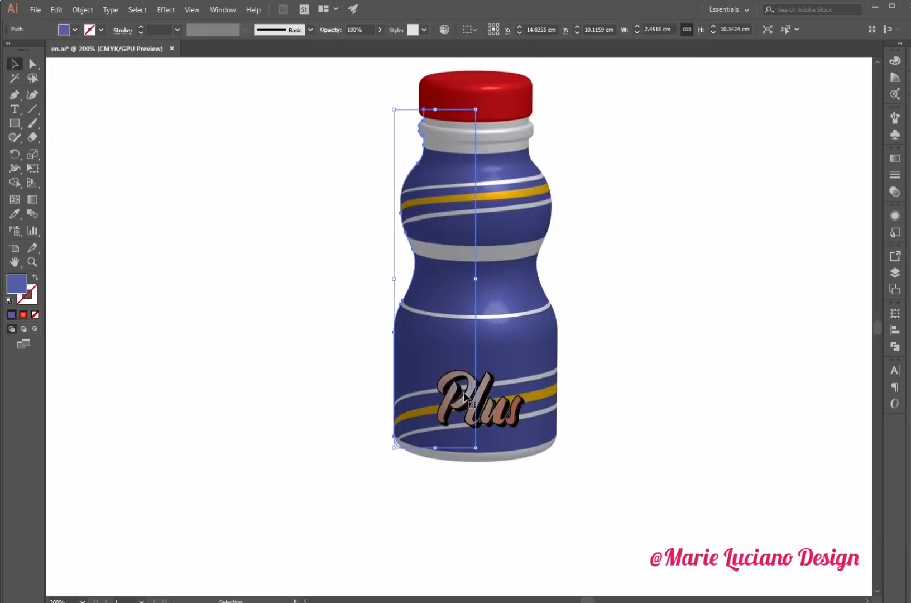
pyautogui.click(895, 216)
pyautogui.click(786, 304)
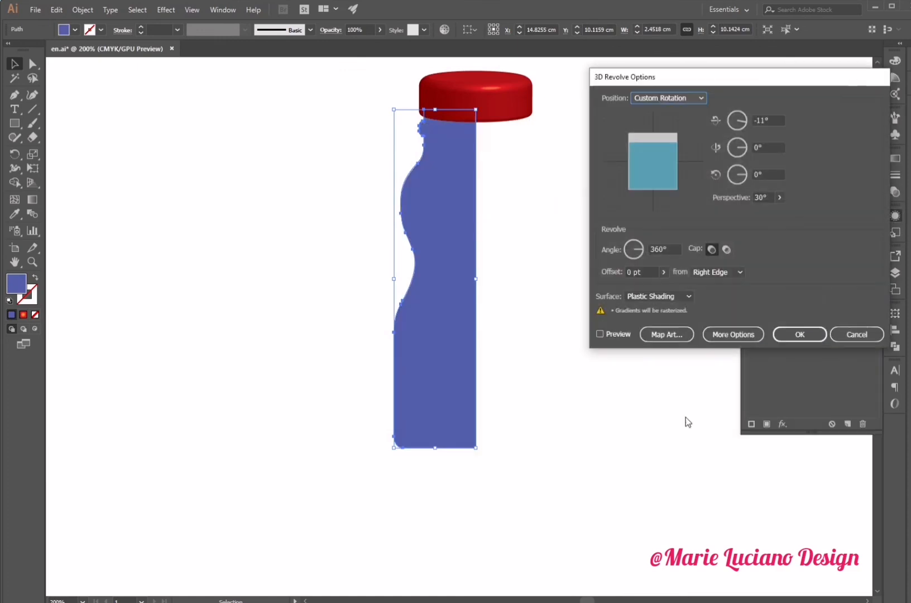
pyautogui.click(601, 334)
pyautogui.click(821, 334)
pyautogui.click(672, 521)
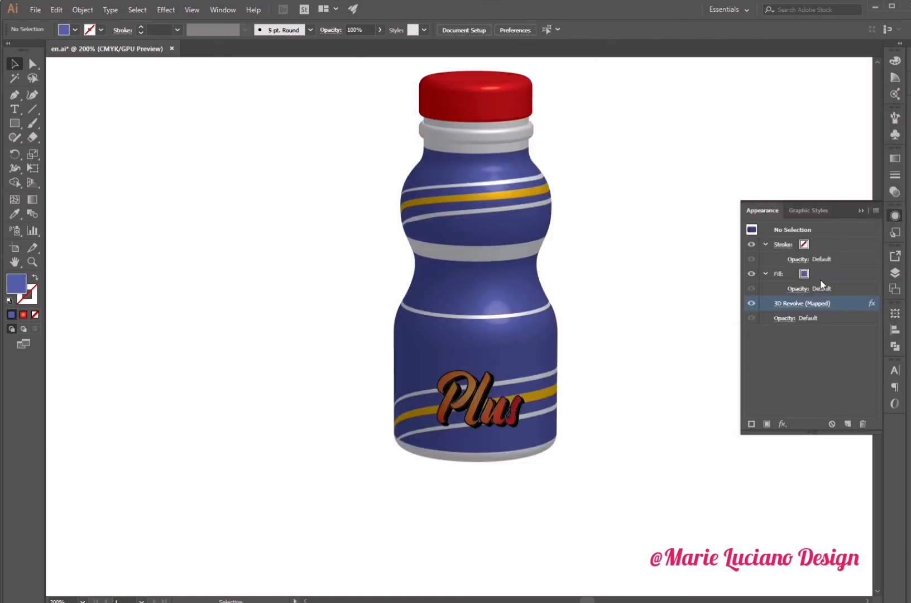
# - Raise the bottle's 3D Revolve shading to 100% light, 61% ambient and 82% highlight intensity
pyautogui.click(804, 303)
pyautogui.click(729, 332)
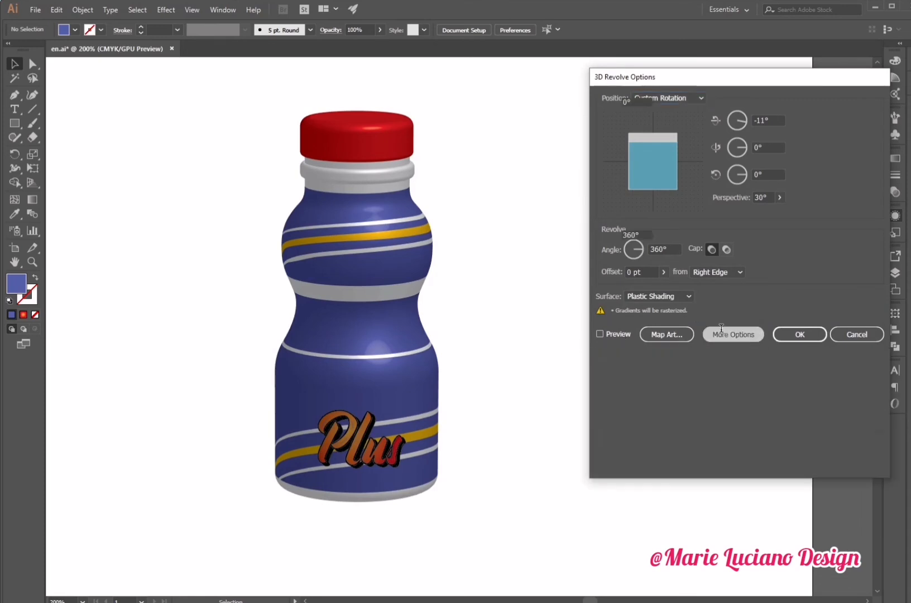
pyautogui.click(750, 314)
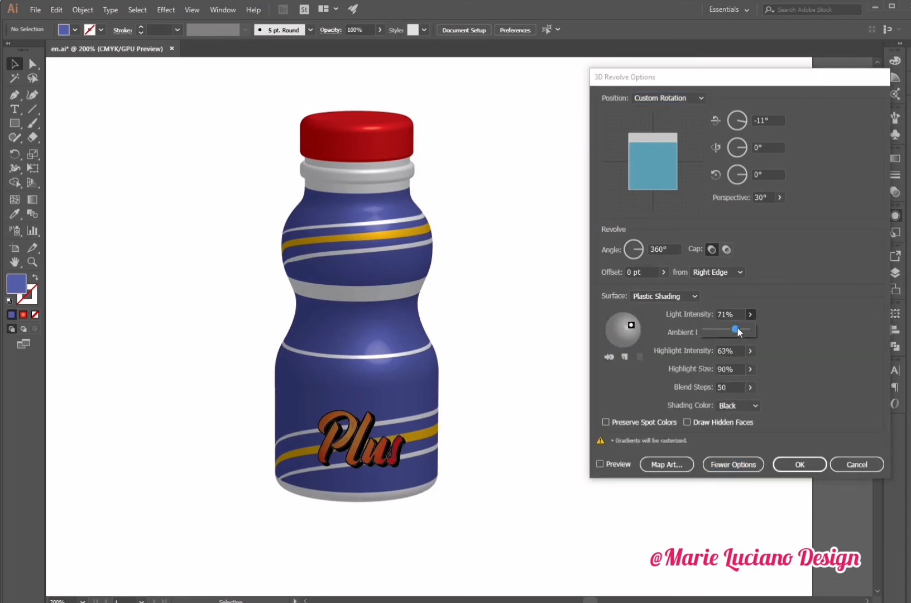
pyautogui.moveTo(737, 327); pyautogui.dragTo(735, 351)
pyautogui.click(750, 351)
pyautogui.click(750, 332)
pyautogui.click(600, 464)
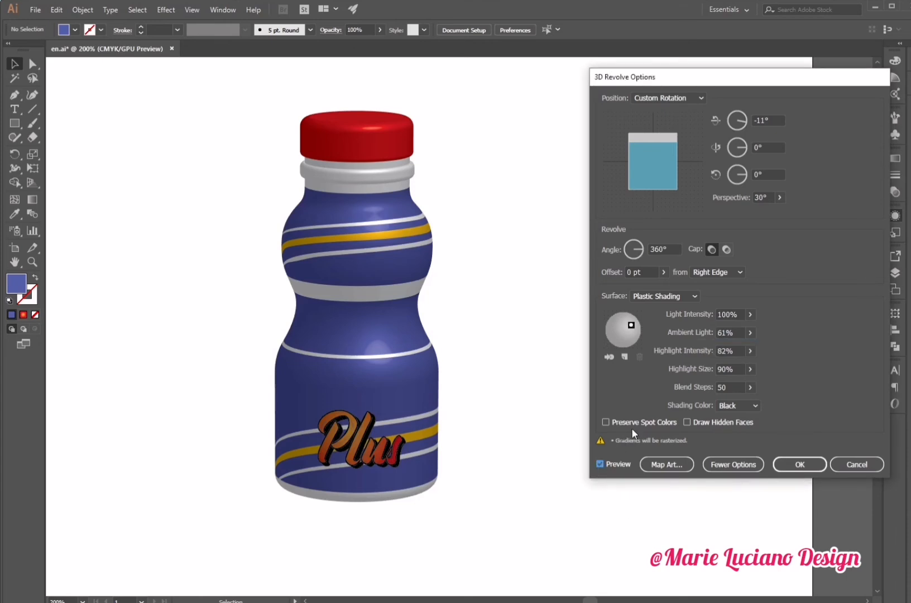
pyautogui.click(852, 464)
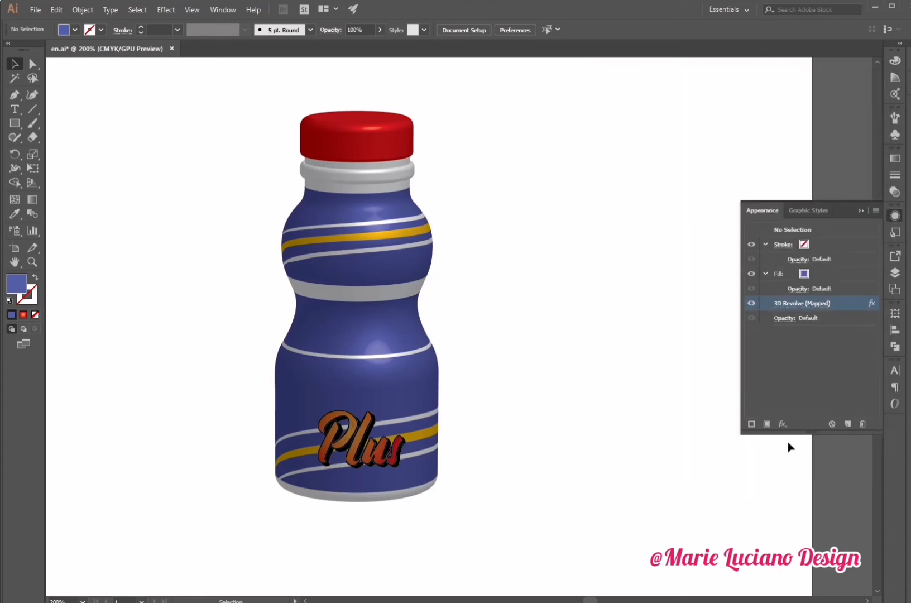
# - Draw a black ellipse about 6.1 cm wide and 1.1 cm tall under the bottle's base
pyautogui.click(552, 368)
pyautogui.moveTo(541, 382); pyautogui.dragTo(641, 394)
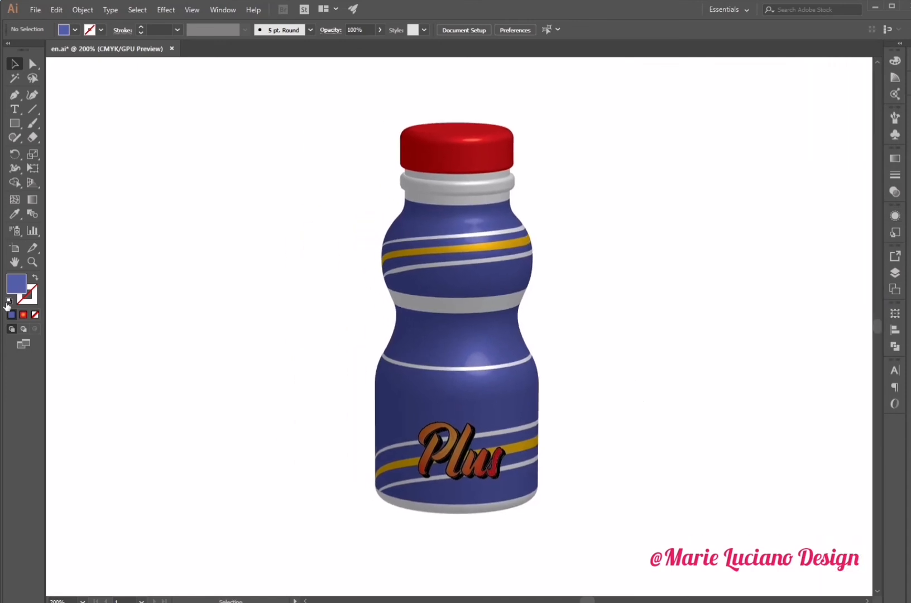
pyautogui.click(9, 302)
pyautogui.click(36, 315)
pyautogui.click(35, 278)
pyautogui.moveTo(14, 123); pyautogui.dragTo(42, 152)
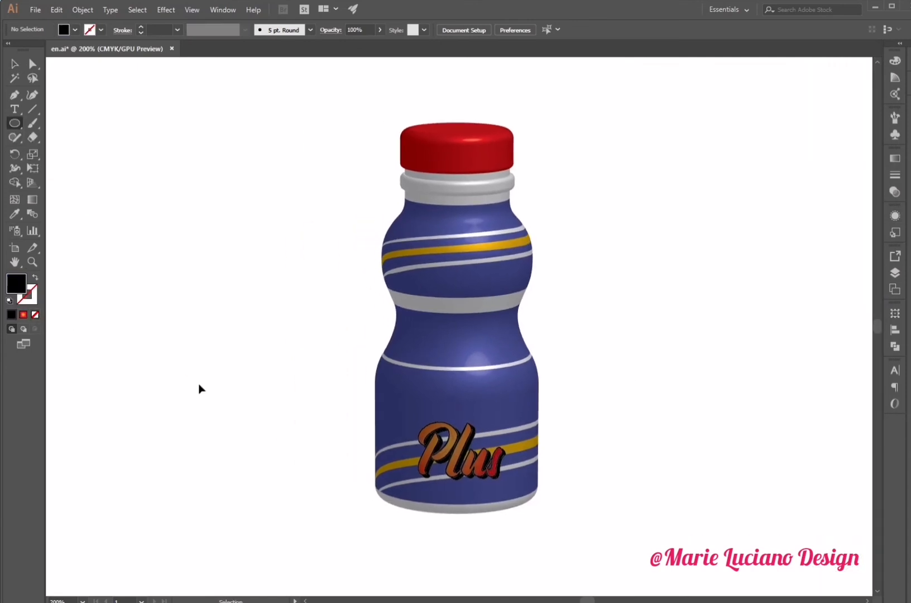
pyautogui.moveTo(358, 484)
pyautogui.mouseDown()
pyautogui.moveTo(573, 523)
pyautogui.moveTo(561, 521)
pyautogui.mouseUp()
pyautogui.press('v')
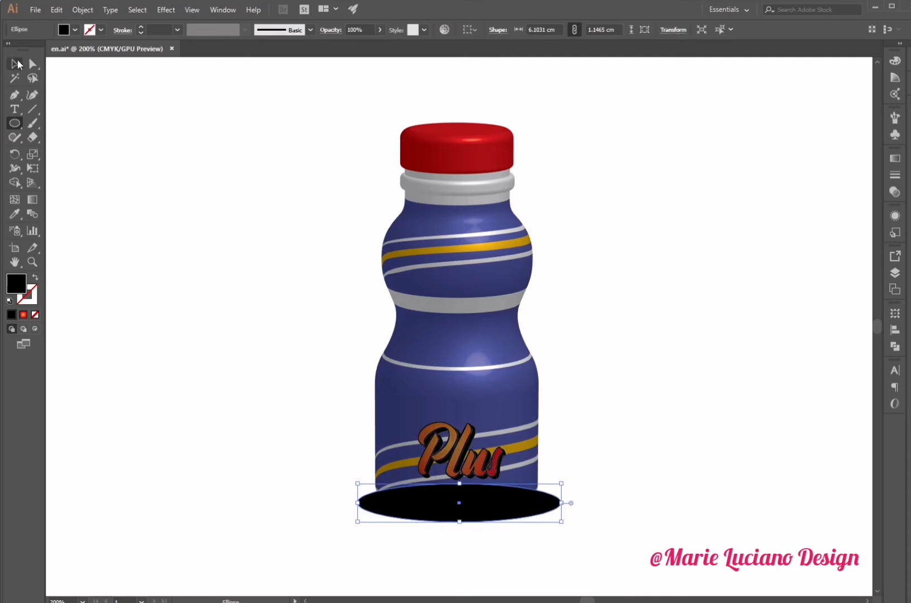
# - Send the ellipse behind the bottle and position it at the base, about 1.27 cm tall
pyautogui.scroll(3, 501, 517)
pyautogui.rightClick(502, 513)
pyautogui.moveTo(539, 451)
pyautogui.click(668, 491)
pyautogui.moveTo(639, 474); pyautogui.dragTo(673, 412)
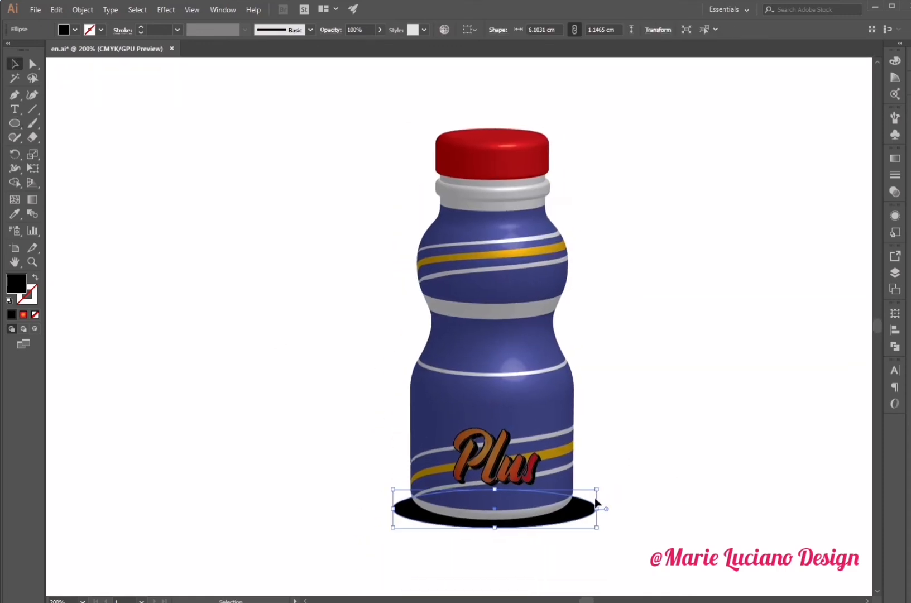
pyautogui.moveTo(499, 530); pyautogui.dragTo(499, 532)
# - Apply a Gaussian Blur of about 38.5 pixels to the ellipse
pyautogui.click(166, 9)
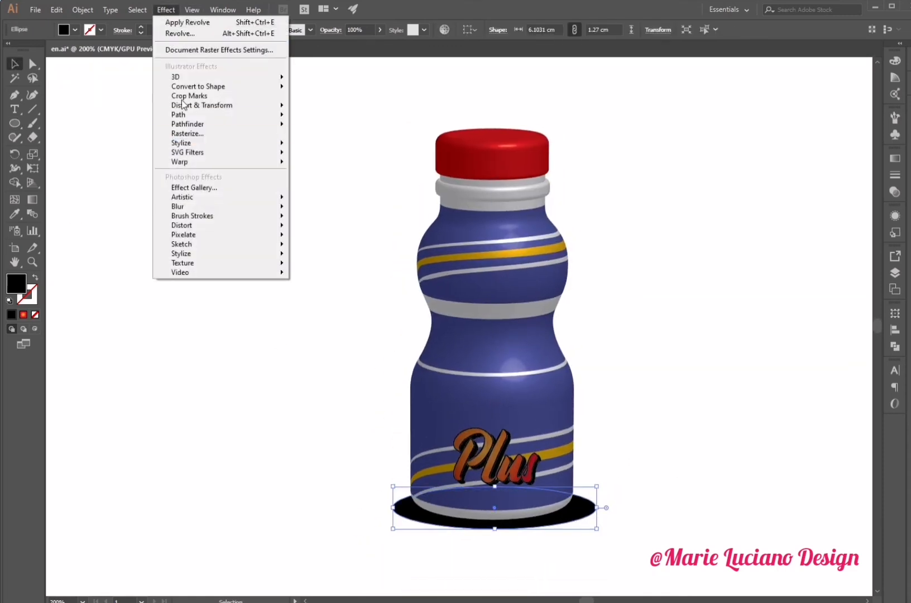
pyautogui.moveTo(186, 206)
pyautogui.click(336, 208)
pyautogui.click(352, 317)
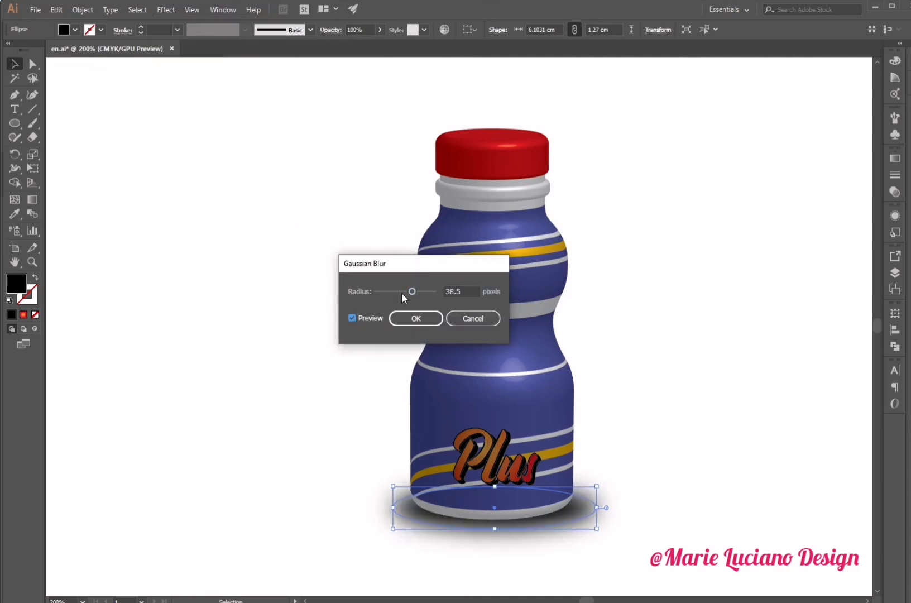
pyautogui.moveTo(404, 294); pyautogui.dragTo(409, 295)
pyautogui.click(416, 318)
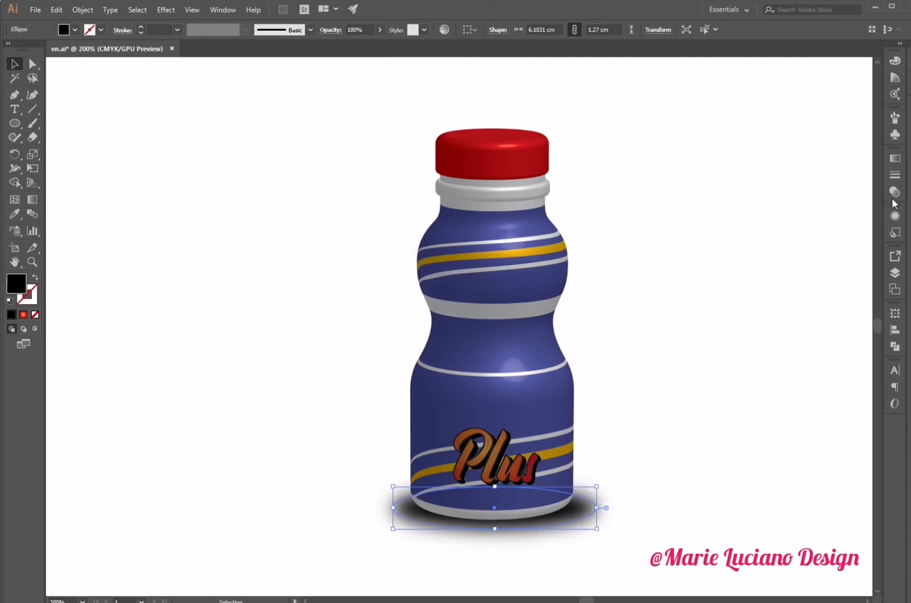
# - Set the shadow ellipse's blend mode to Multiply and its opacity to 67%
pyautogui.click(895, 192)
pyautogui.click(777, 171)
pyautogui.click(776, 213)
pyautogui.click(866, 171)
pyautogui.moveTo(867, 185); pyautogui.dragTo(850, 208)
pyautogui.click(749, 401)
pyautogui.click(597, 509)
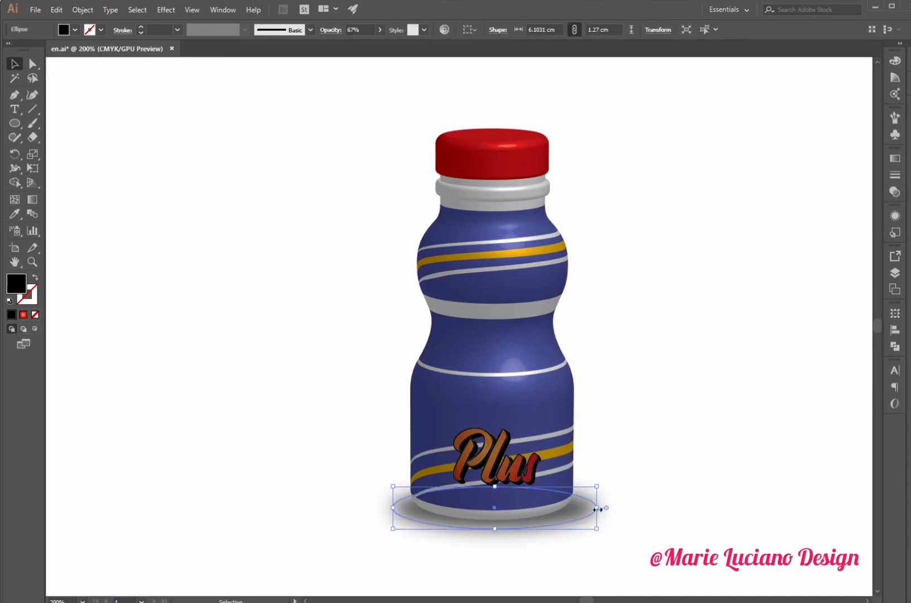
# - Fill the ellipse with a black radial gradient whose outer stop fades to 0% opacity
pyautogui.click(895, 160)
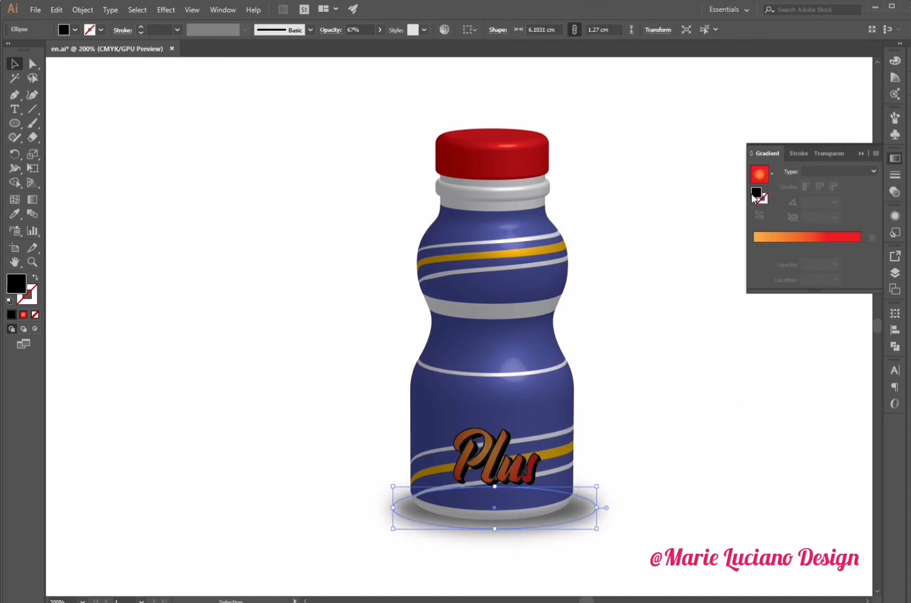
pyautogui.moveTo(755, 195); pyautogui.dragTo(821, 280)
pyautogui.moveTo(786, 246); pyautogui.dragTo(853, 248)
pyautogui.moveTo(754, 247); pyautogui.dragTo(761, 277)
pyautogui.moveTo(861, 247); pyautogui.dragTo(754, 248)
pyautogui.moveTo(852, 248); pyautogui.dragTo(887, 249)
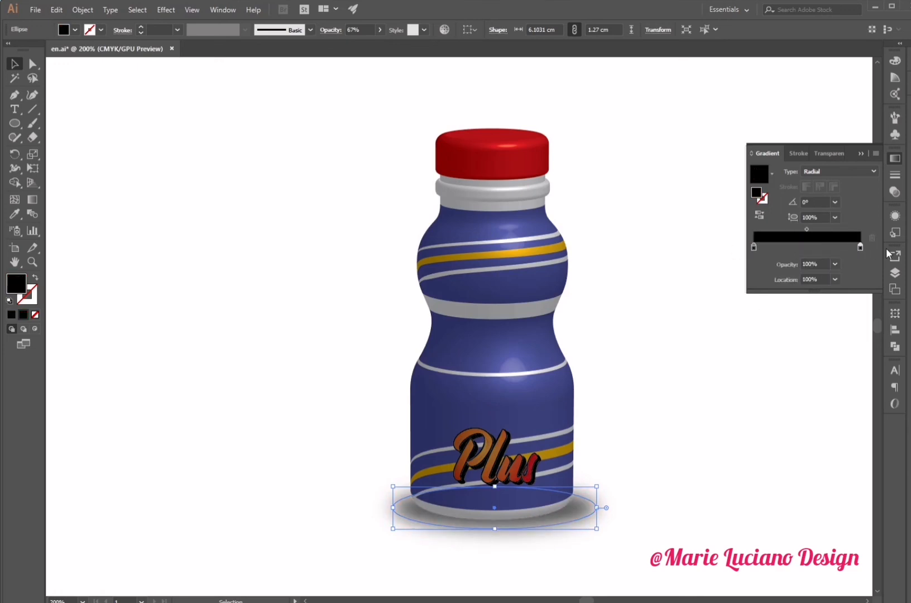
pyautogui.click(836, 264)
pyautogui.click(846, 276)
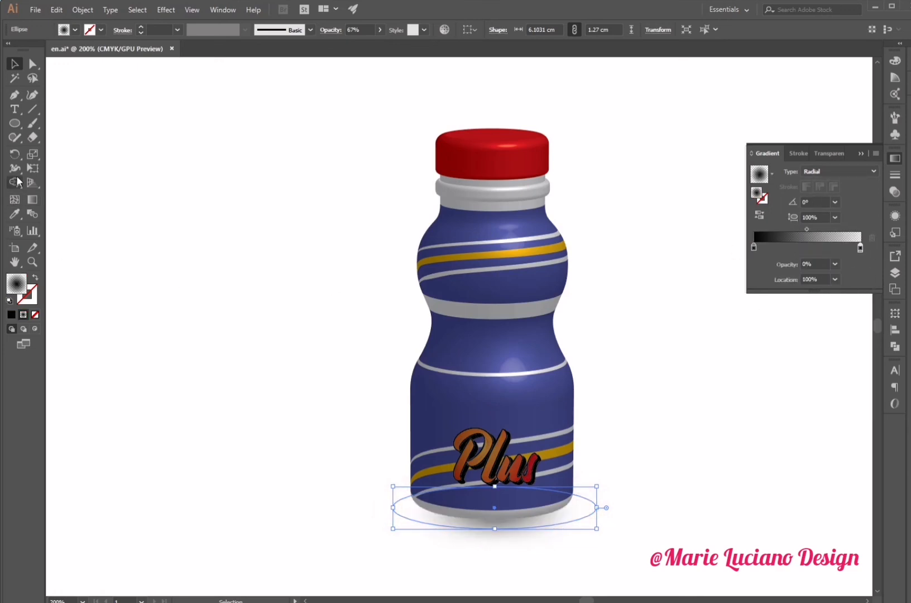
# - Stretch the ellipse's radial gradient with the Gradient tool and set the outer stop's opacity to 40%
pyautogui.click(31, 202)
pyautogui.moveTo(597, 508); pyautogui.dragTo(598, 508)
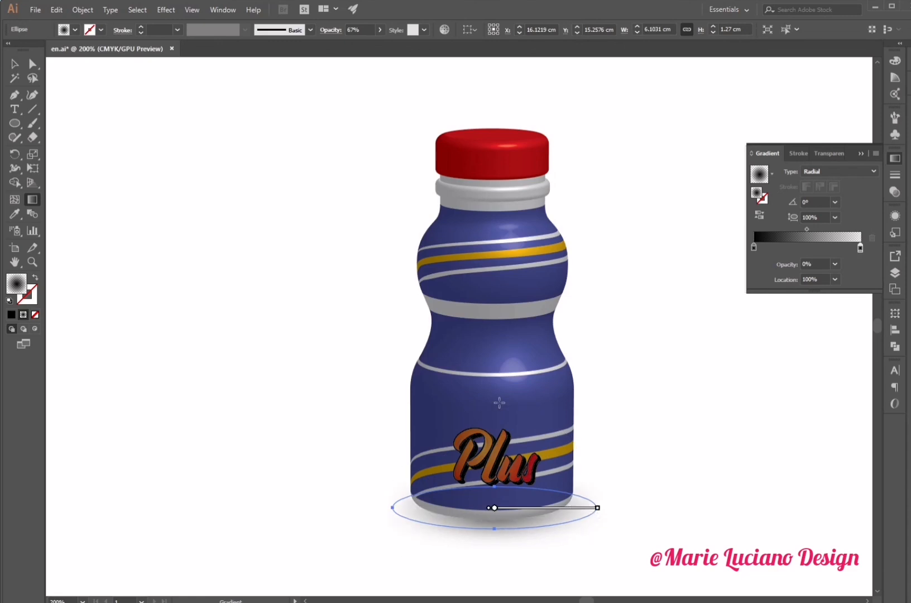
pyautogui.moveTo(495, 405); pyautogui.dragTo(495, 486)
pyautogui.moveTo(598, 508); pyautogui.dragTo(645, 508)
pyautogui.click(835, 264)
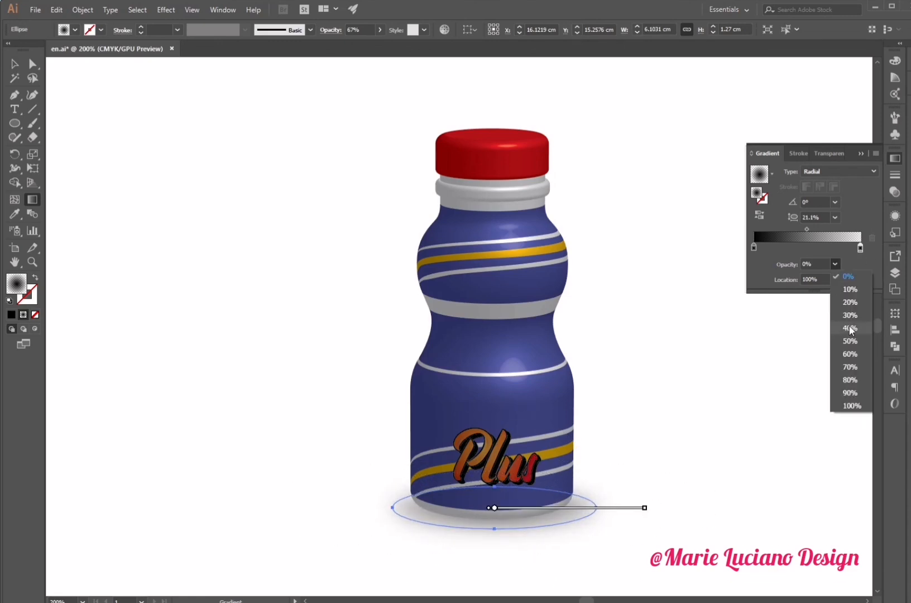
pyautogui.click(851, 327)
# - Lower the shadow ellipse's opacity to 43%
pyautogui.click(14, 65)
pyautogui.click(275, 212)
pyautogui.click(861, 153)
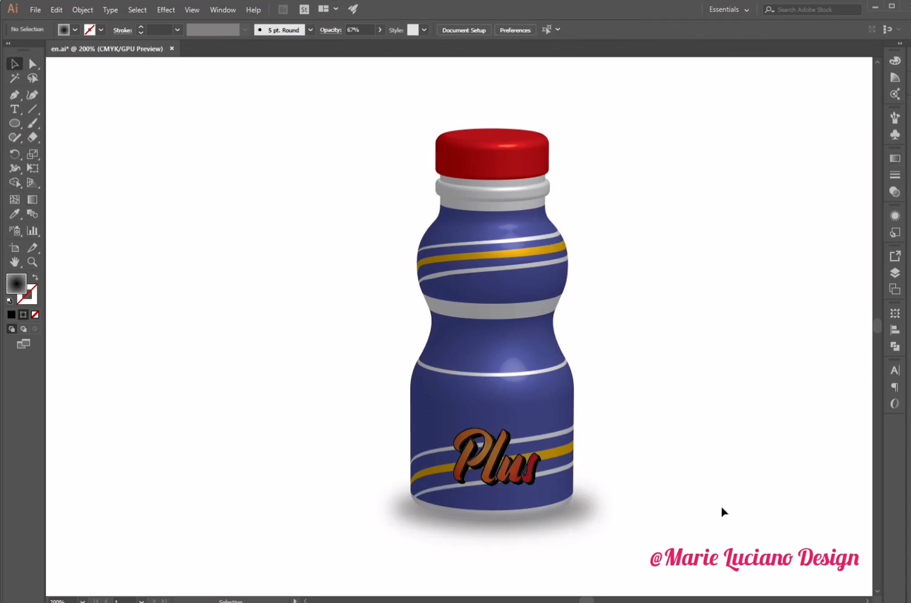
pyautogui.click(563, 520)
pyautogui.click(895, 191)
pyautogui.click(827, 335)
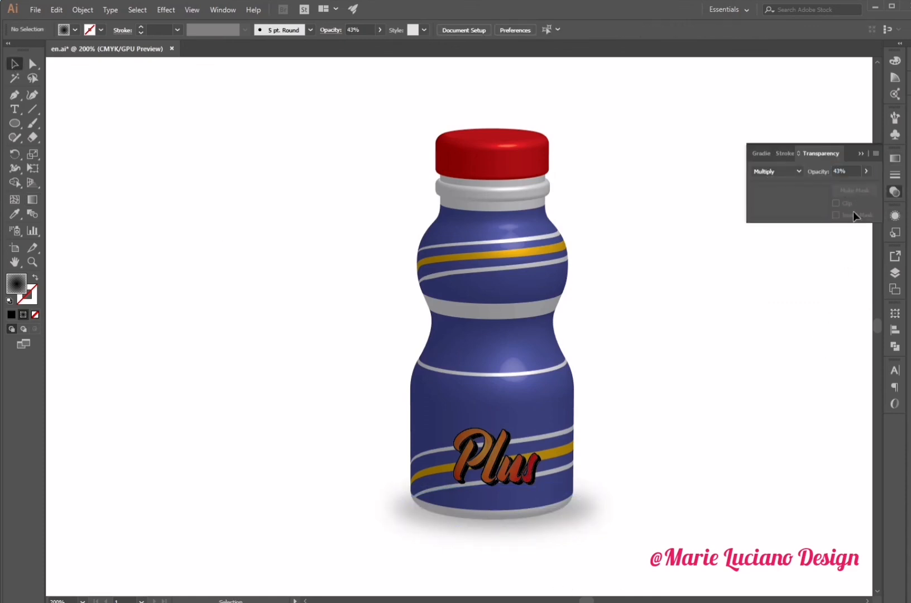
# - Duplicate the bottle together with its shadow to the right and nudge the copy slightly upward
pyautogui.click(862, 152)
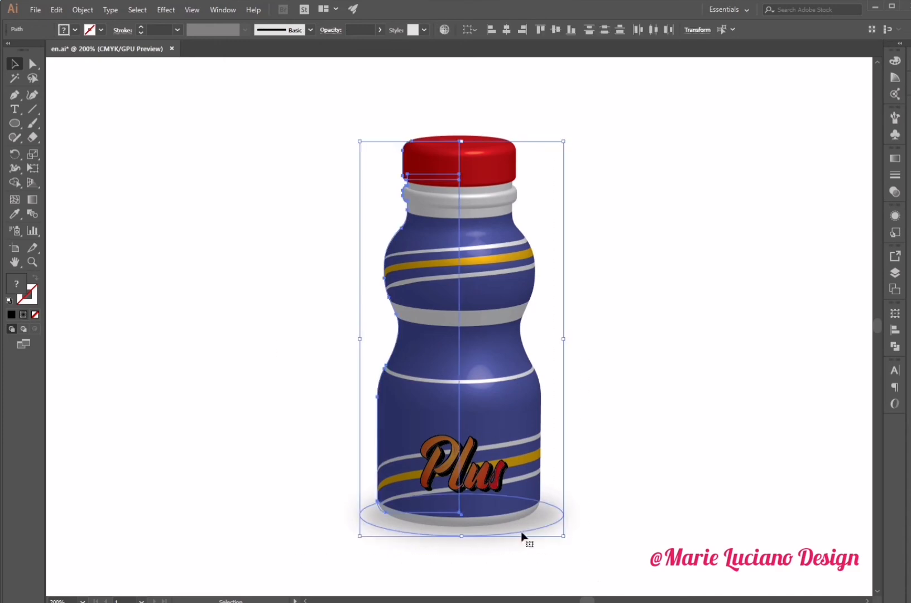
pyautogui.moveTo(523, 537); pyautogui.dragTo(657, 523)
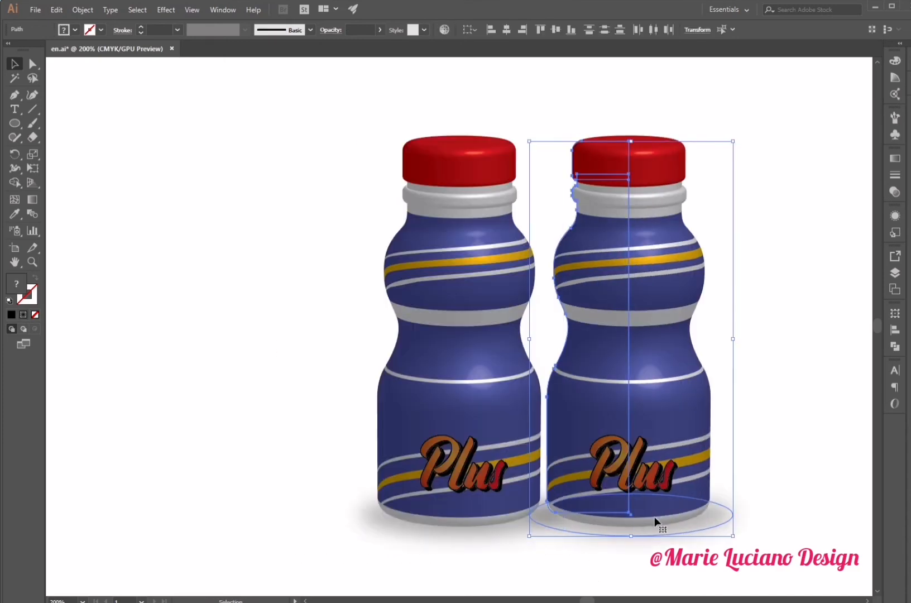
pyautogui.press('Up')
pyautogui.press('Up')
pyautogui.press('Up')
pyautogui.press('Up')
pyautogui.press('Up')
pyautogui.press('Up')
pyautogui.press('Up')
pyautogui.press('Up')
pyautogui.press('Up')
pyautogui.press('Up')
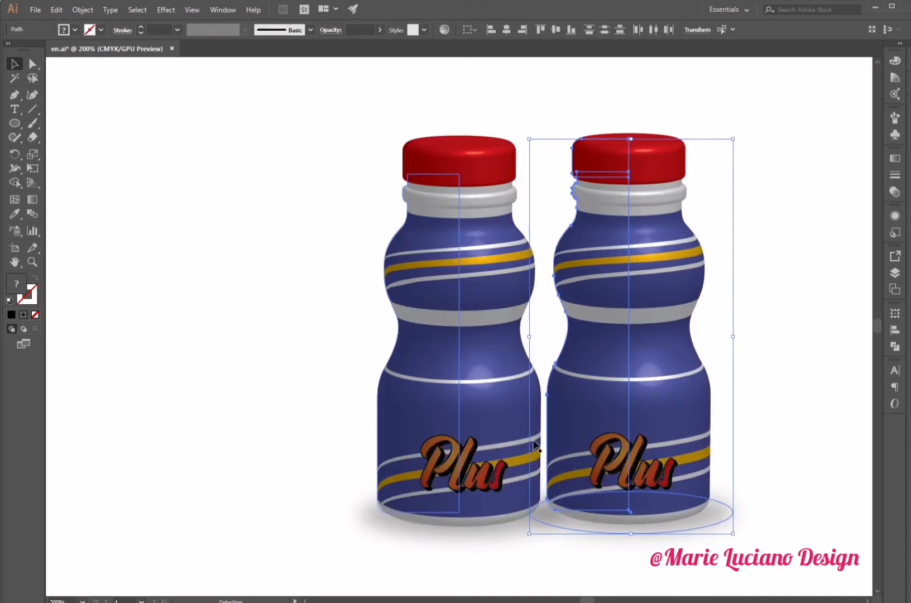
# - Scale the copied bottle slightly smaller and send it behind the original bottle
pyautogui.moveTo(734, 129); pyautogui.dragTo(724, 146)
pyautogui.rightClick(639, 437)
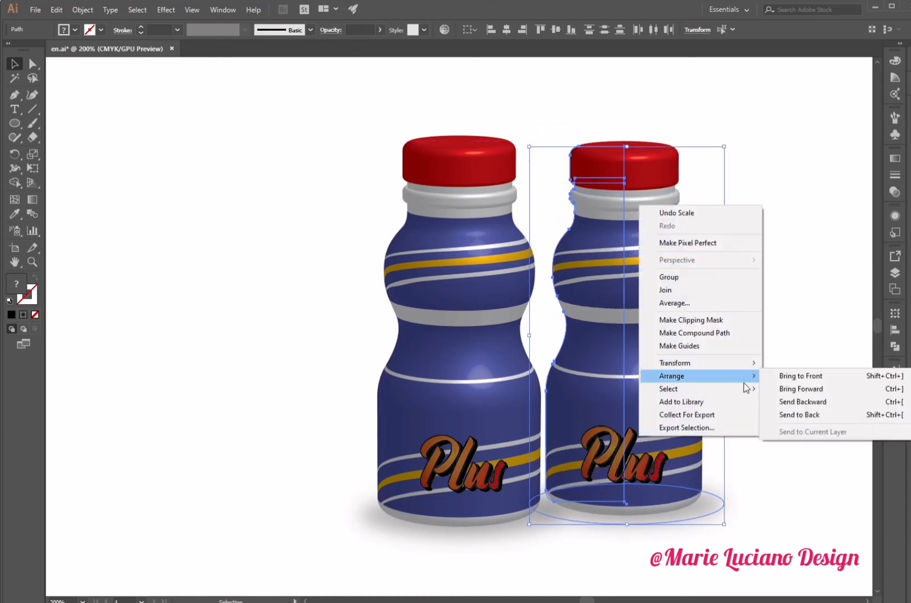
pyautogui.click(794, 416)
# - Duplicate the back bottle to the left side of the front bottle, level with the other back bottle
pyautogui.moveTo(654, 457); pyautogui.dragTo(354, 444)
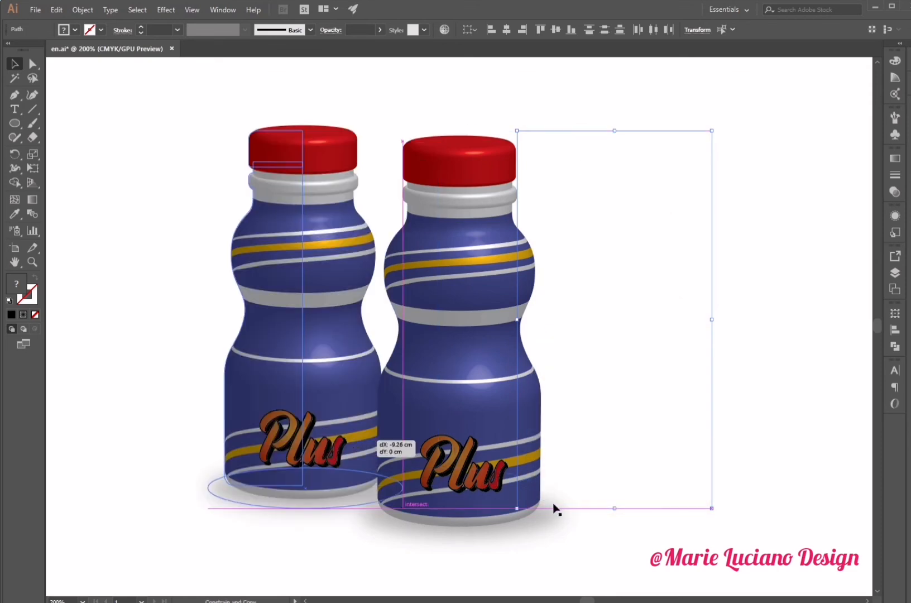
pyautogui.moveTo(556, 509); pyautogui.dragTo(556, 508)
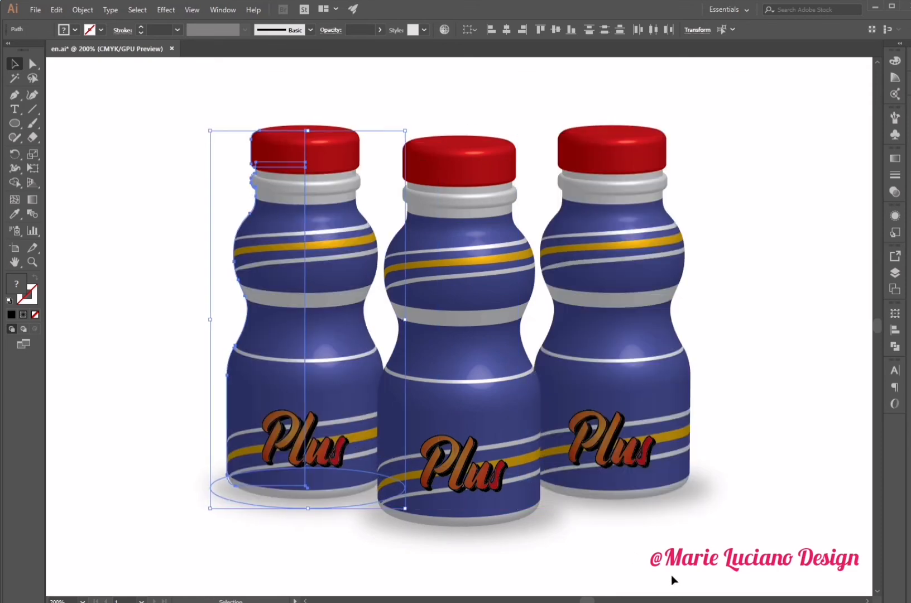
pyautogui.click(765, 439)
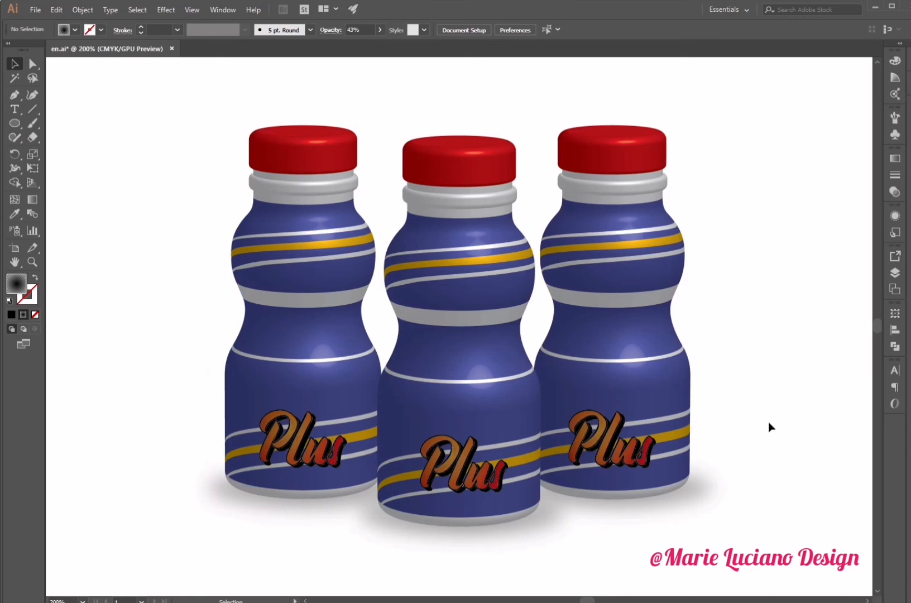
# - Draw a rectangle covering the whole artboard and send it to the back as a background
pyautogui.keyDown('alt'); pyautogui.click(501, 470); pyautogui.keyUp('alt')
pyautogui.moveTo(448, 362); pyautogui.dragTo(517, 448)
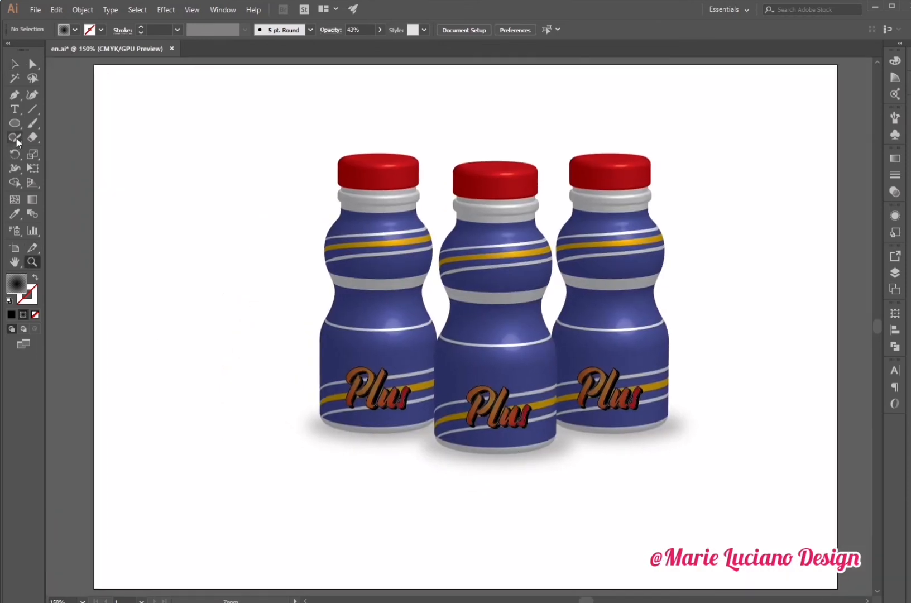
pyautogui.moveTo(94, 65)
pyautogui.mouseDown()
pyautogui.moveTo(373, 246)
pyautogui.moveTo(838, 588)
pyautogui.mouseUp()
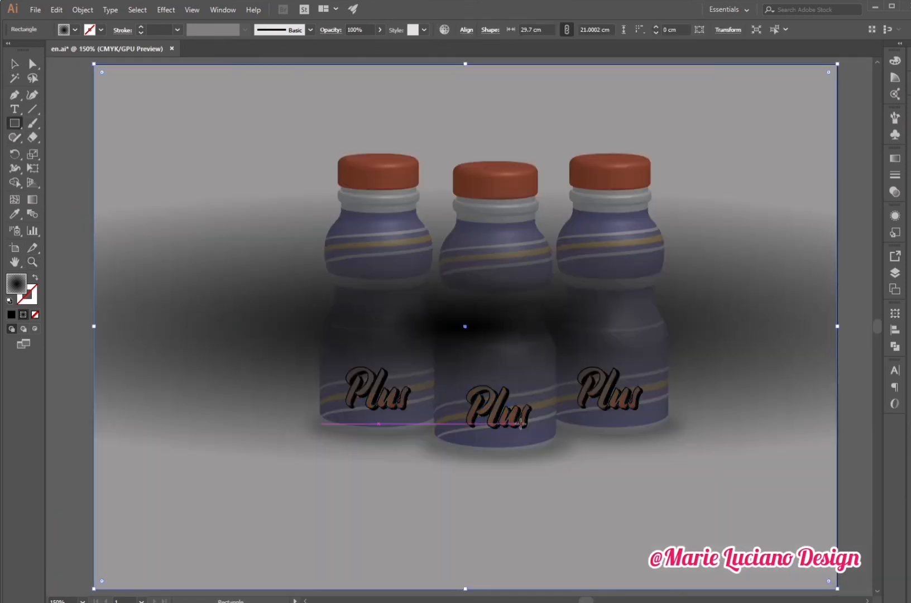
pyautogui.rightClick(521, 181)
pyautogui.moveTo(559, 363)
pyautogui.click(749, 391)
pyautogui.press('v')
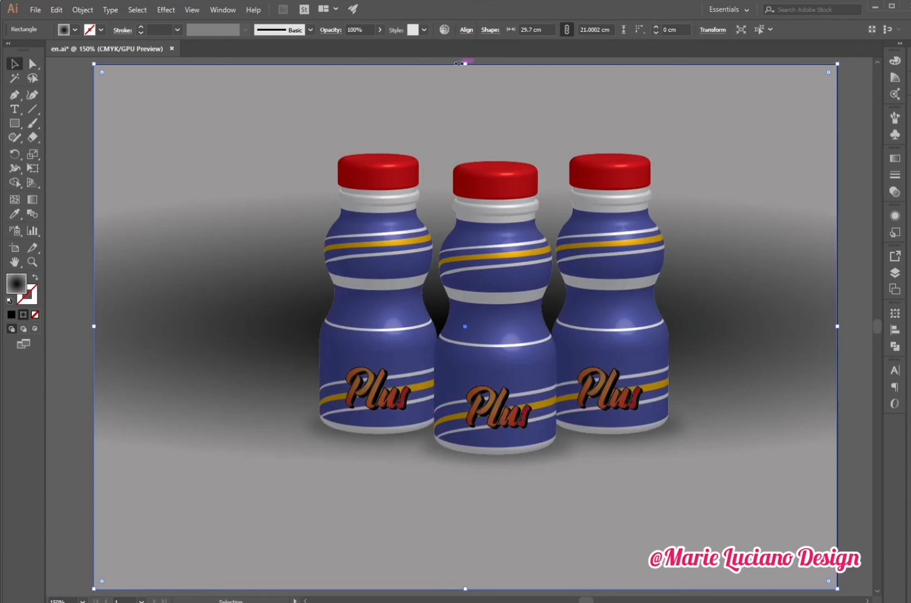
# - Set the background rectangle's fill to a solid light blue using the Color Picker
pyautogui.doubleClick(24, 291)
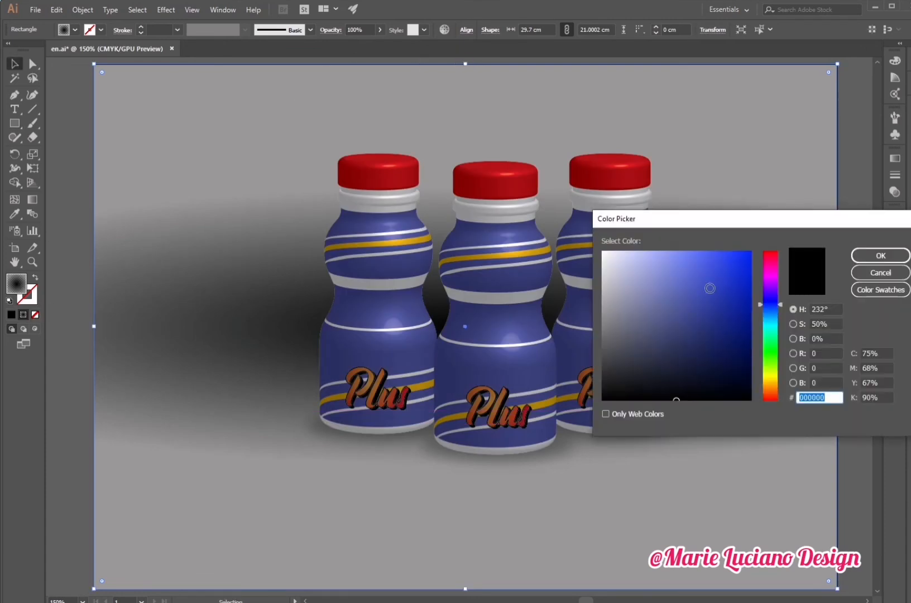
pyautogui.click(718, 332)
pyautogui.click(879, 252)
pyautogui.doubleClick(14, 286)
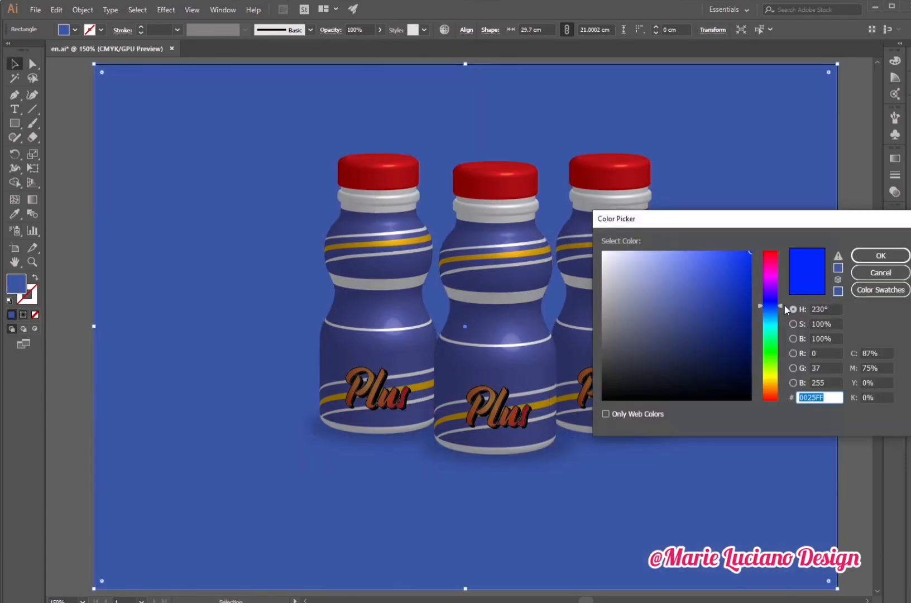
pyautogui.write('FFB600')
pyautogui.click(900, 254)
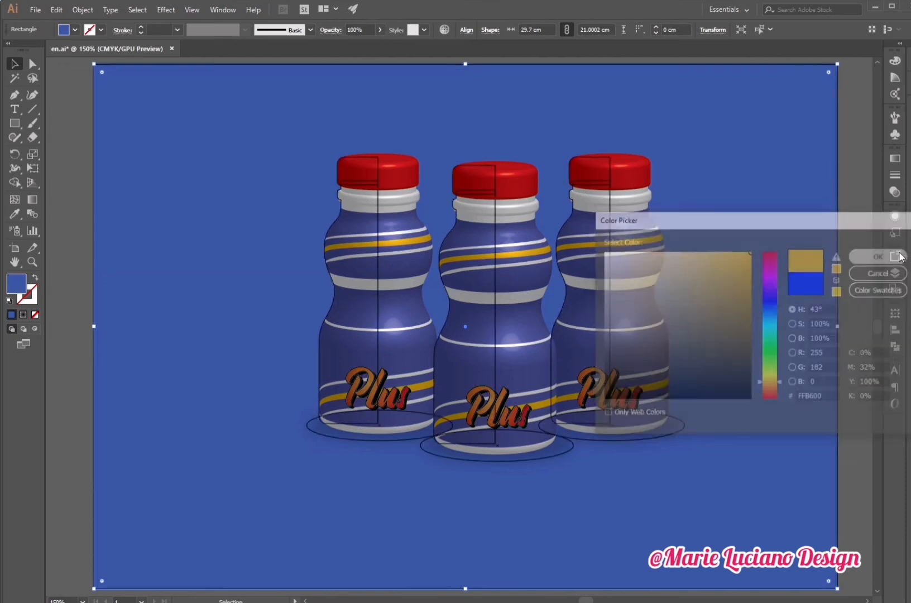
pyautogui.doubleClick(14, 287)
pyautogui.moveTo(773, 304); pyautogui.dragTo(773, 310)
pyautogui.moveTo(718, 305); pyautogui.dragTo(708, 259)
pyautogui.click(869, 257)
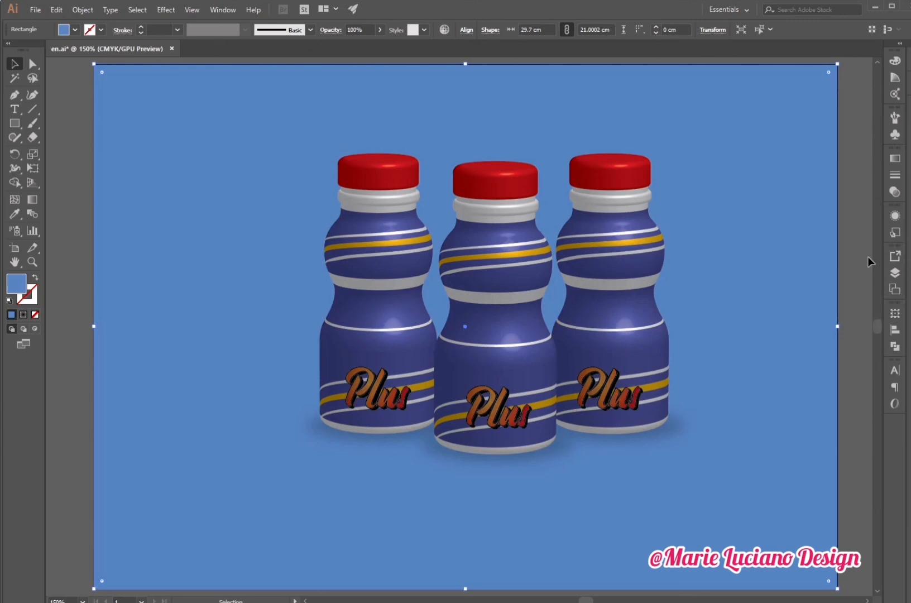
# - Select the three shadow ellipses beneath the bottles and inspect their transparency settings
pyautogui.click(32, 263)
pyautogui.click(536, 386)
pyautogui.click(15, 63)
pyautogui.moveTo(533, 256); pyautogui.dragTo(574, 375)
pyautogui.click(279, 513)
pyautogui.keyDown('shift'); pyautogui.click(438, 539); pyautogui.keyUp('shift')
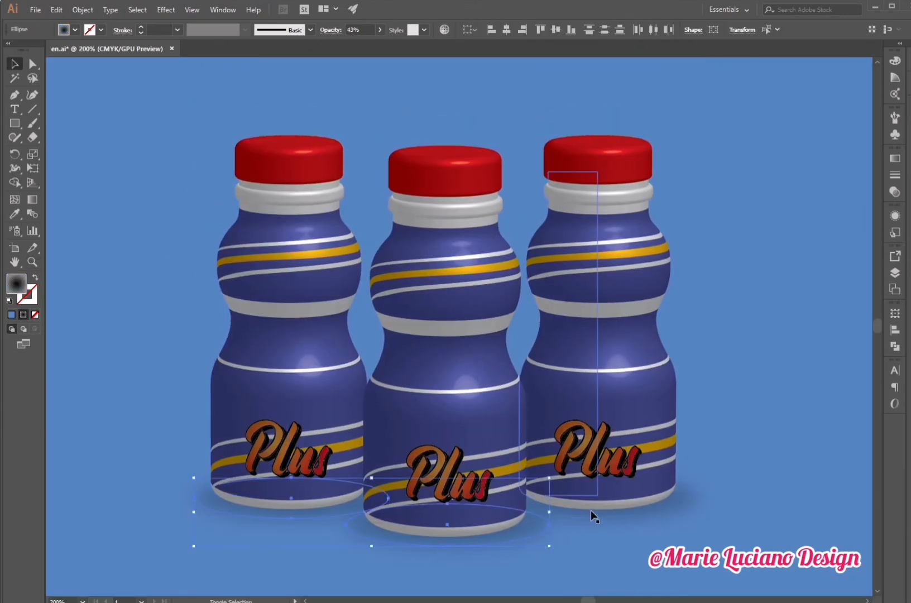
pyautogui.keyDown('shift'); pyautogui.click(592, 512); pyautogui.keyUp('shift')
pyautogui.click(895, 192)
pyautogui.click(857, 153)
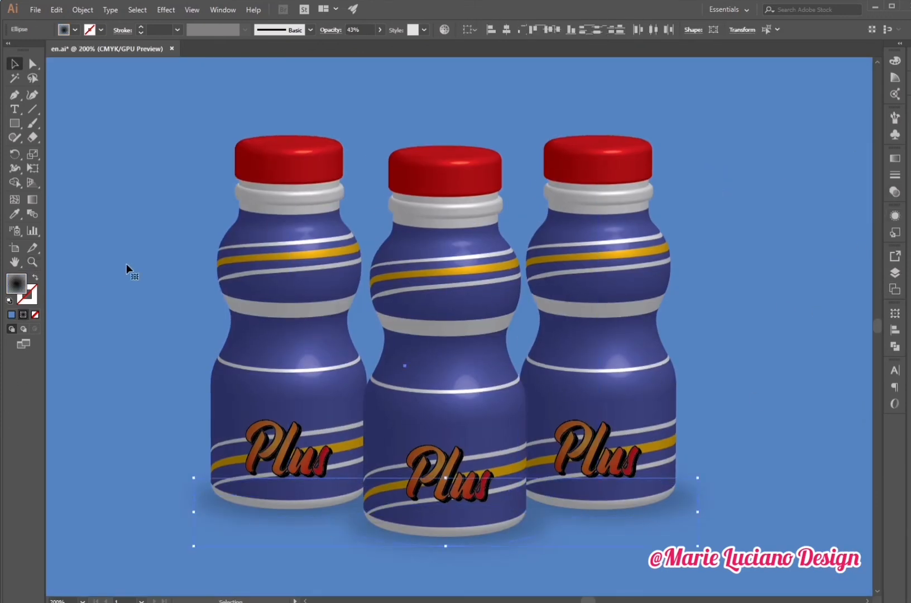
# - Zoom in and out to inspect the bottle labels and the overall composition
pyautogui.click(126, 269)
pyautogui.moveTo(126, 269); pyautogui.dragTo(149, 271)
pyautogui.hotkey('ctrl', 'shift', 'a')
pyautogui.press('z')
pyautogui.click(365, 392)
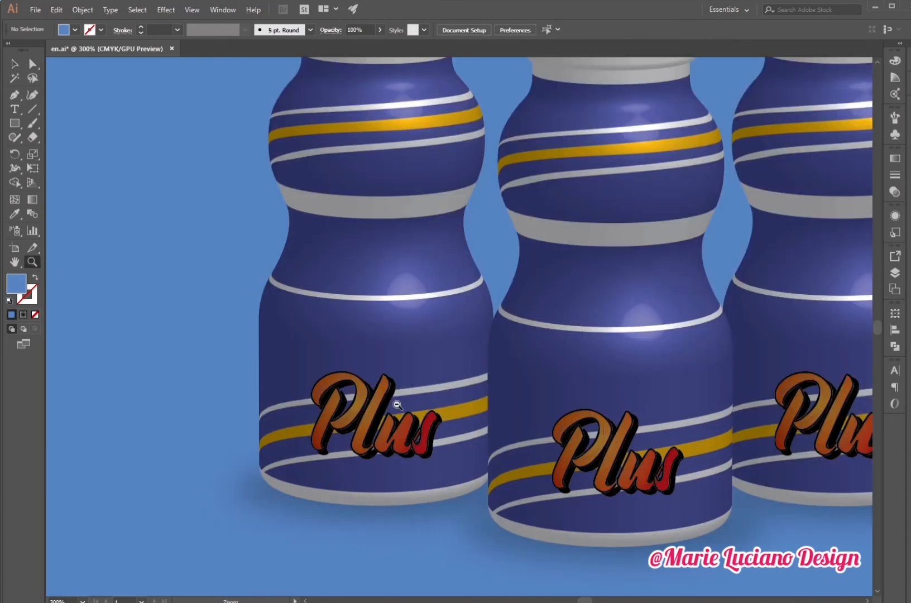
pyautogui.keyDown('alt'); pyautogui.click(397, 405); pyautogui.keyUp('alt')
pyautogui.keyDown('alt'); pyautogui.click(397, 405); pyautogui.keyUp('alt')
pyautogui.moveTo(574, 397); pyautogui.dragTo(451, 529)
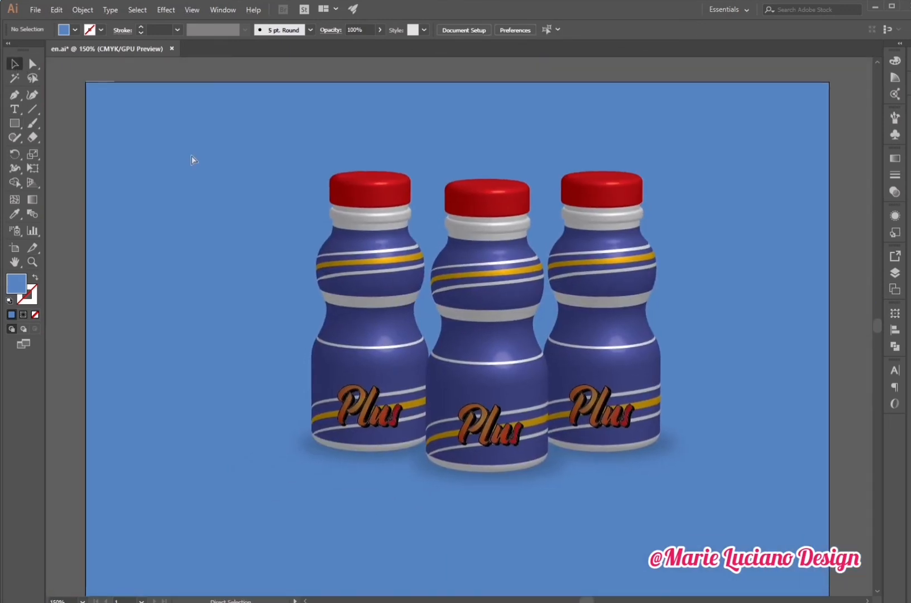
# - Paste a radial-gradient copy of the background just above it and shorten it to the artboard's lower half
pyautogui.hotkey('ctrl', 'f')
pyautogui.rightClick(513, 313)
pyautogui.moveTo(581, 497)
pyautogui.click(679, 533)
pyautogui.rightClick(554, 420)
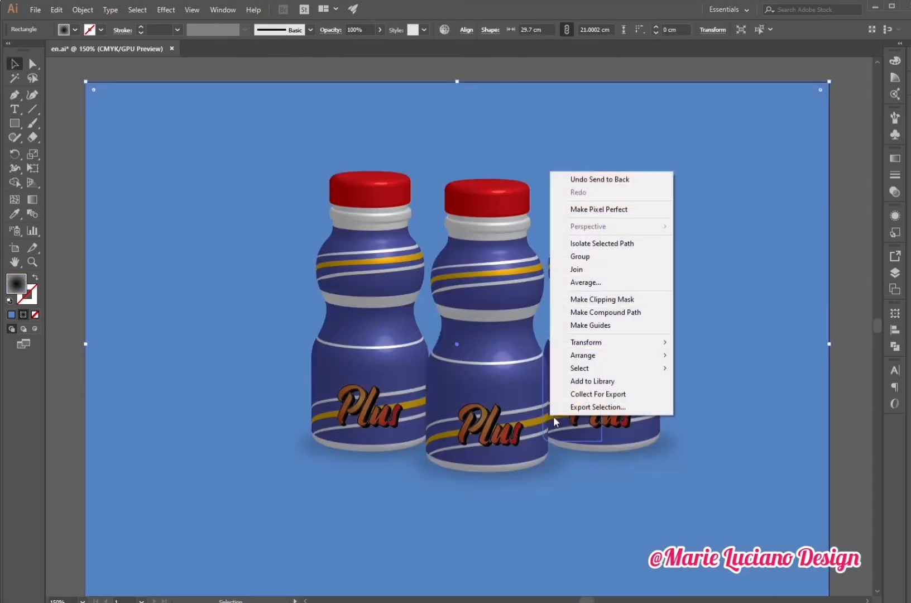
pyautogui.moveTo(603, 355)
pyautogui.click(721, 369)
pyautogui.moveTo(457, 82); pyautogui.dragTo(456, 273)
# - Set the overlay rectangle's blend mode to Multiply and stretch it back up to the artboard's top edge
pyautogui.click(895, 191)
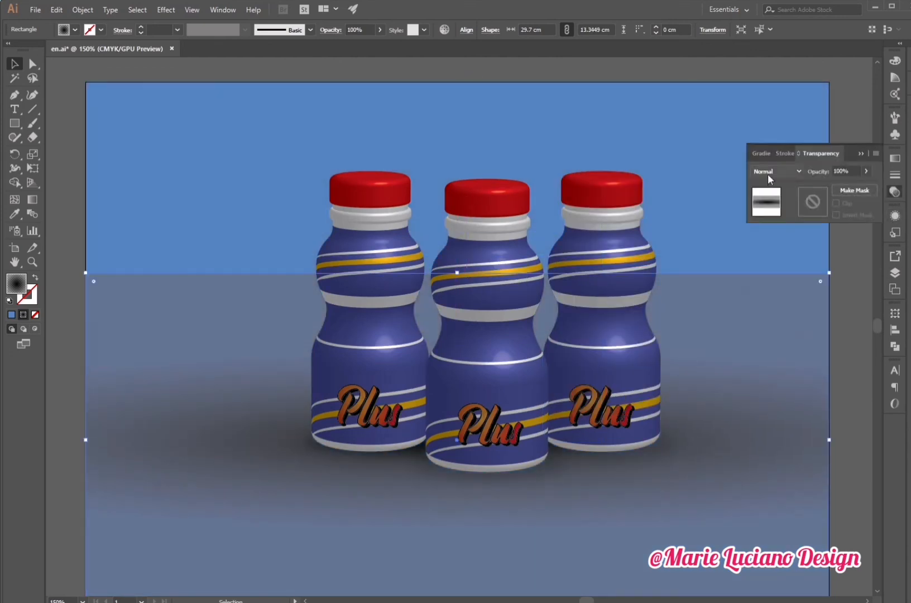
pyautogui.click(777, 172)
pyautogui.click(770, 196)
pyautogui.moveTo(450, 273); pyautogui.dragTo(449, 82)
# - Move the overlay's radial gradient lower with the Gradient tool and set its opacity to 69%
pyautogui.click(32, 199)
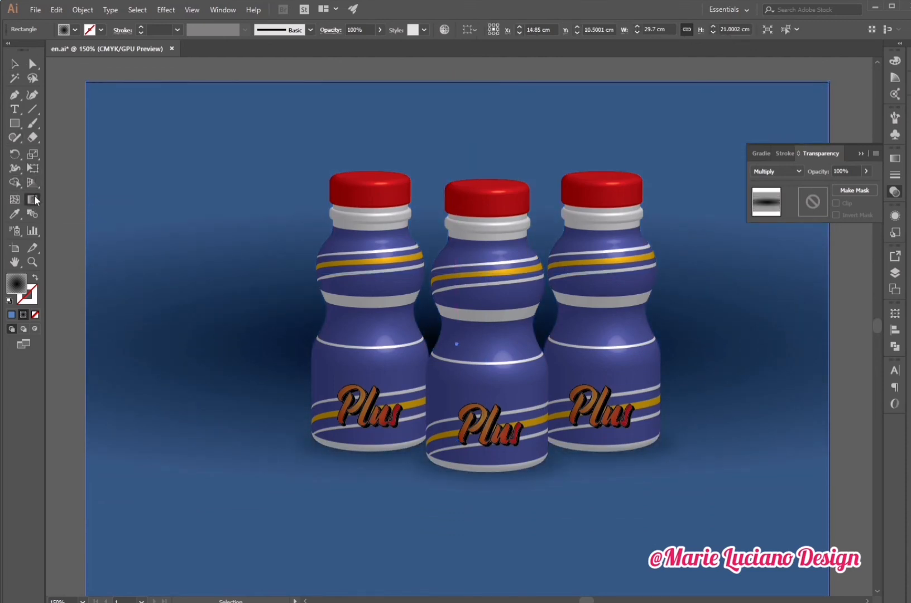
pyautogui.moveTo(458, 345)
pyautogui.mouseDown()
pyautogui.moveTo(459, 467)
pyautogui.moveTo(459, 458)
pyautogui.mouseUp()
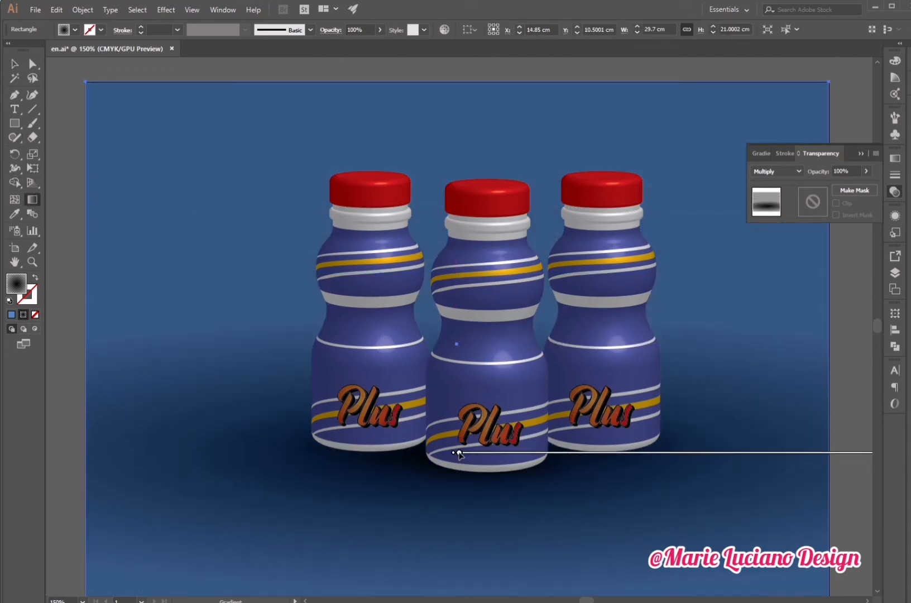
pyautogui.press('v')
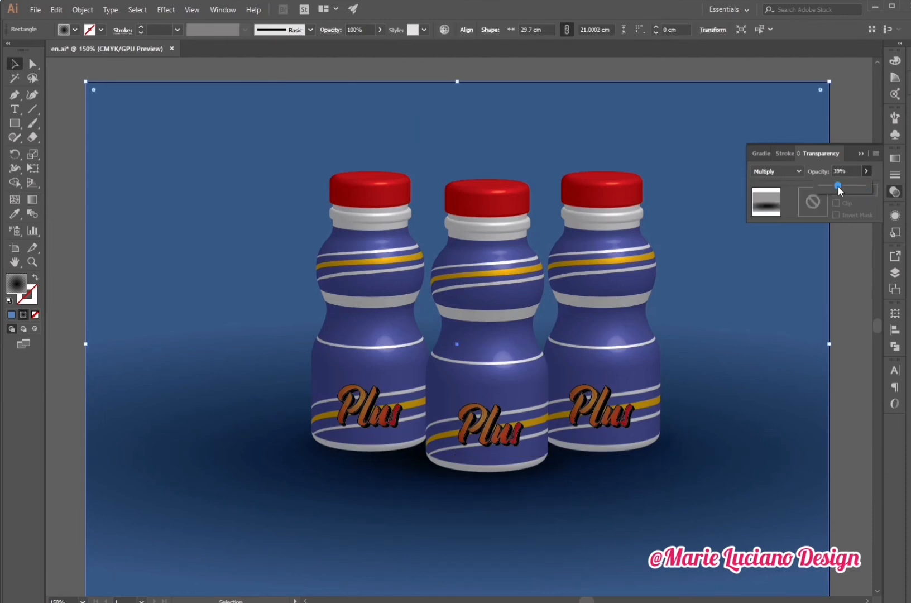
pyautogui.moveTo(841, 191); pyautogui.dragTo(857, 192)
pyautogui.click(861, 154)
# - Reopen the right bottle's 3D Revolve effect, preview its shading options, and apply them again
pyautogui.click(32, 262)
pyautogui.click(541, 300)
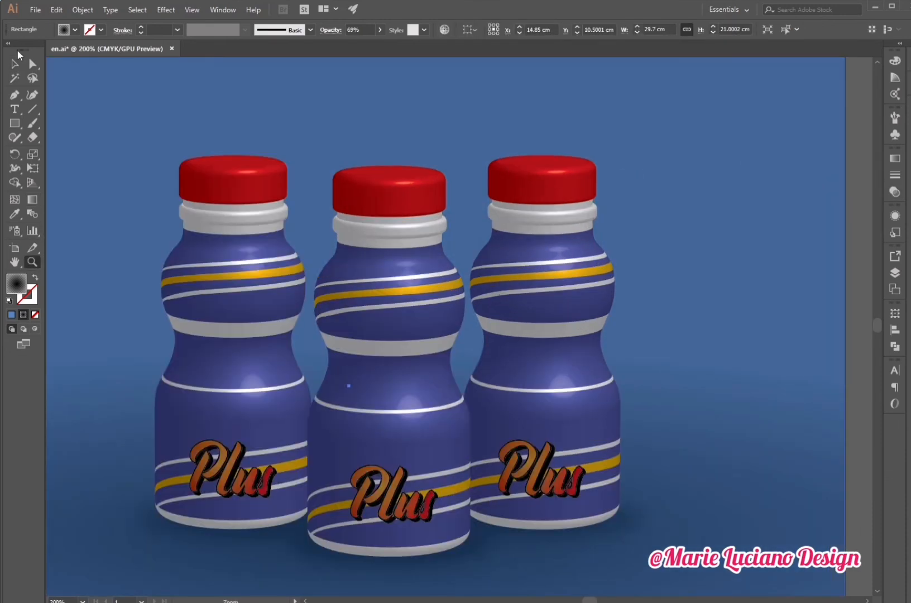
pyautogui.click(15, 64)
pyautogui.moveTo(492, 237); pyautogui.dragTo(575, 203)
pyautogui.click(732, 399)
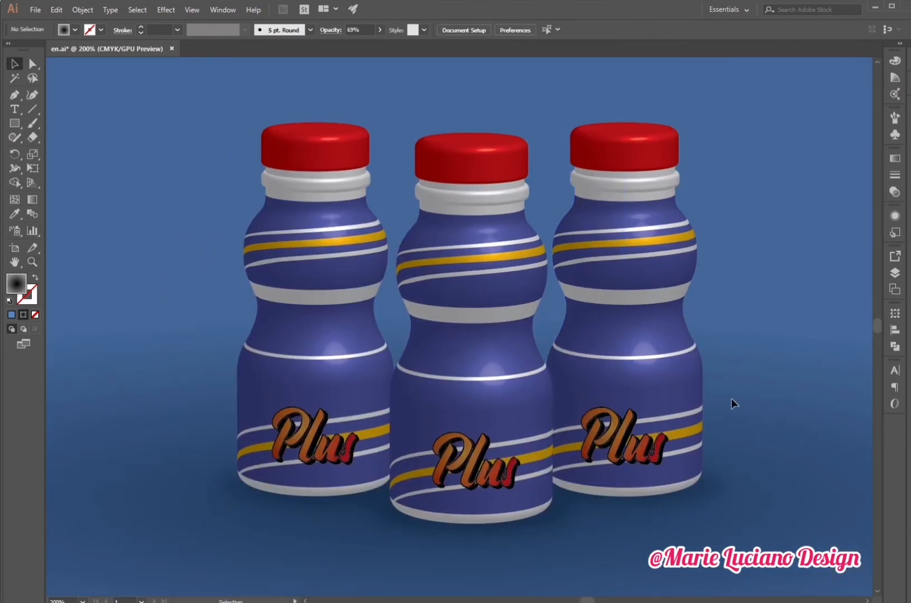
pyautogui.click(624, 158)
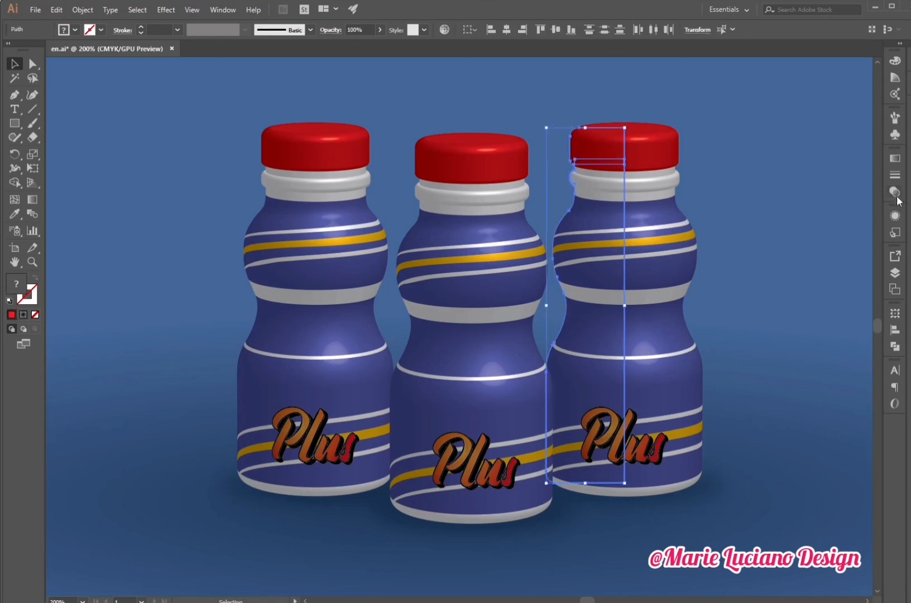
pyautogui.click(895, 216)
pyautogui.keyDown('shift'); pyautogui.click(620, 153); pyautogui.keyUp('shift')
pyautogui.click(802, 303)
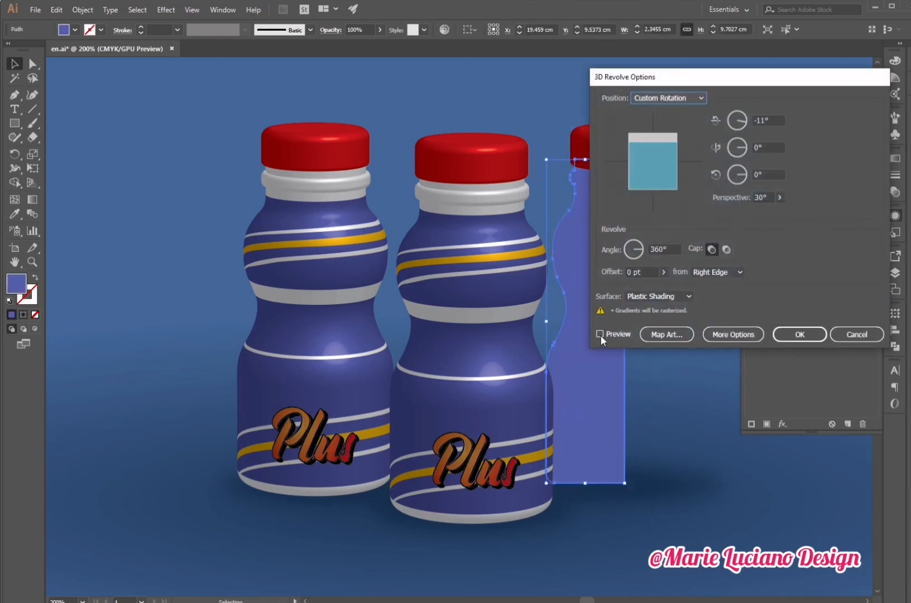
pyautogui.click(592, 330)
pyautogui.moveTo(732, 75); pyautogui.dragTo(296, 116)
pyautogui.click(287, 368)
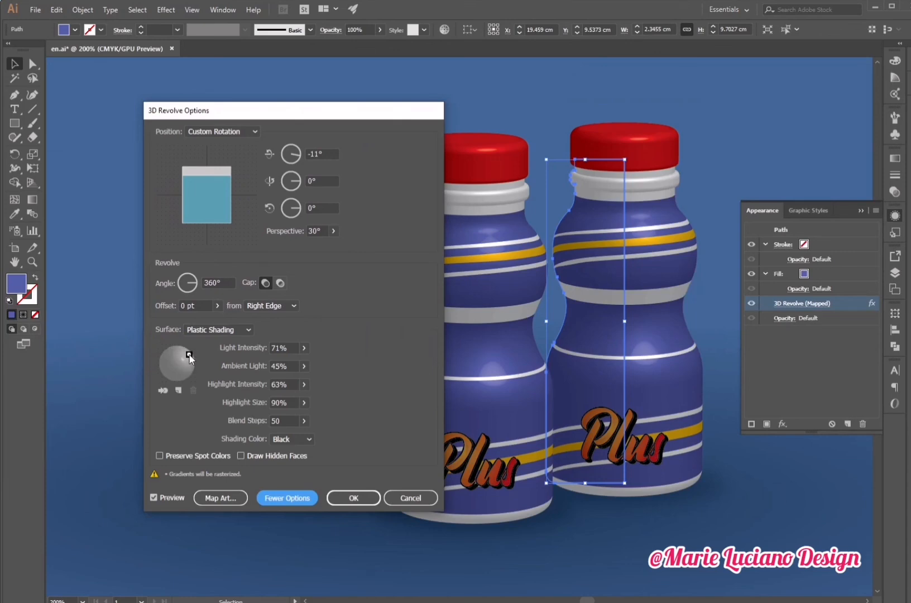
pyautogui.click(353, 498)
# - Reopen the left bottle's 3D Revolve effect with preview and apply it again
pyautogui.click(302, 313)
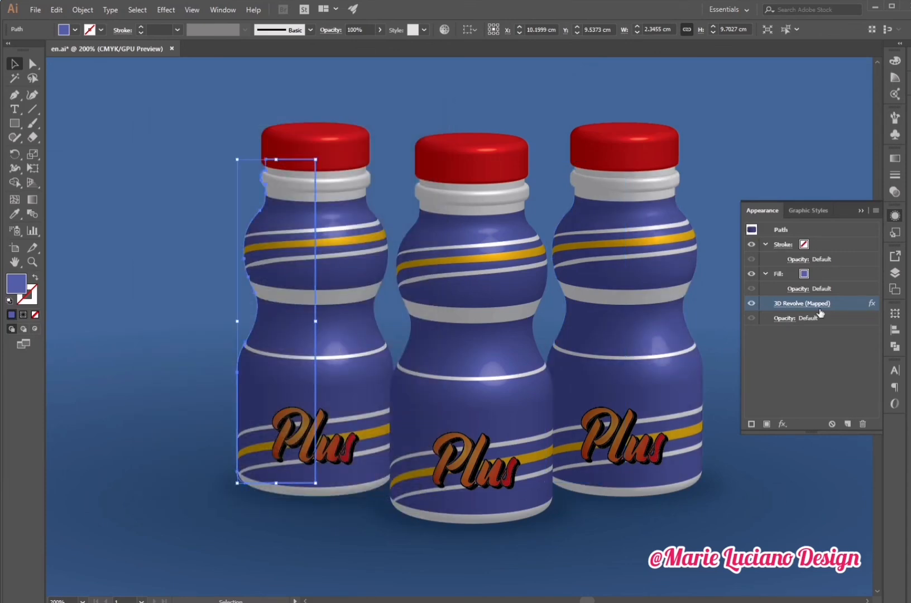
pyautogui.click(796, 303)
pyautogui.click(155, 497)
pyautogui.moveTo(335, 110)
pyautogui.mouseDown()
pyautogui.moveTo(838, 77)
pyautogui.moveTo(880, 95)
pyautogui.mouseUp()
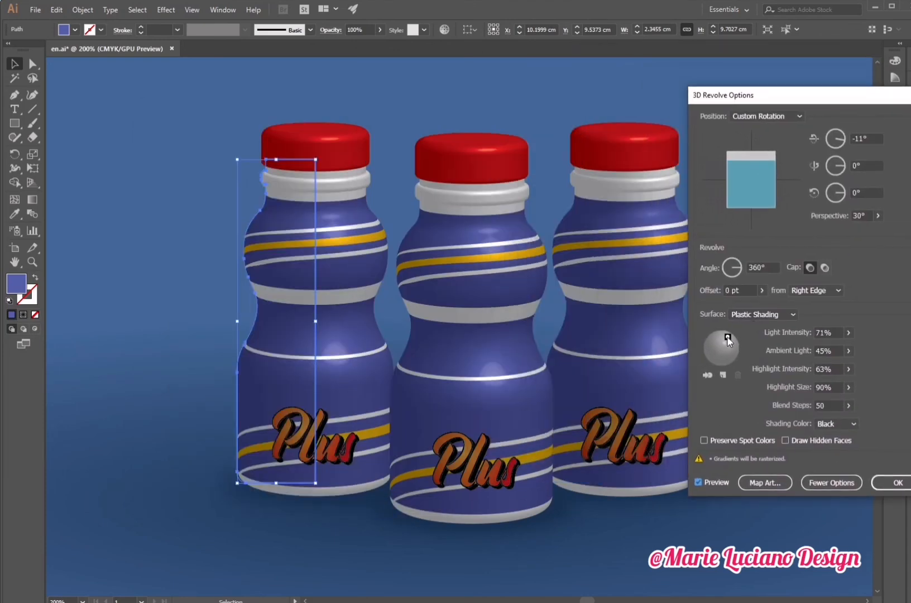
pyautogui.click(894, 482)
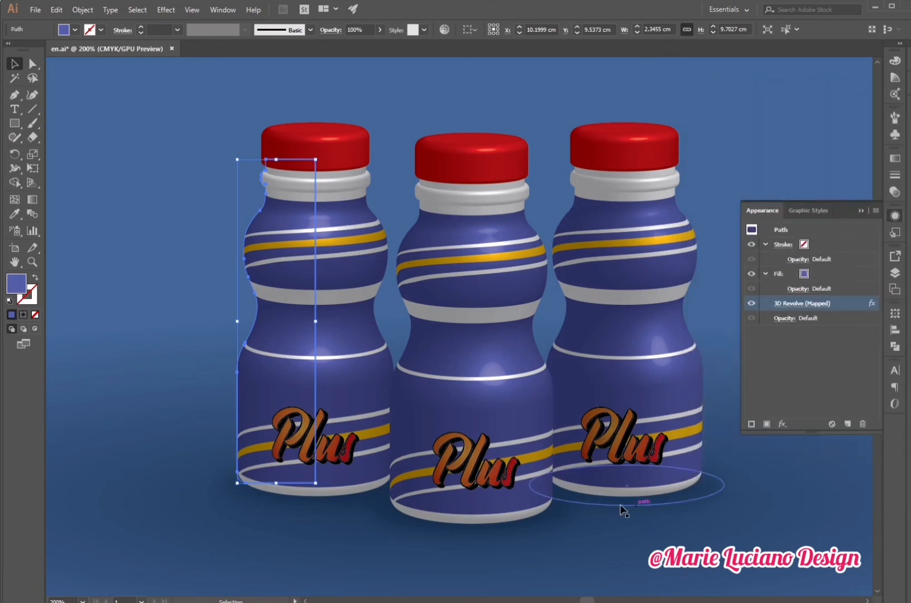
pyautogui.click(859, 207)
pyautogui.click(796, 233)
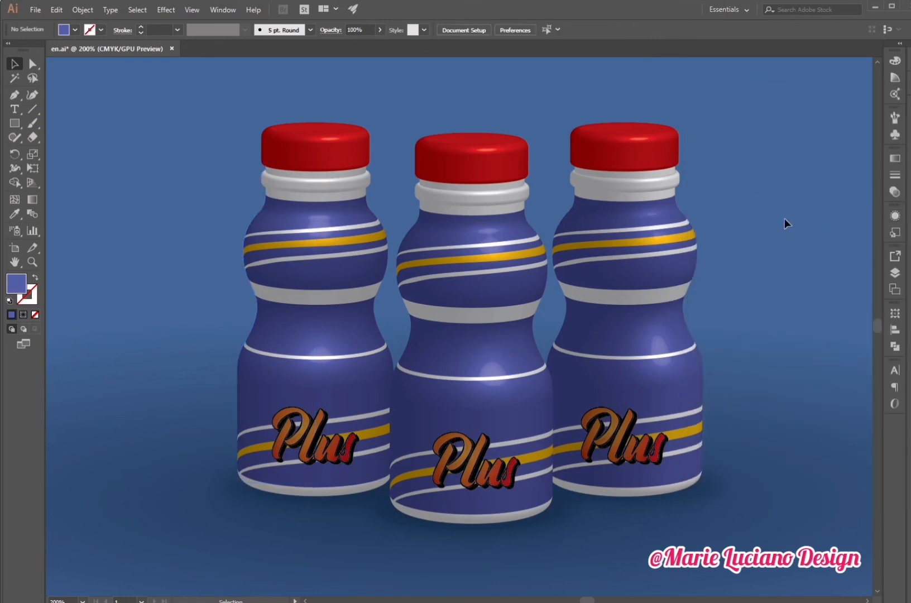